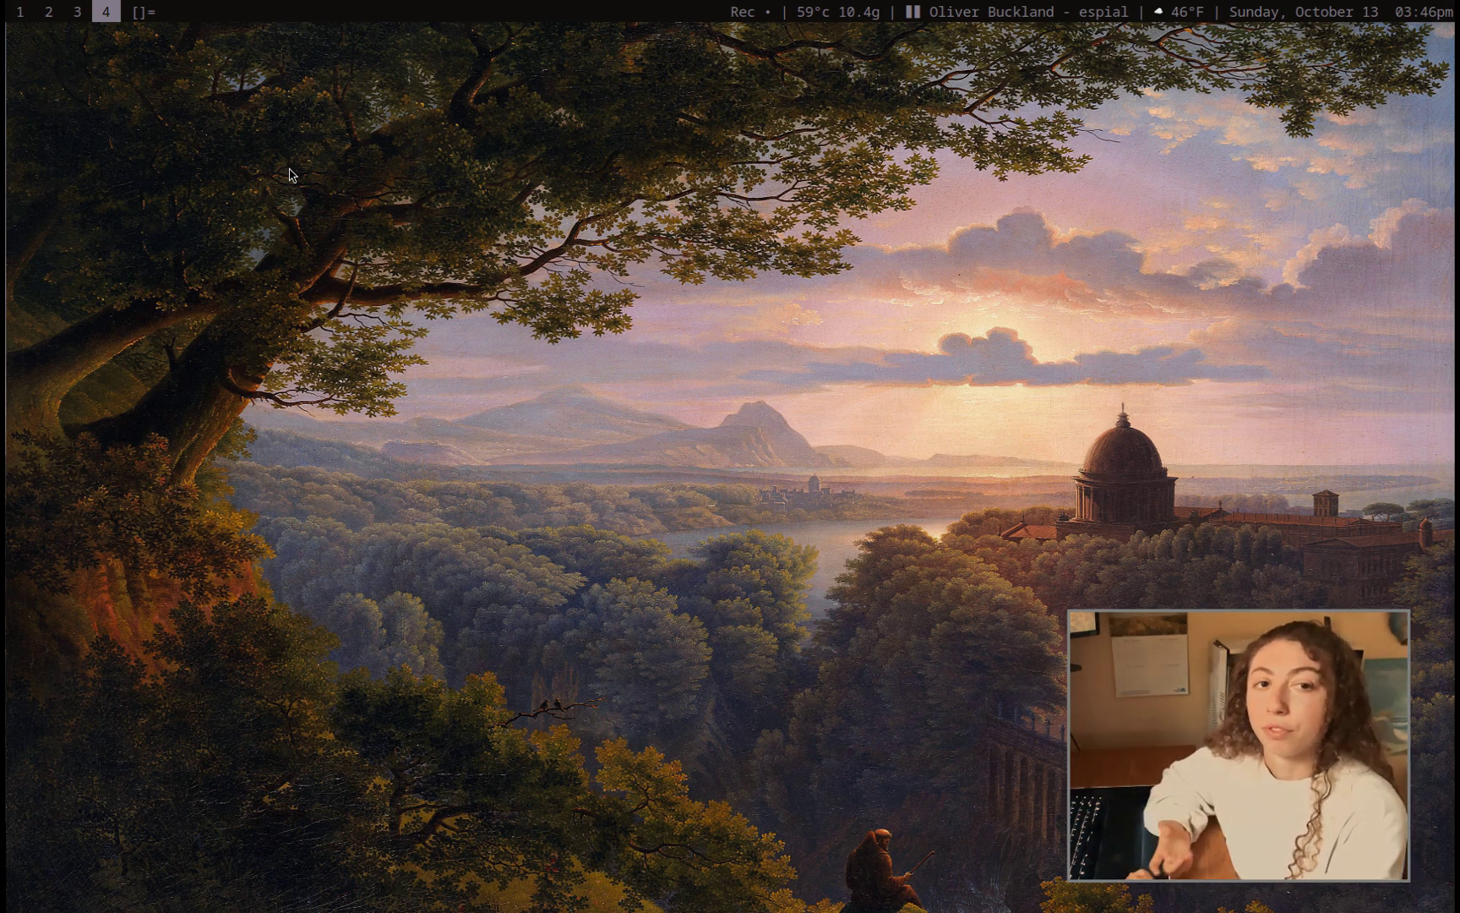
Switch to workspace 3 to show LibreWolf on the arkenfox/user.js GitHub page
{"action": "key", "text": "super+3"}
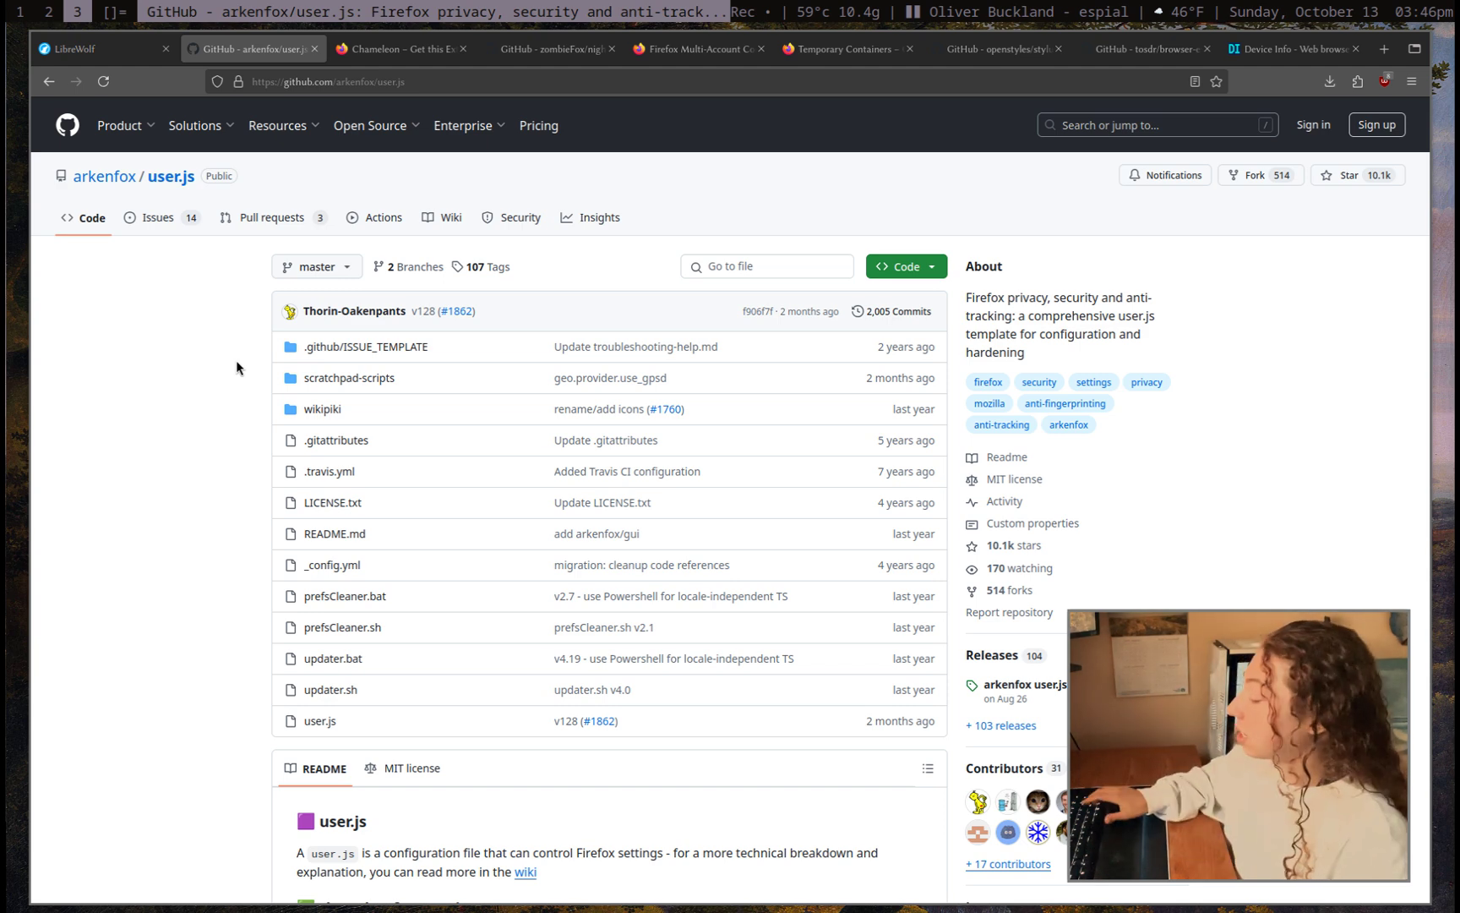
Switch to the LibreWolf homepage tab describing its privacy-focused Firefox version
{"action": "key", "text": "ctrl+shift+Tab"}
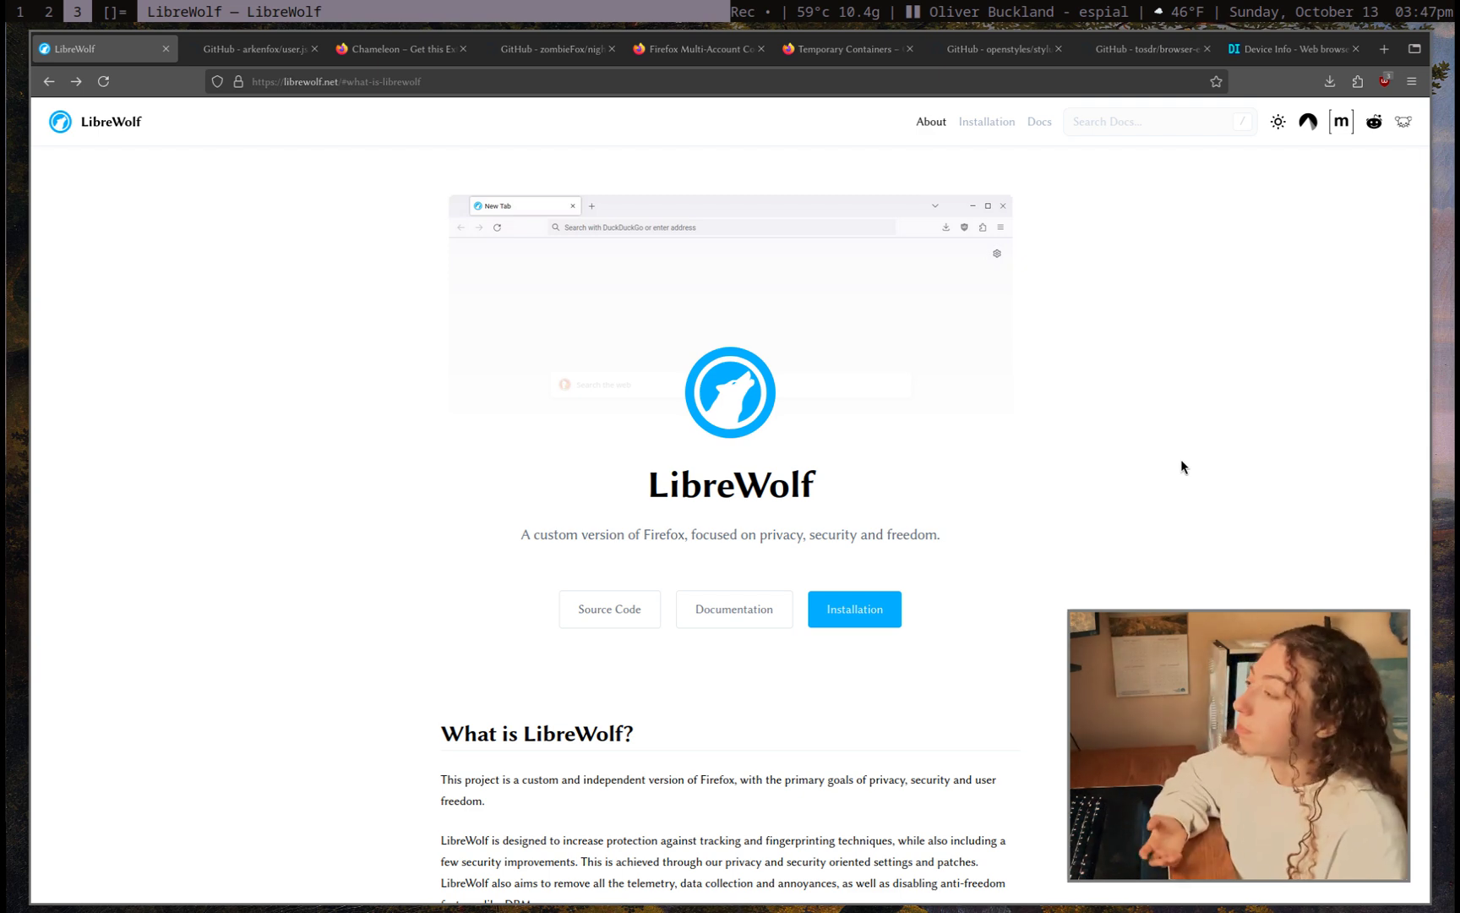
Open LibreWolf's full feature list and scroll down to the Privacy defaults section
{"action": "scroll", "coordinate": [1180, 461], "scroll_direction": "down", "scroll_amount": 9}
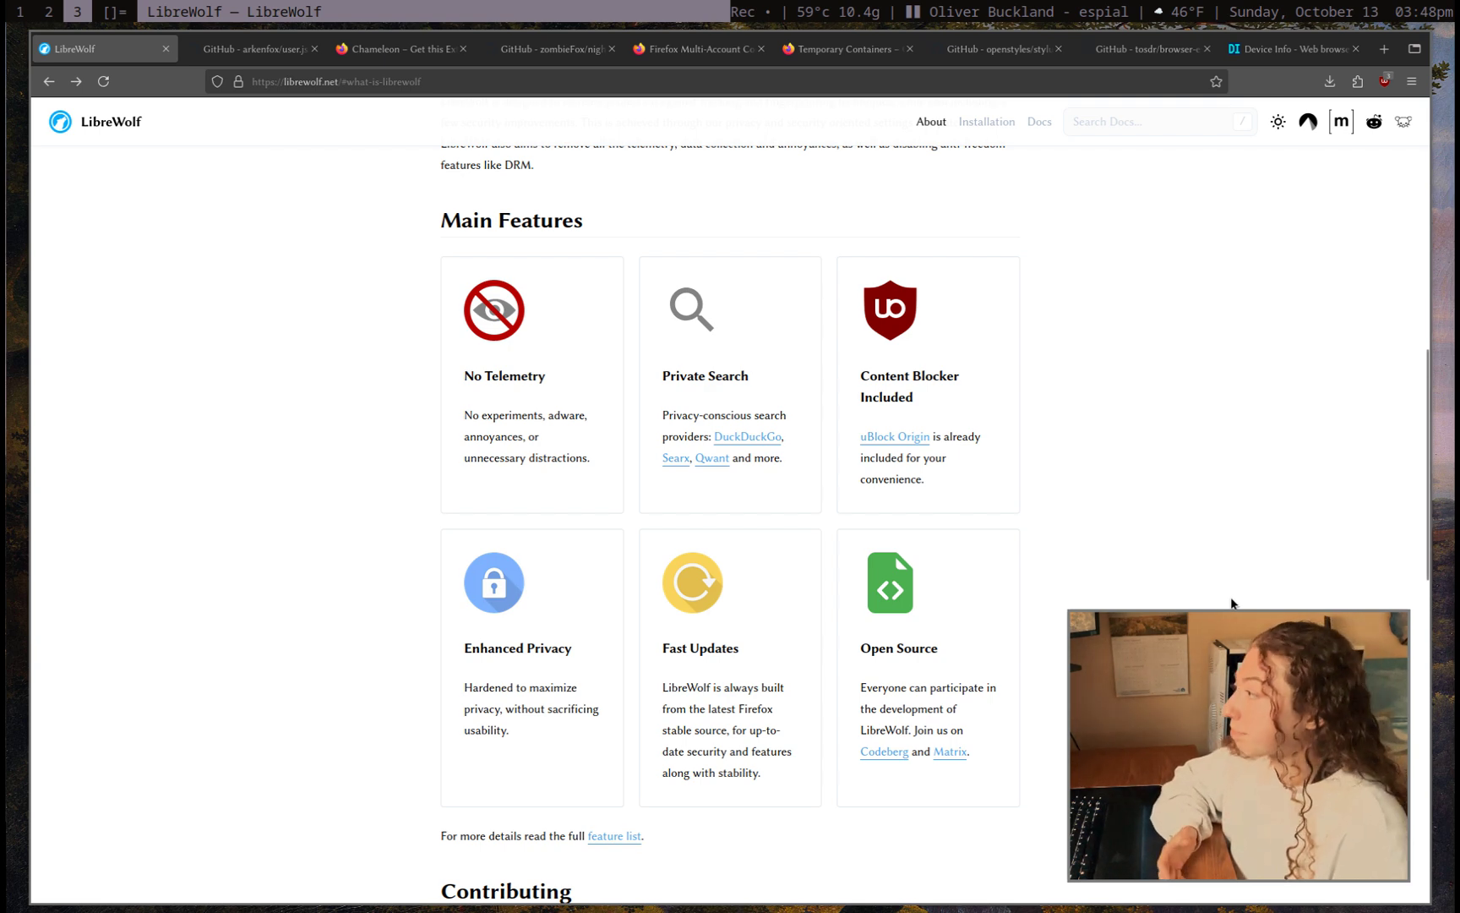
{"action": "left_click", "coordinate": [615, 837]}
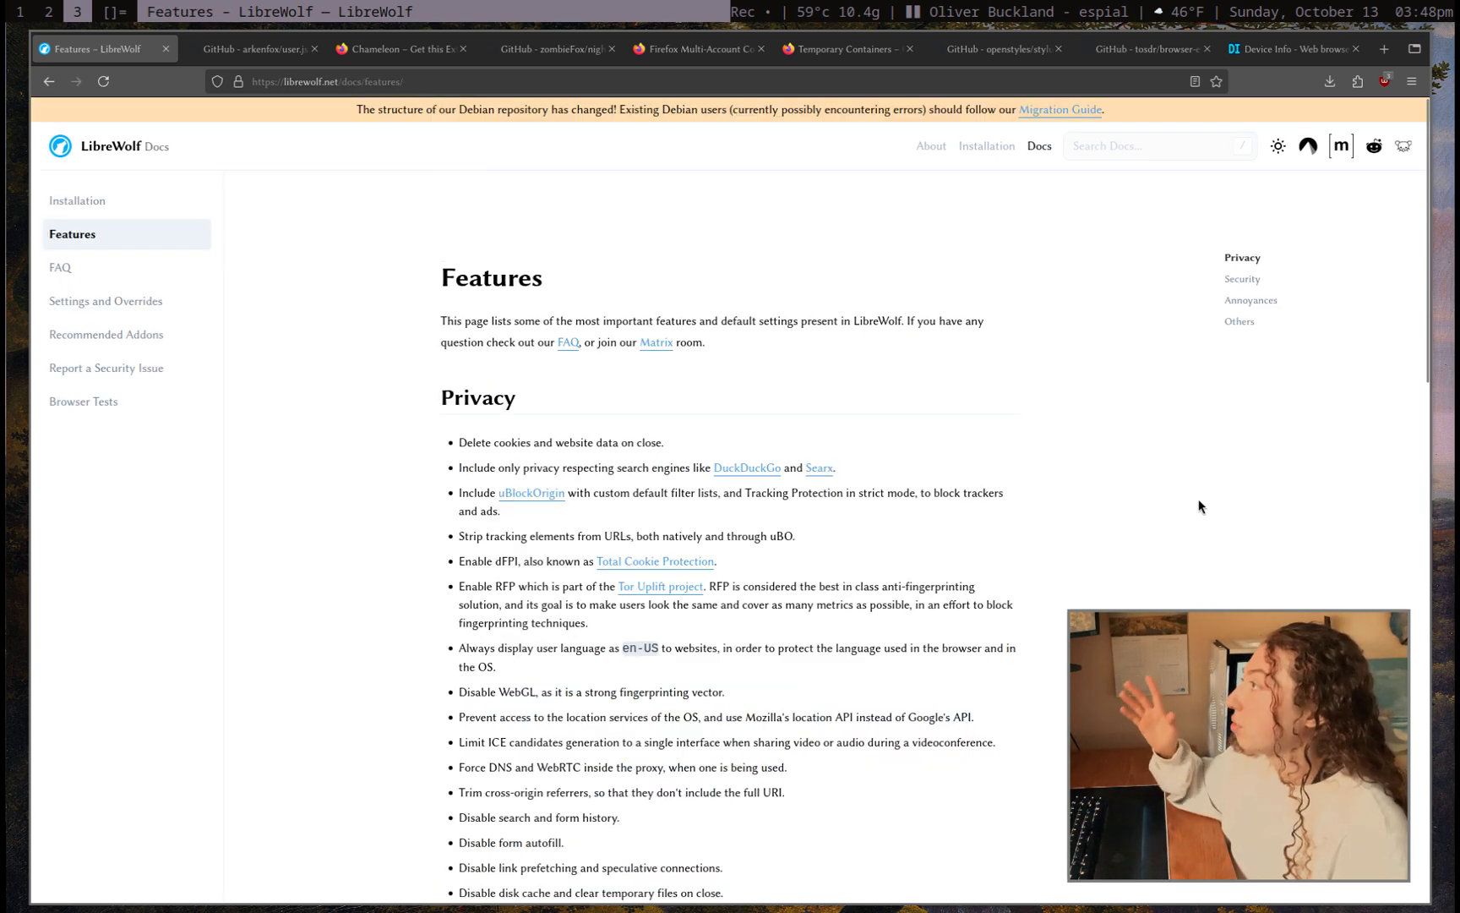
{"action": "scroll", "coordinate": [1197, 510], "scroll_direction": "down", "scroll_amount": 2}
{"action": "scroll", "coordinate": [1196, 518], "scroll_direction": "down", "scroll_amount": 1}
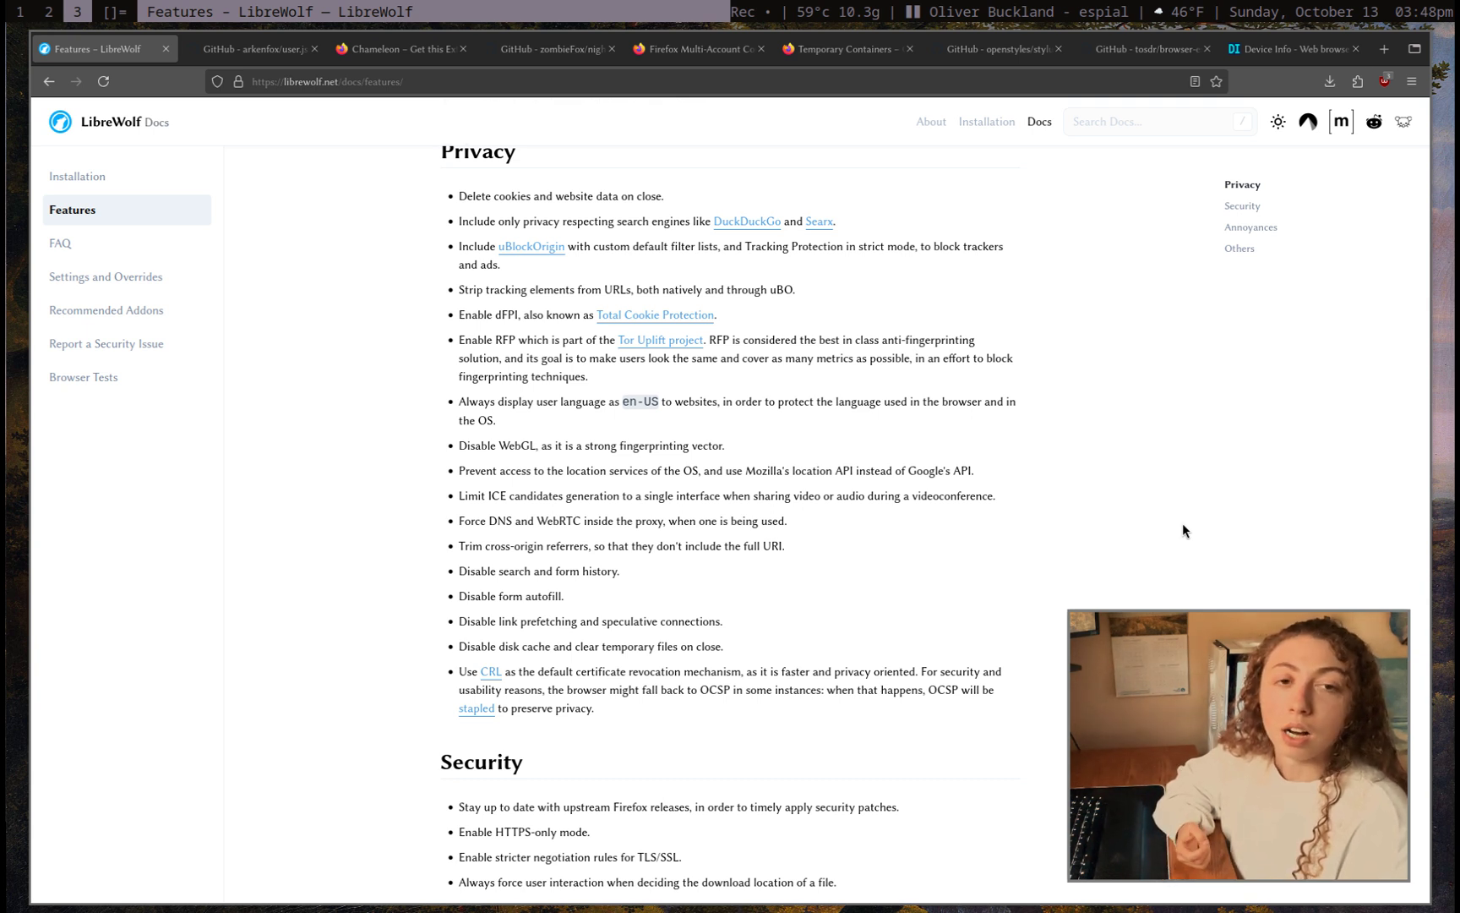
Open about:config in a new tab, correcting the mistyped 'about:confiig' address
{"action": "key", "text": "ctrl+t"}
{"action": "type", "text": "ab"}
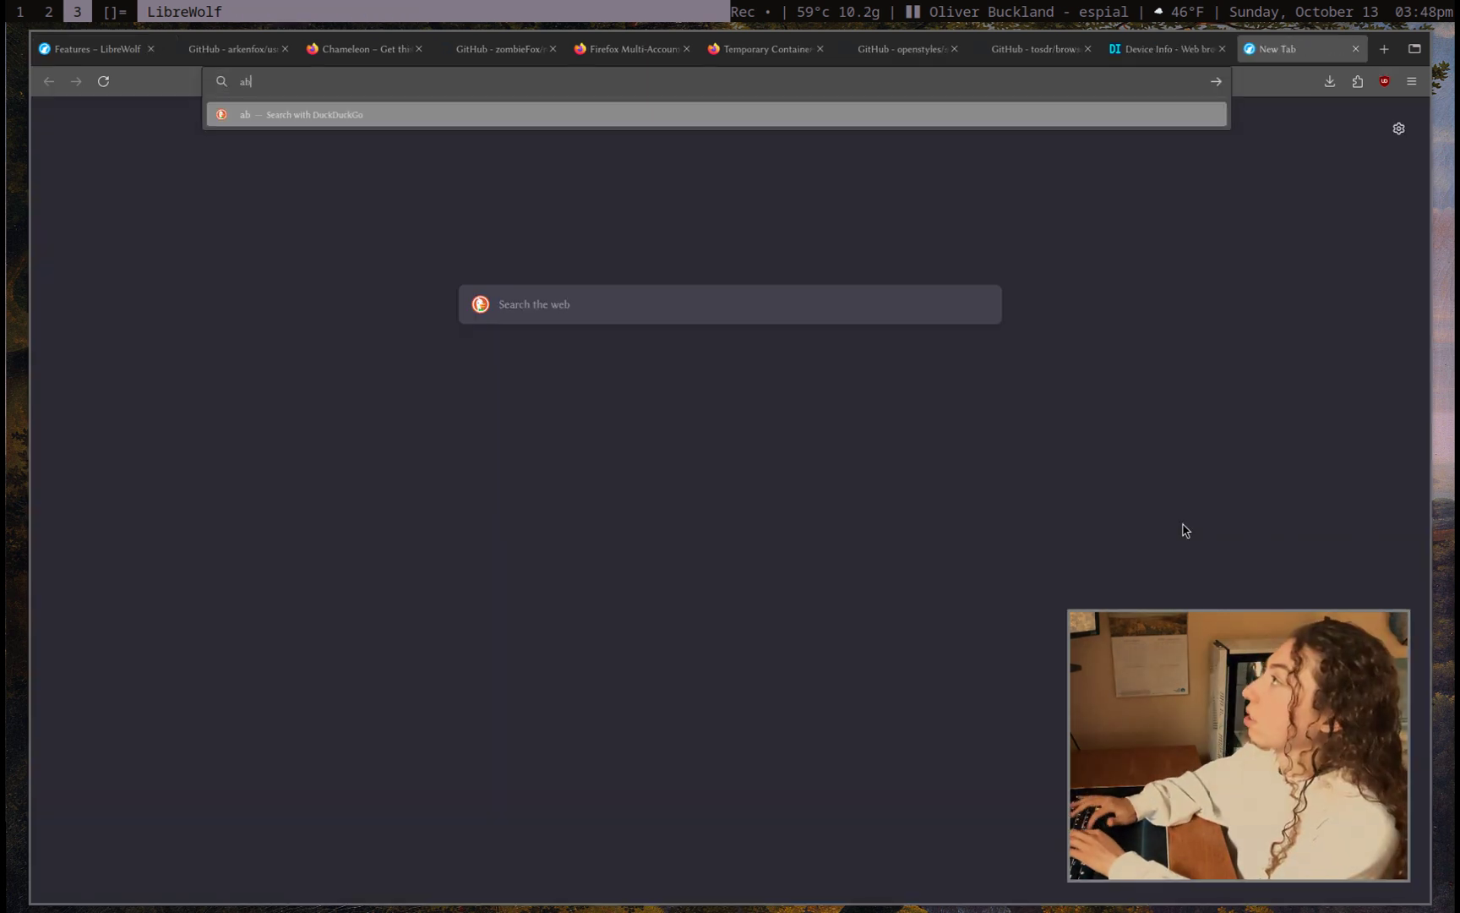
{"action": "type", "text": "out:"}
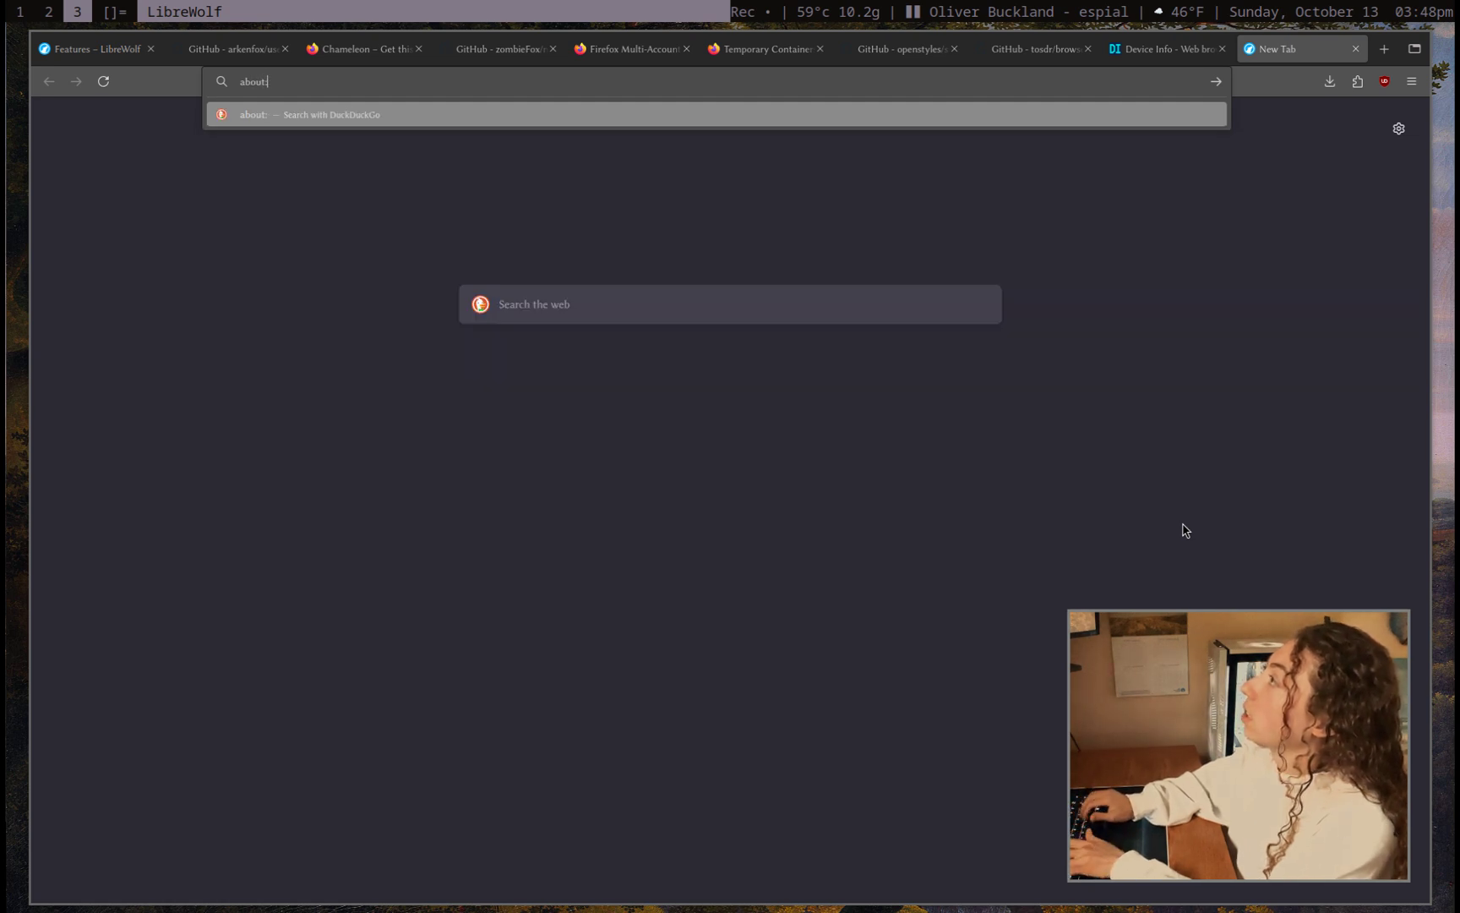
{"action": "type", "text": "confiig"}
{"action": "key", "text": "Return"}
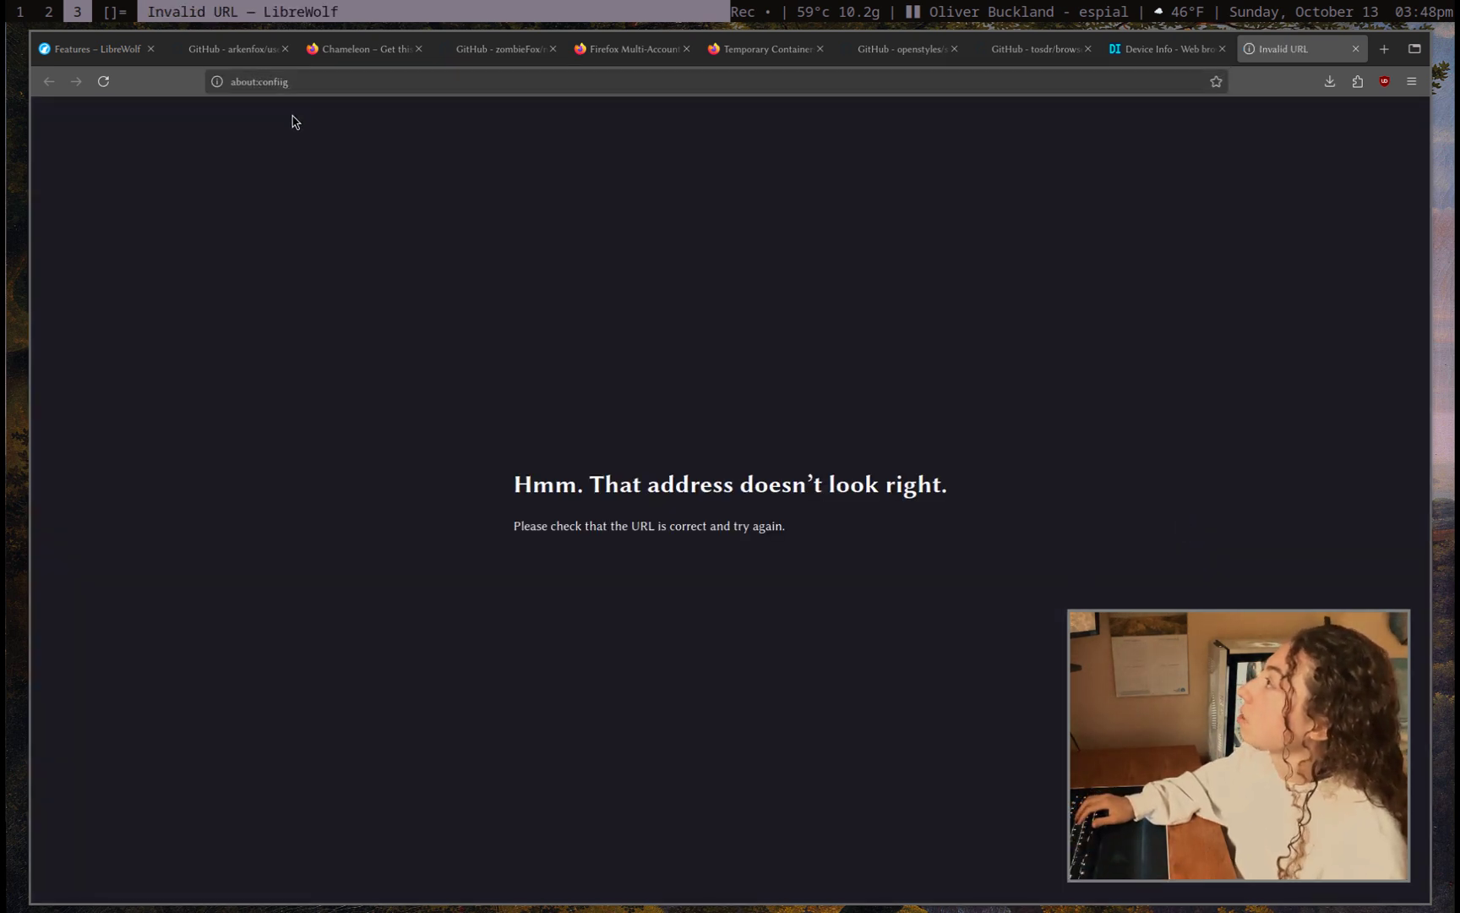
{"action": "left_click", "coordinate": [329, 83]}
{"action": "left_click", "coordinate": [334, 82]}
{"action": "key", "text": "Left"}
{"action": "key", "text": "BackSpace"}
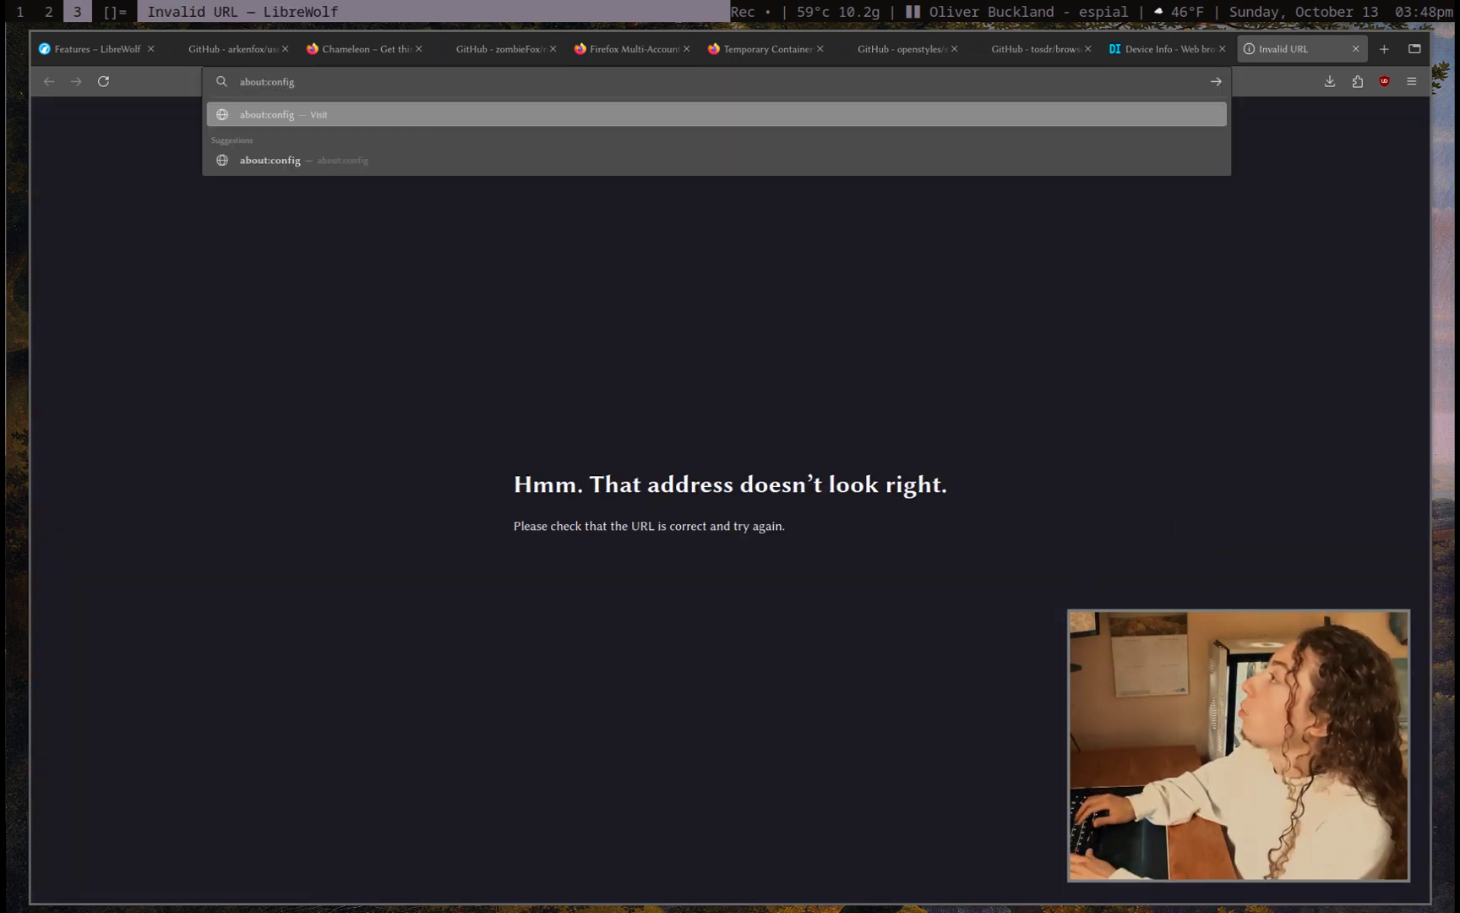
{"action": "key", "text": "Return"}
Show all preferences, filter to only modified ones, then return to the Features docs tab
{"action": "left_click", "coordinate": [717, 164]}
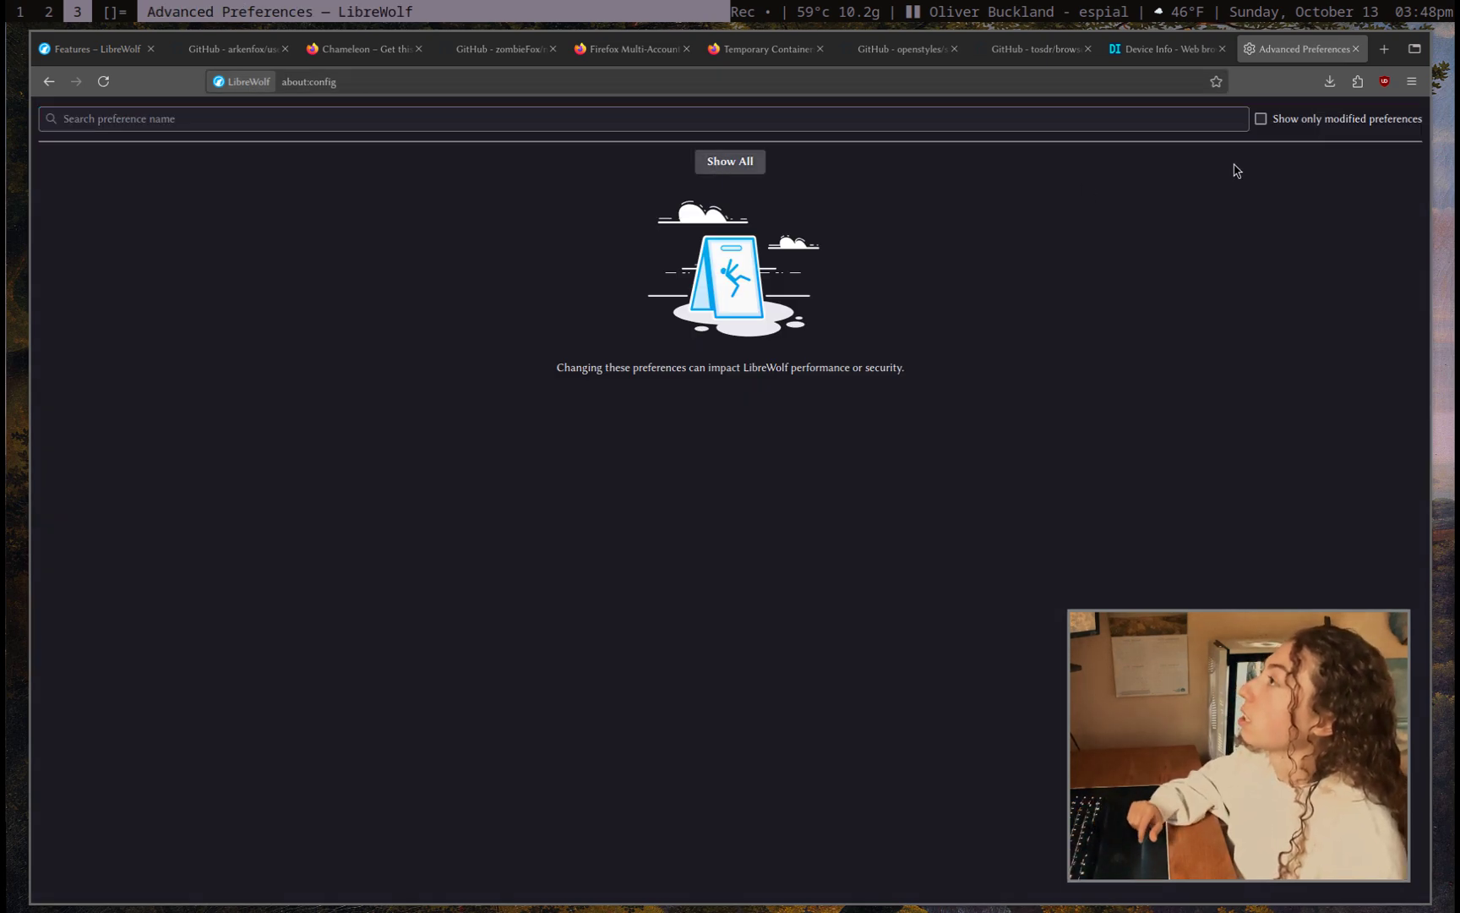
{"action": "scroll", "coordinate": [971, 339], "scroll_direction": "down", "scroll_amount": 20}
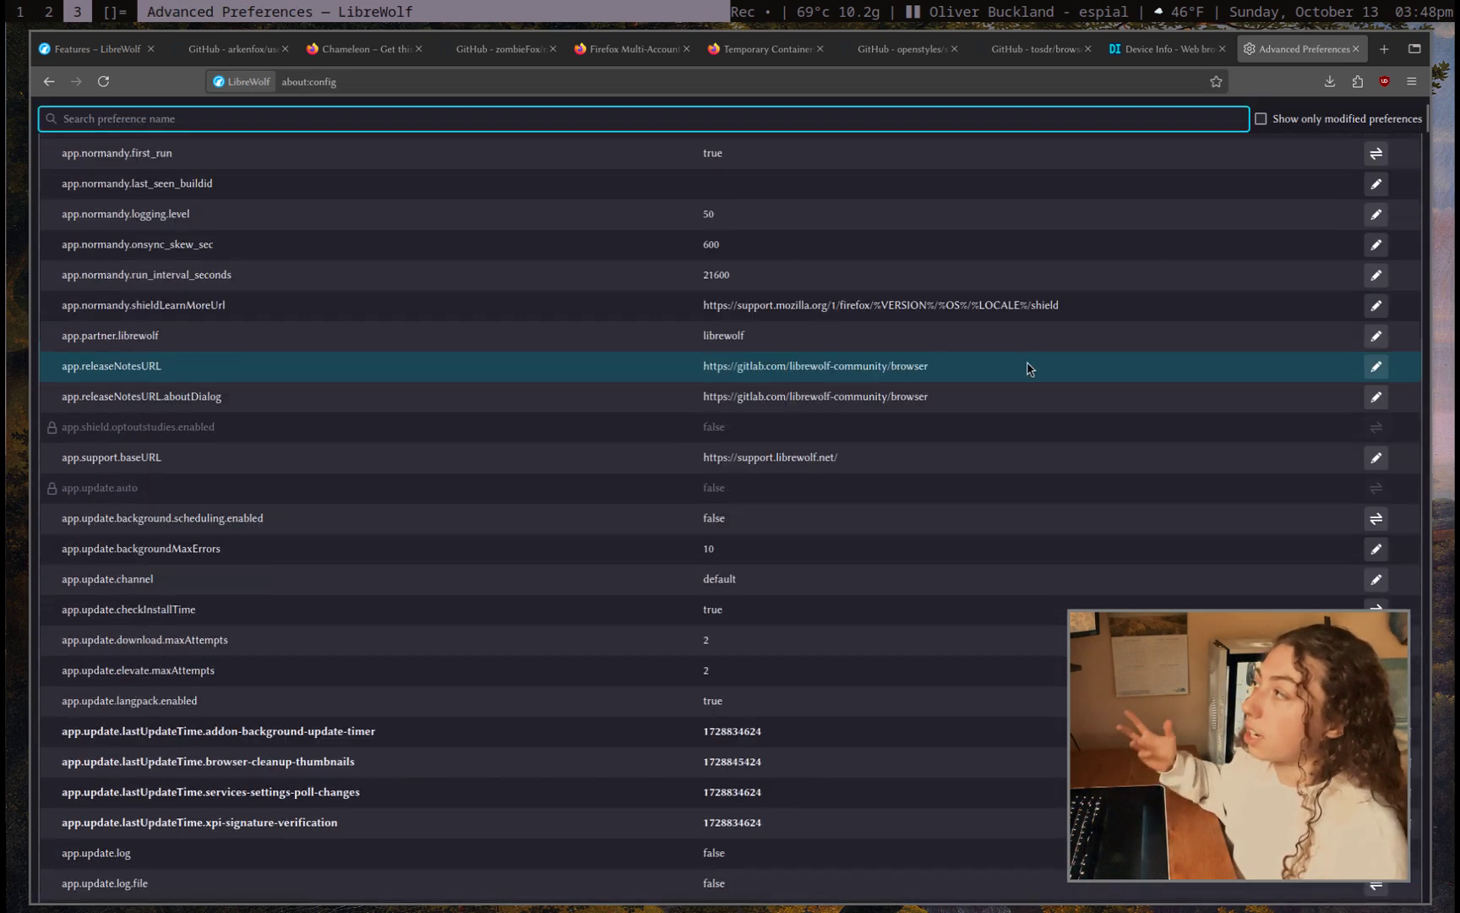
{"action": "scroll", "coordinate": [997, 395], "scroll_direction": "down", "scroll_amount": 5}
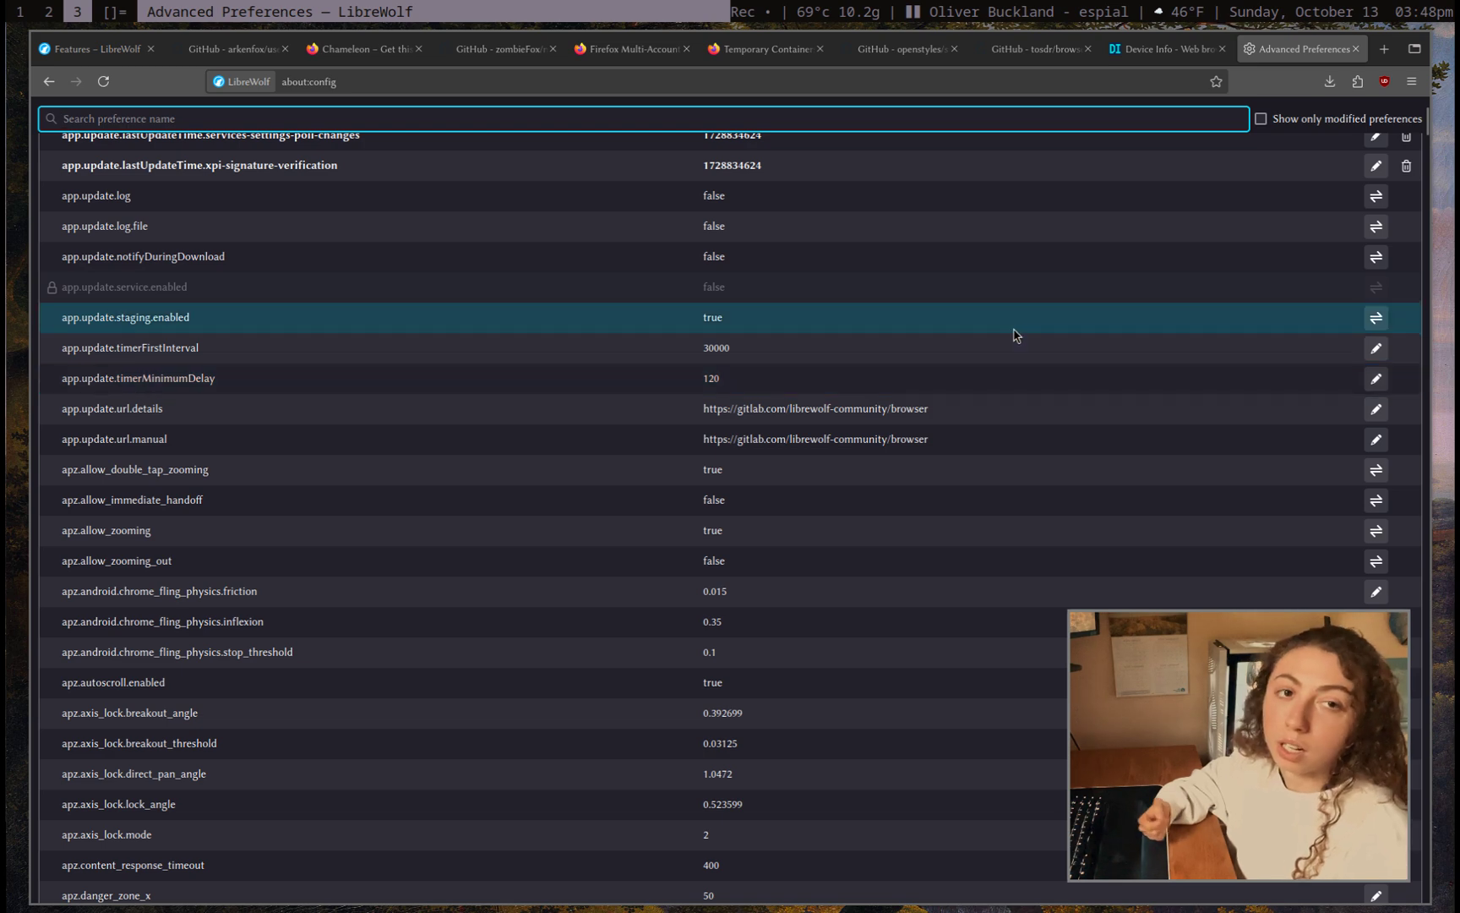
{"action": "scroll", "coordinate": [989, 384], "scroll_direction": "down", "scroll_amount": 10}
{"action": "scroll", "coordinate": [1007, 443], "scroll_direction": "up", "scroll_amount": 9}
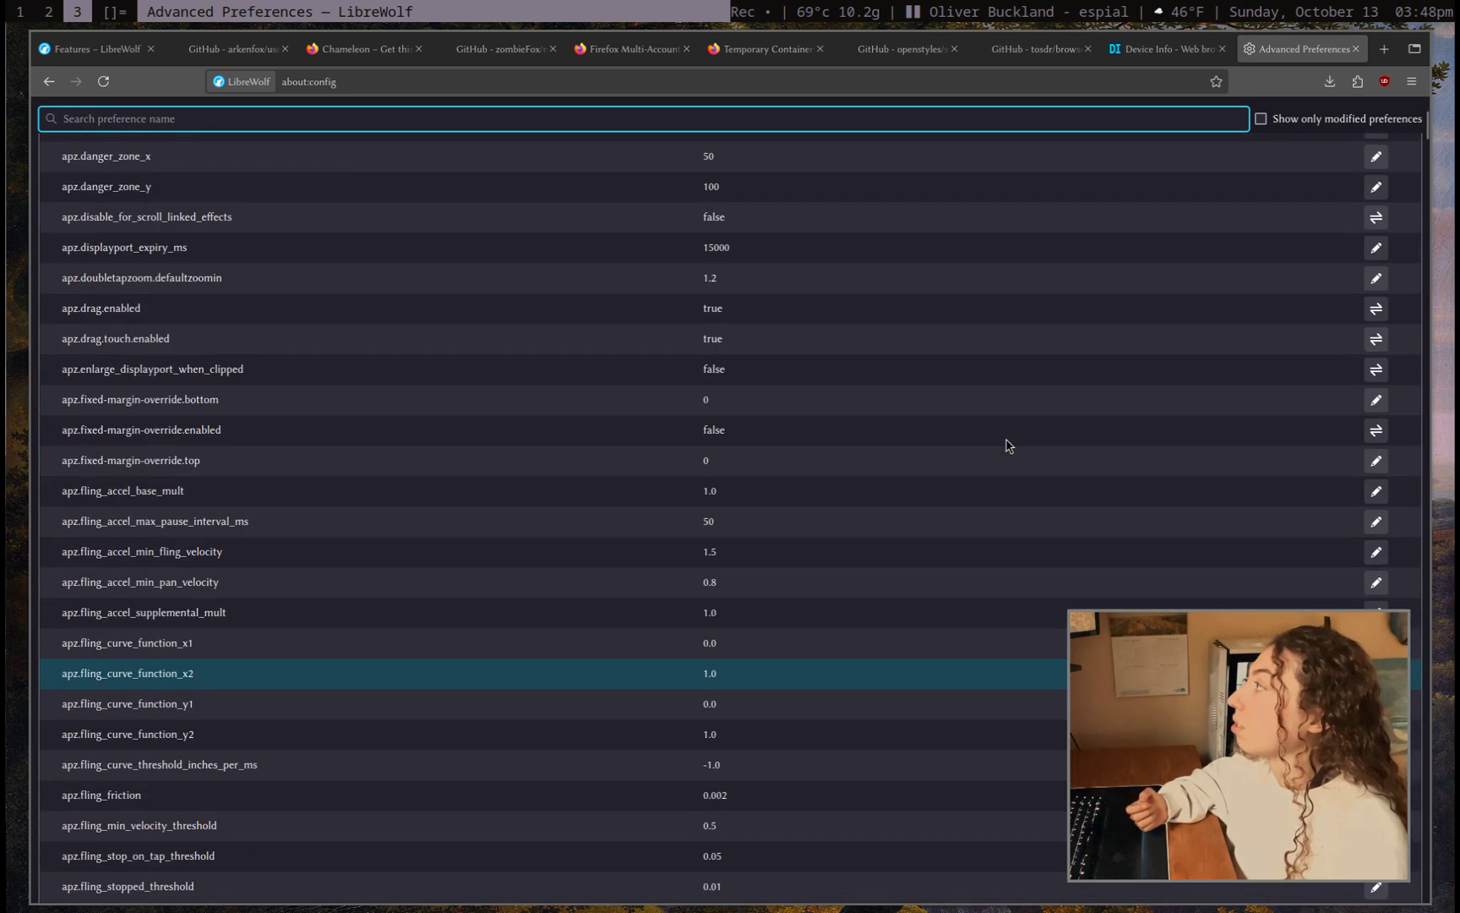
{"action": "left_click", "coordinate": [1261, 119]}
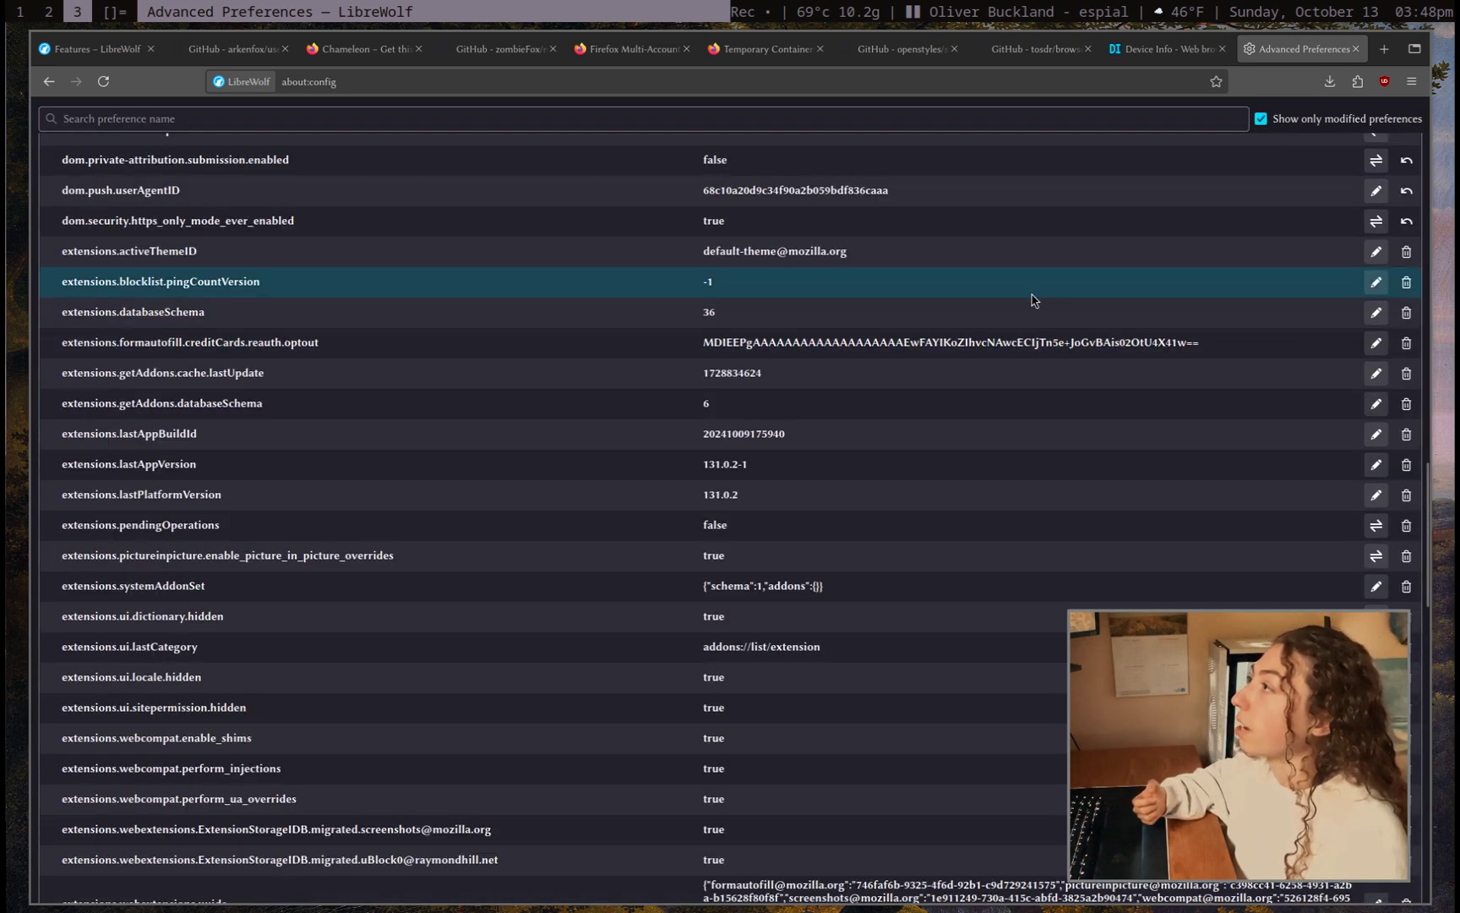
{"action": "scroll", "coordinate": [952, 366], "scroll_direction": "down", "scroll_amount": 20}
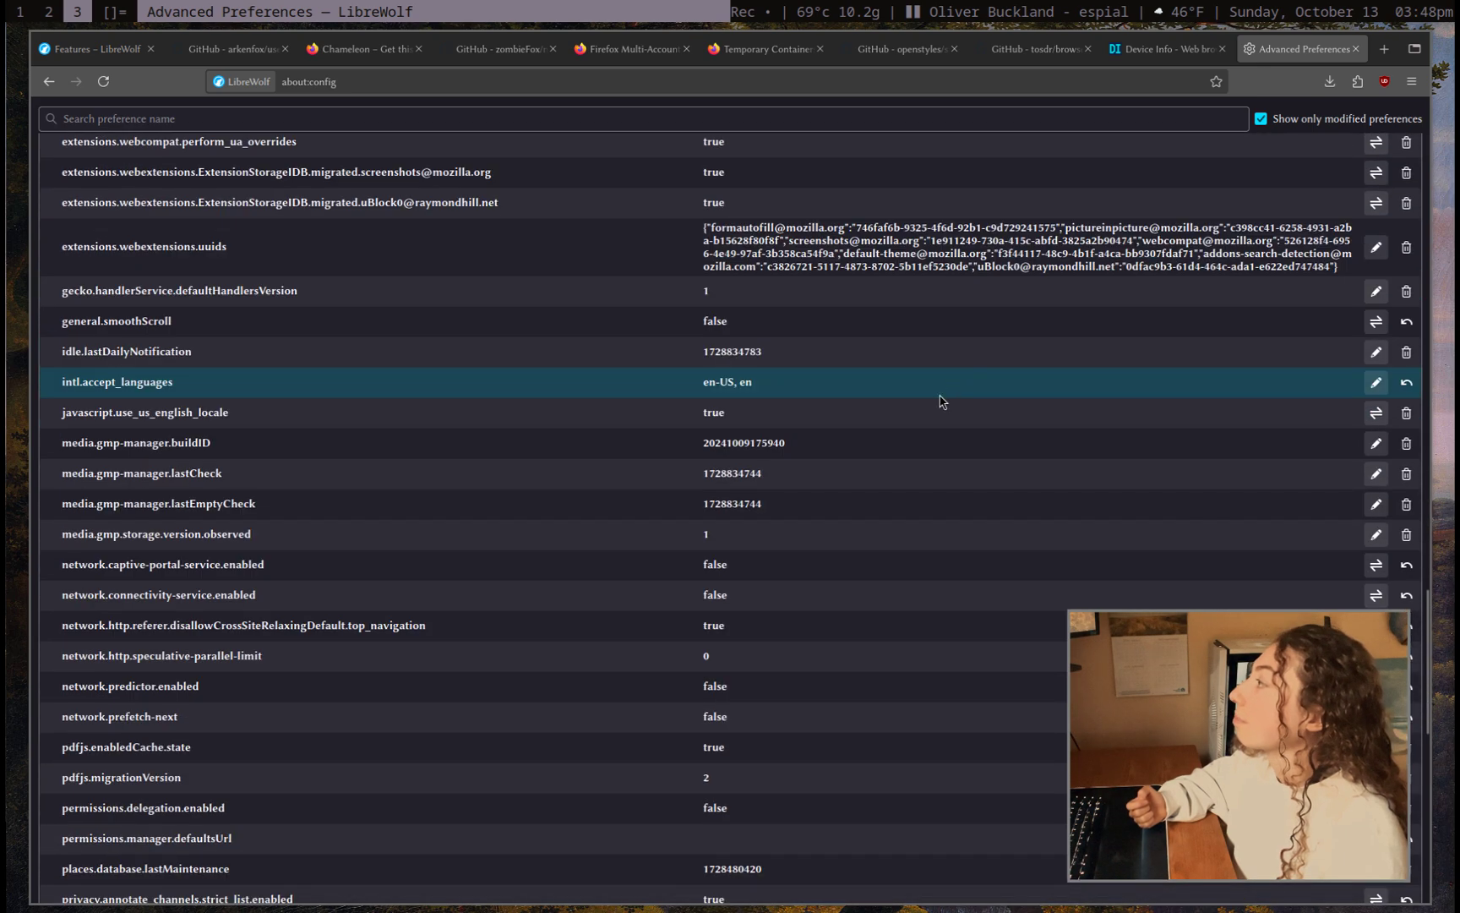
{"action": "scroll", "coordinate": [942, 502], "scroll_direction": "up", "scroll_amount": 3}
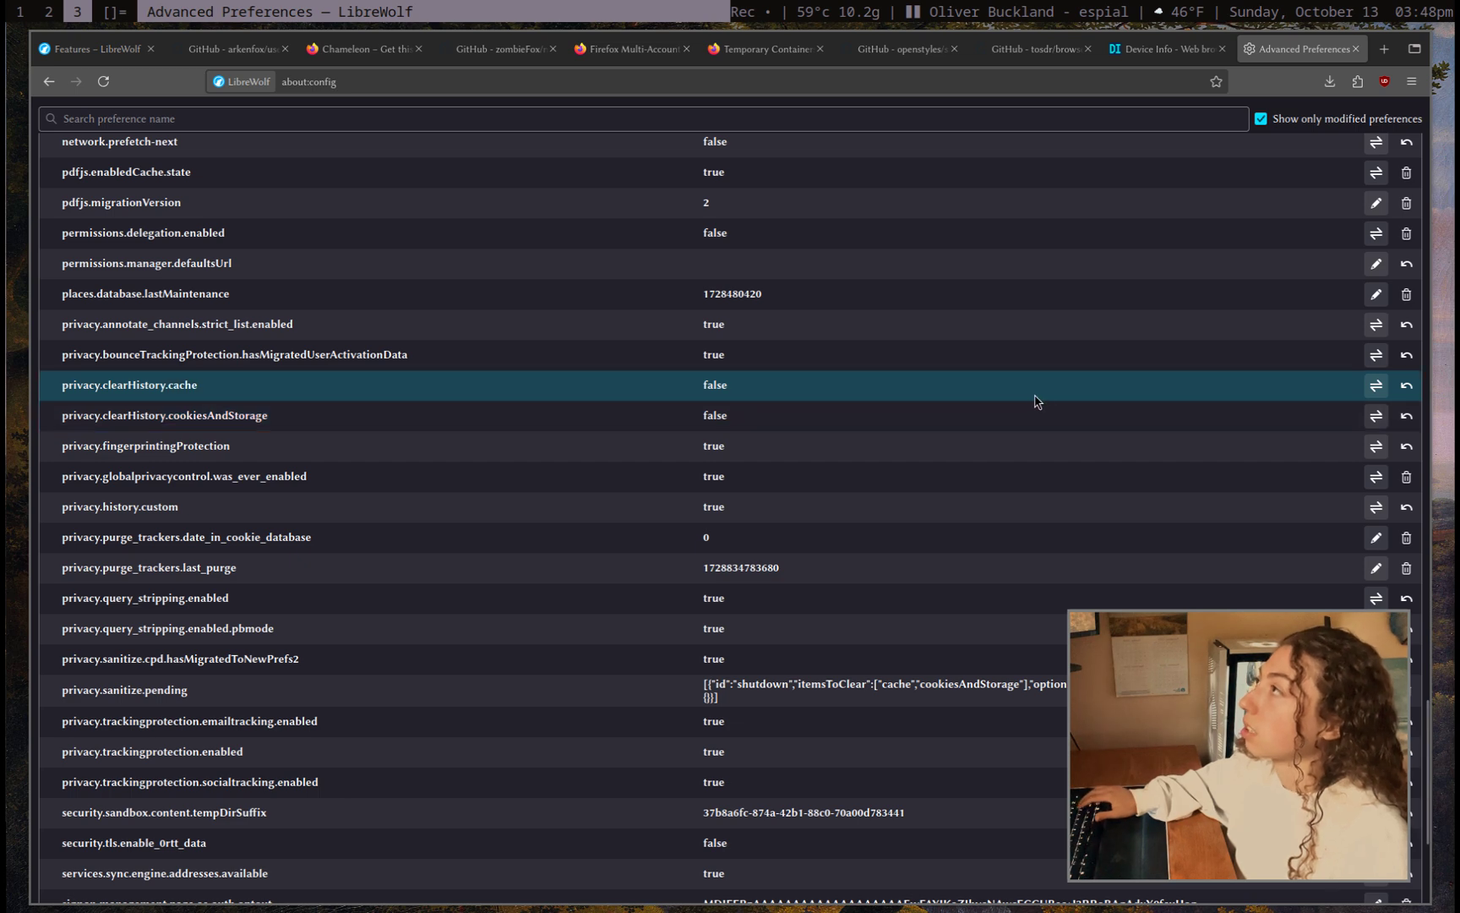
{"action": "key", "text": "ctrl+Tab"}
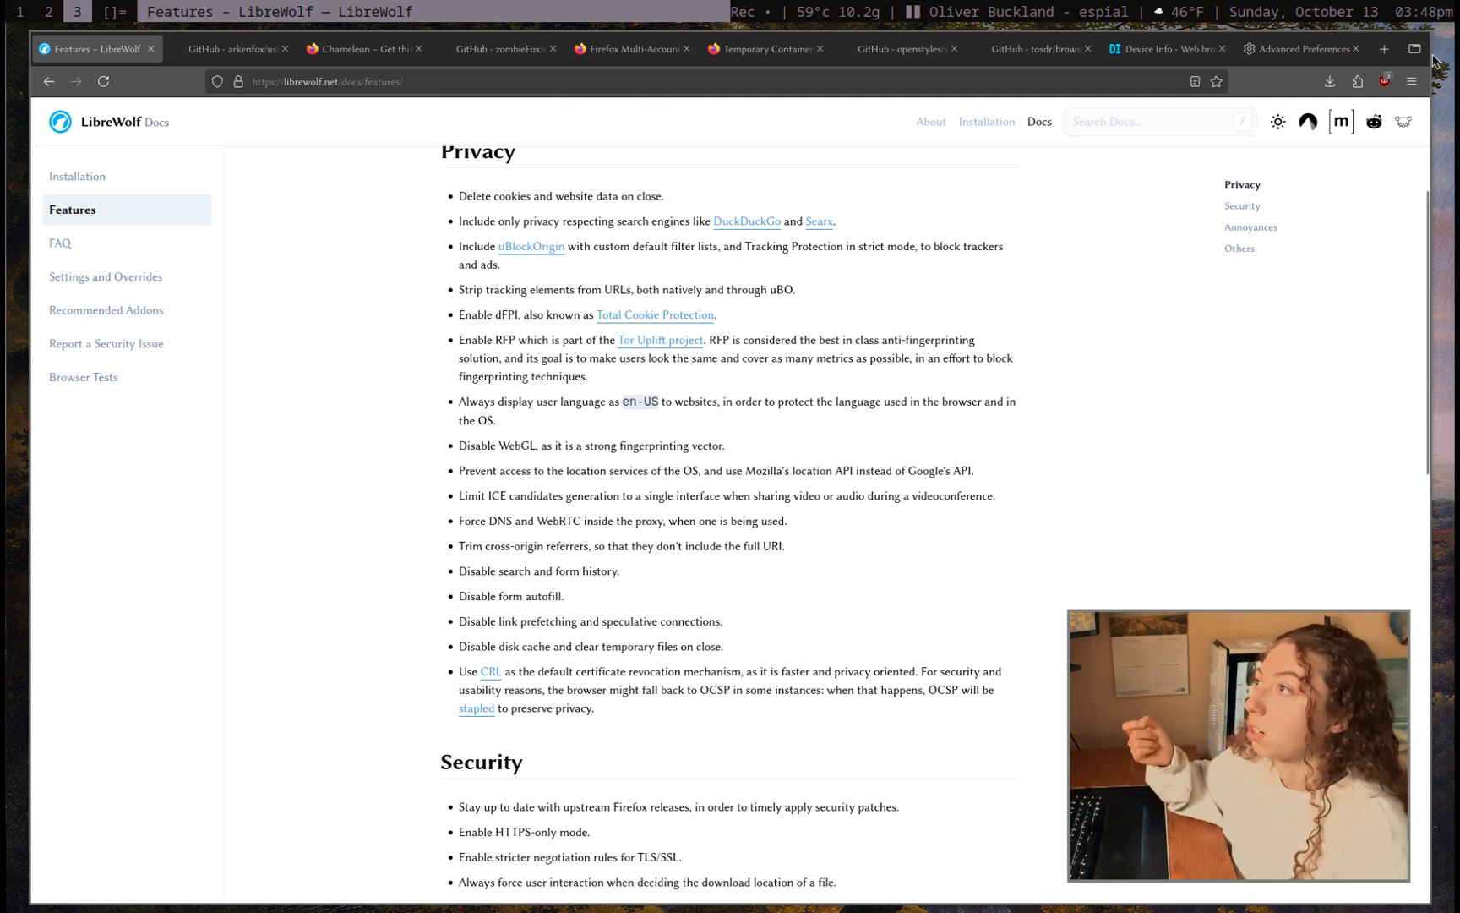
Review what uBlock Origin blocks on the LibreWolf site
{"action": "left_click", "coordinate": [1384, 81]}
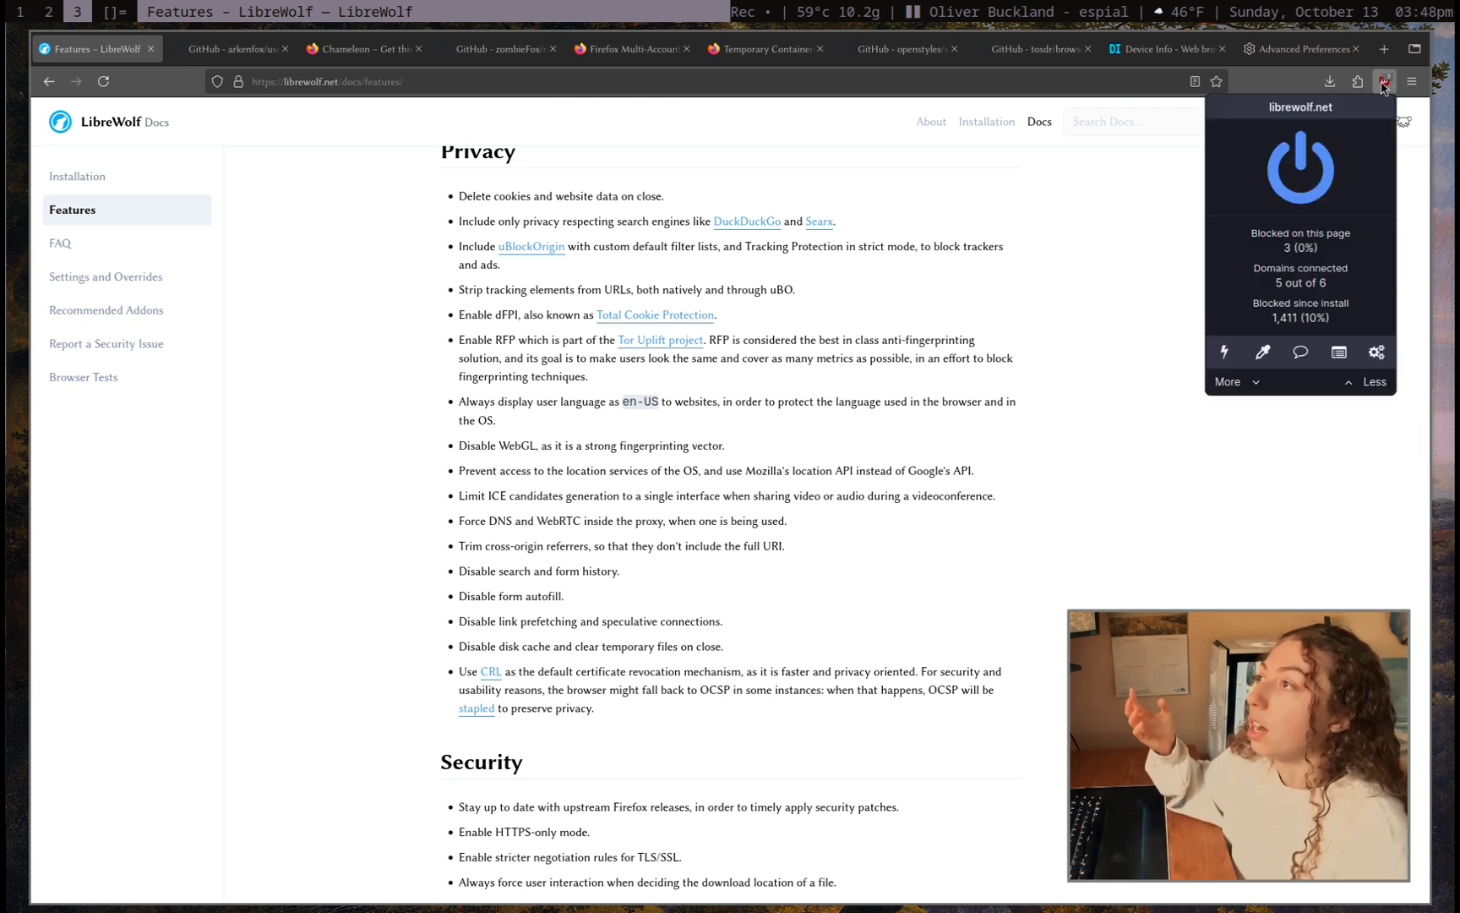
{"action": "left_click", "coordinate": [1113, 445]}
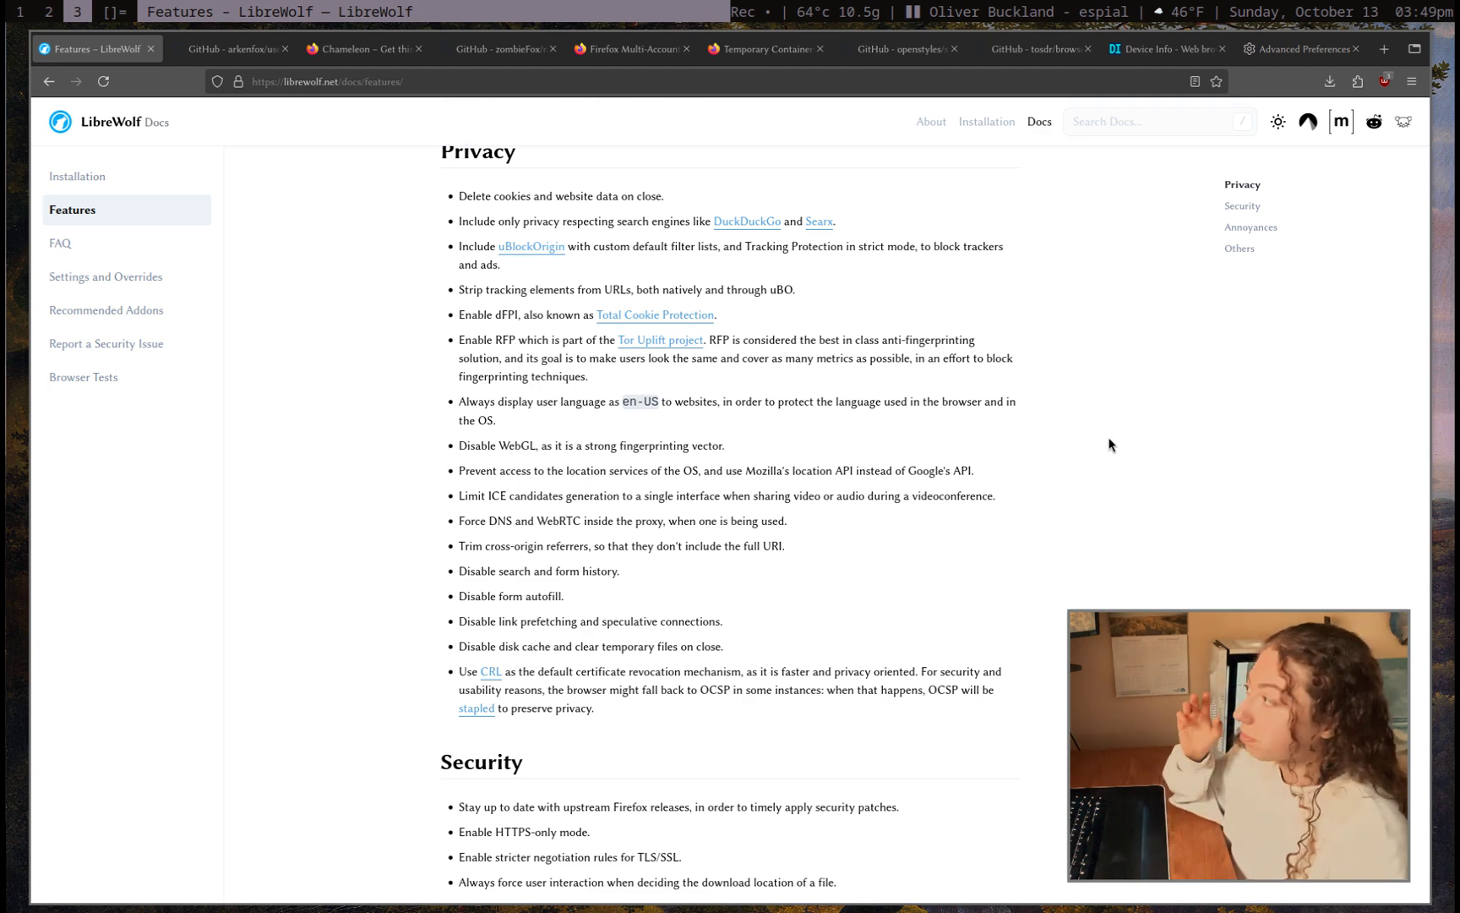
{"action": "scroll", "coordinate": [980, 507], "scroll_direction": "up", "scroll_amount": 3}
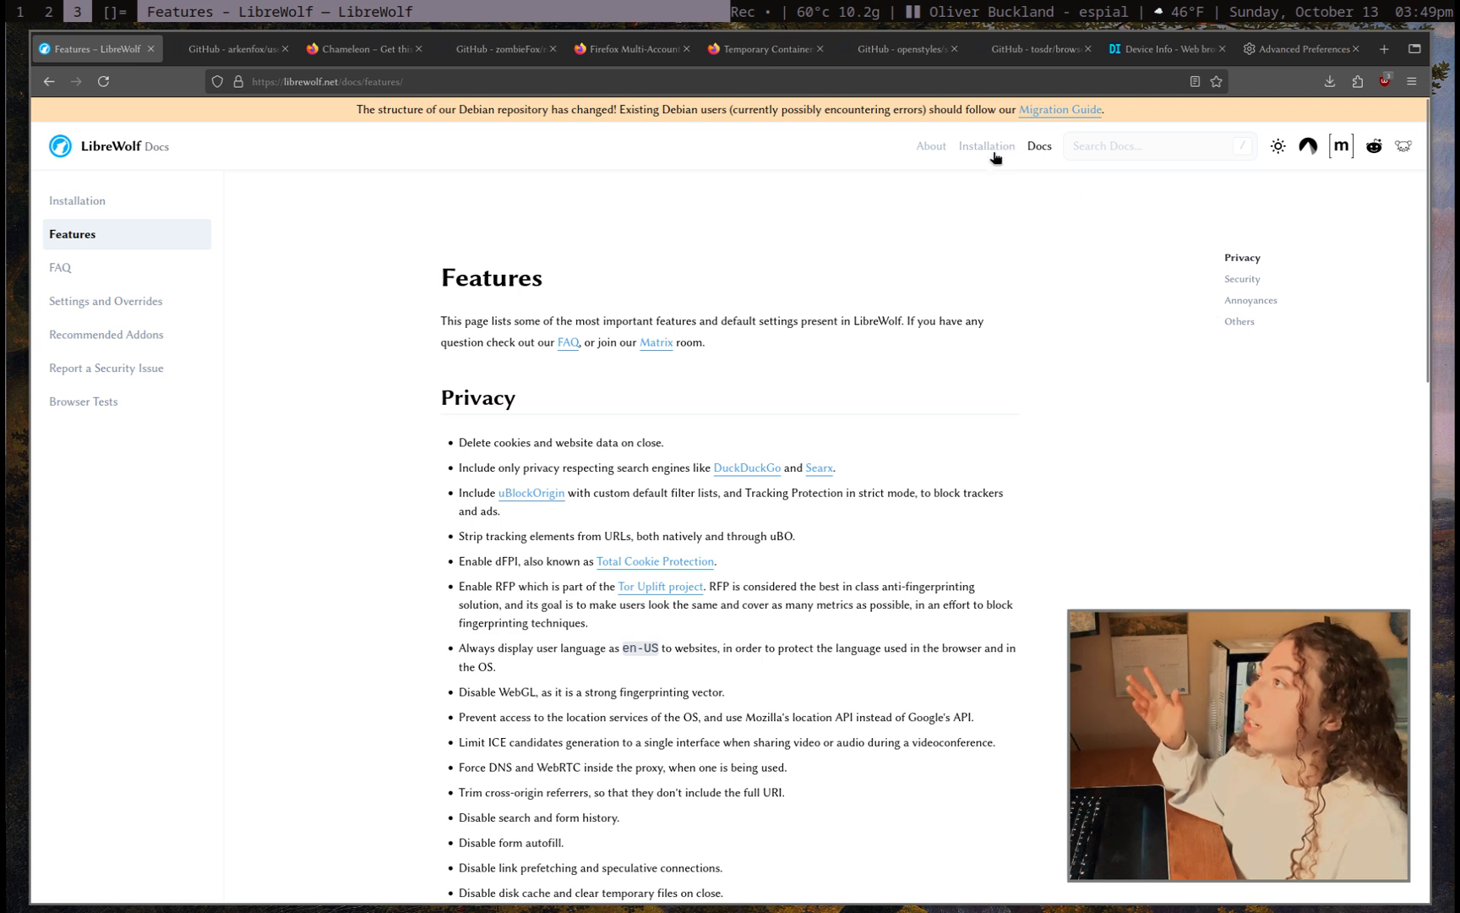
Open the Installation page, view the Debian based steps, and go back to the OS choices
{"action": "left_click", "coordinate": [994, 148]}
{"action": "scroll", "coordinate": [341, 391], "scroll_direction": "down", "scroll_amount": 1}
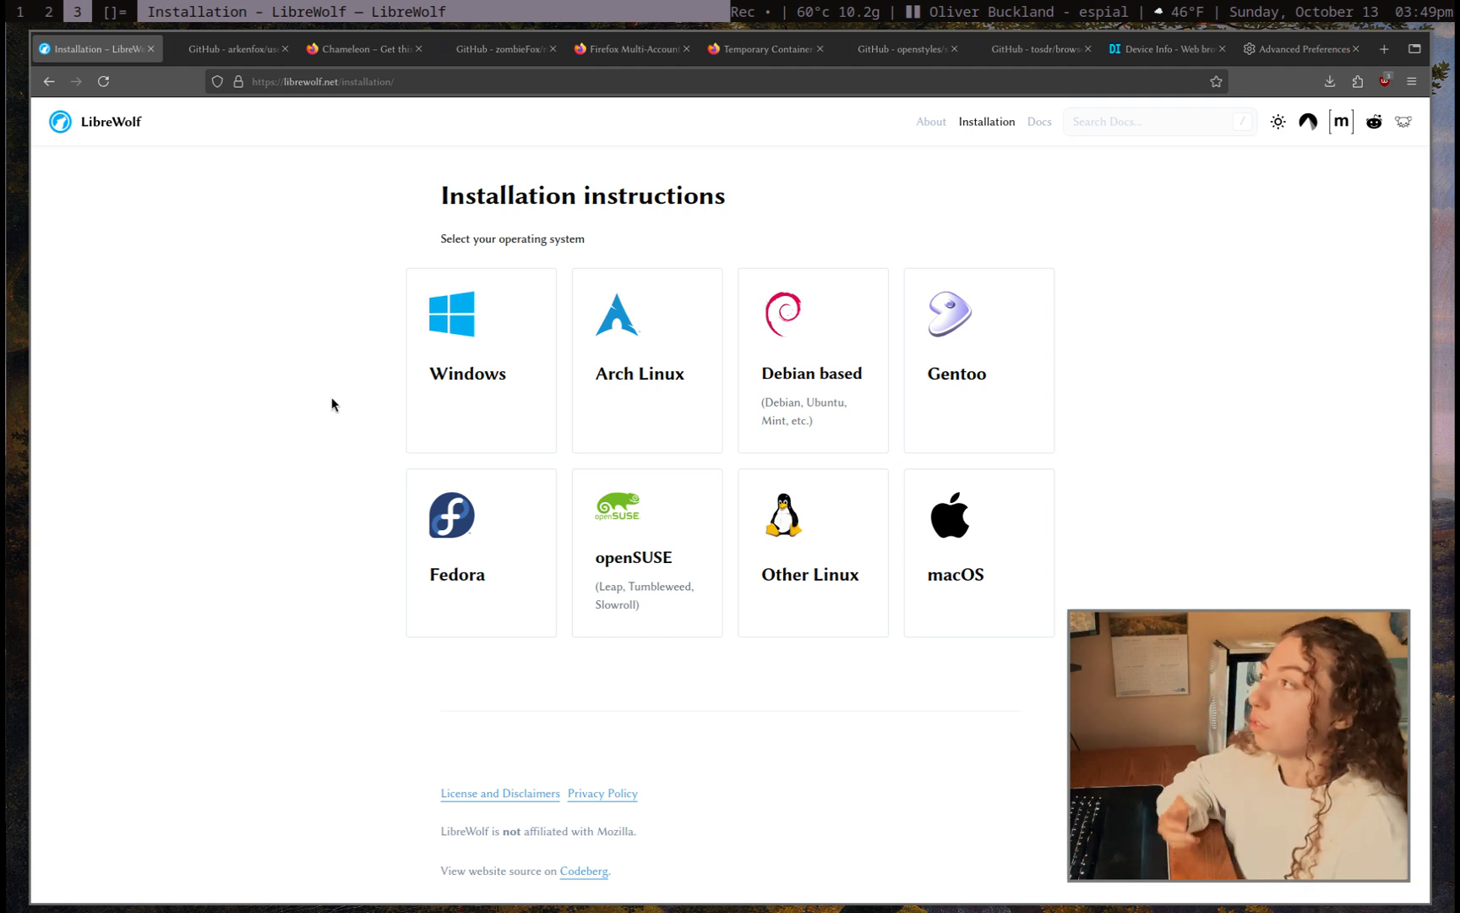
{"action": "left_click", "coordinate": [815, 284]}
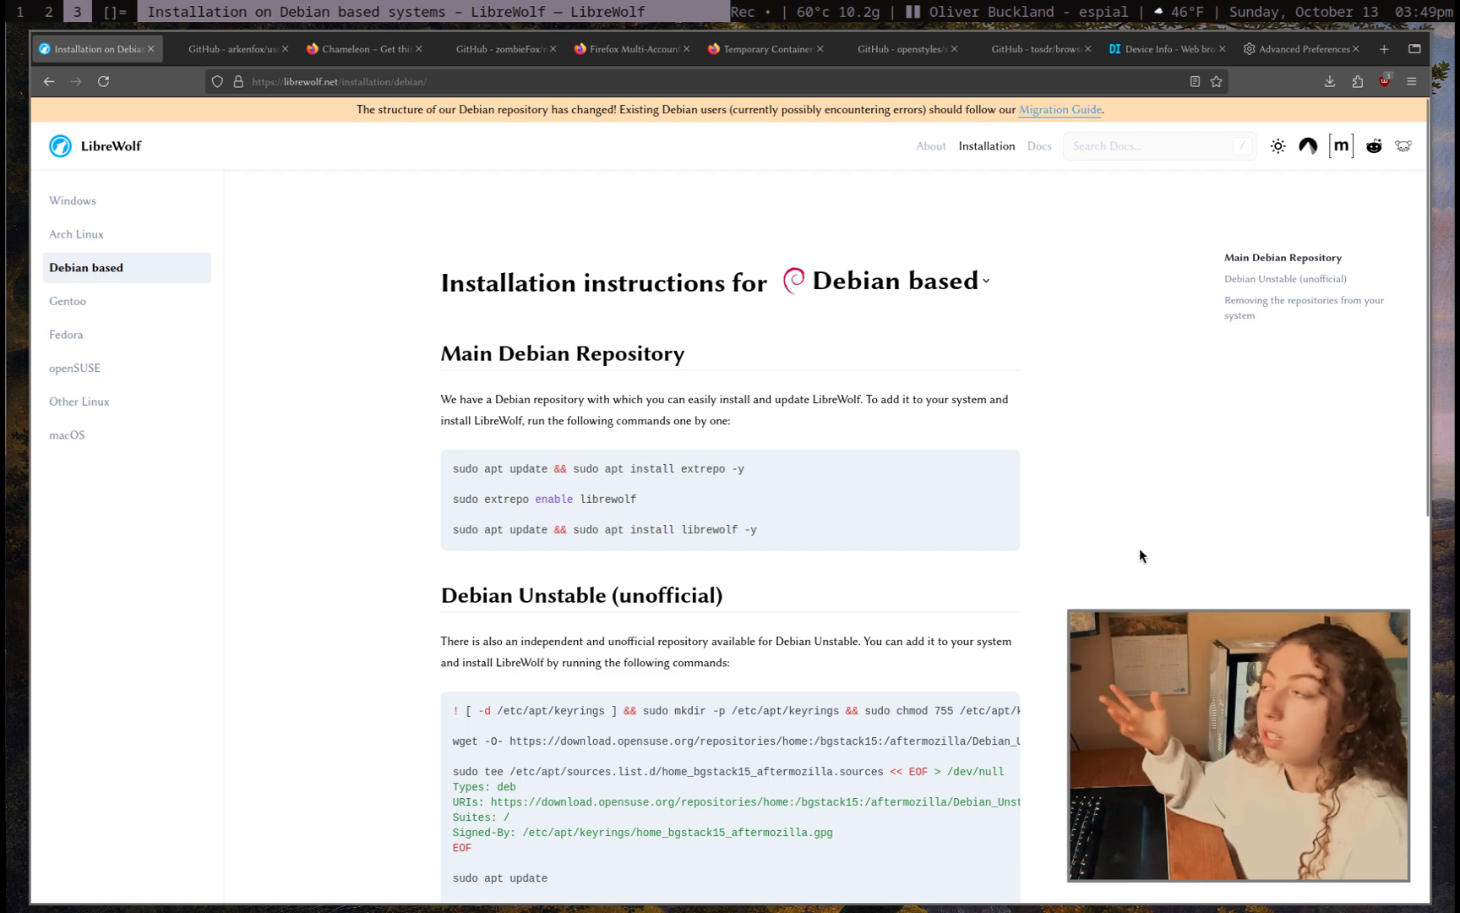
{"action": "key", "text": "alt+Left"}
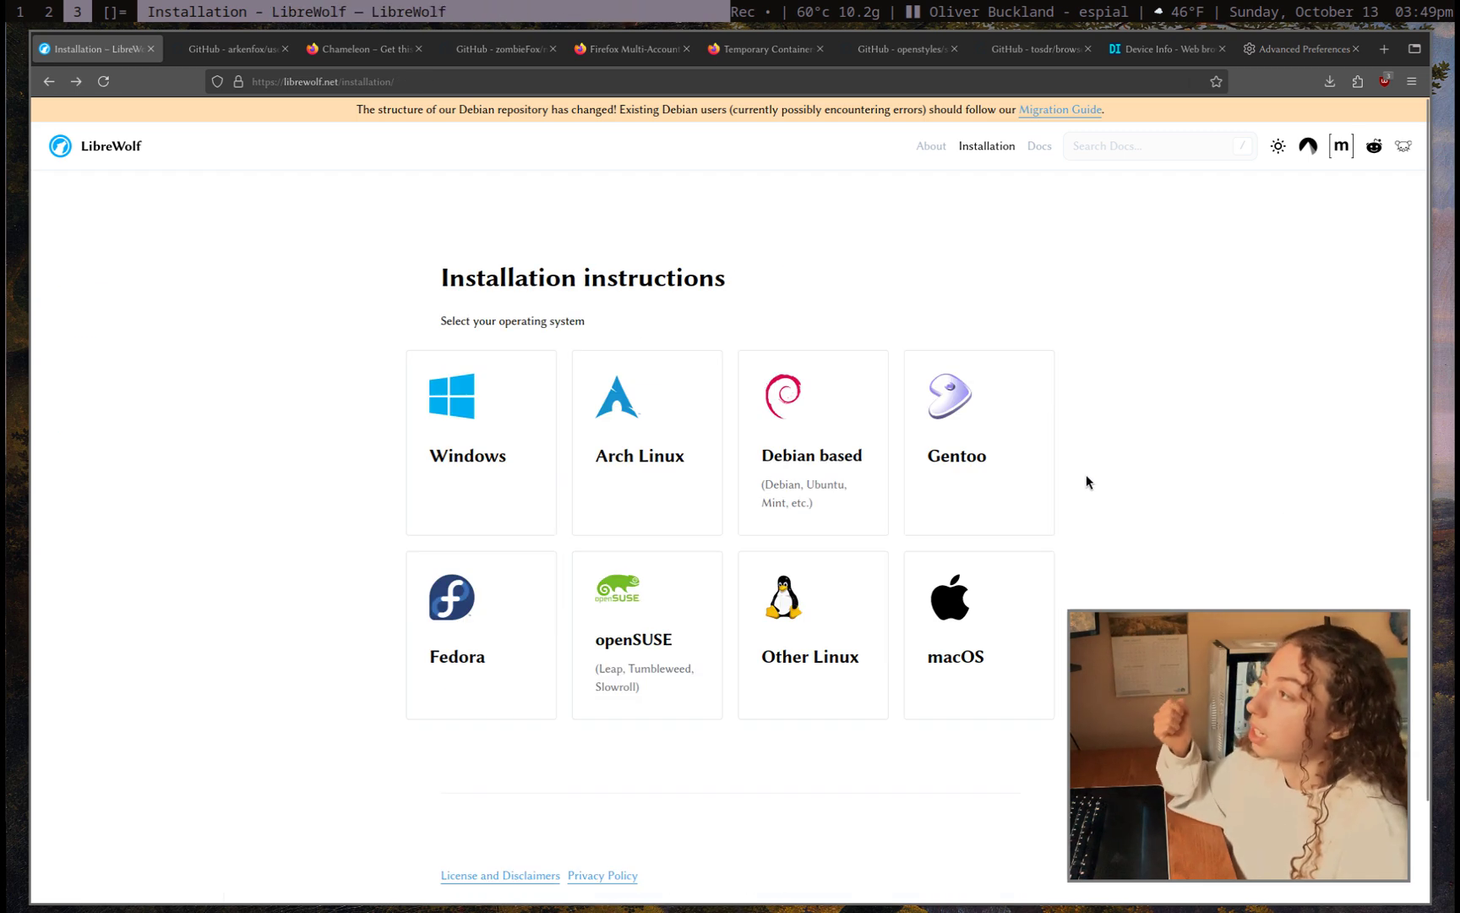
Open a terminal with enlarged text and search packages with 'yay librewolf'
{"action": "key", "text": "super+Return"}
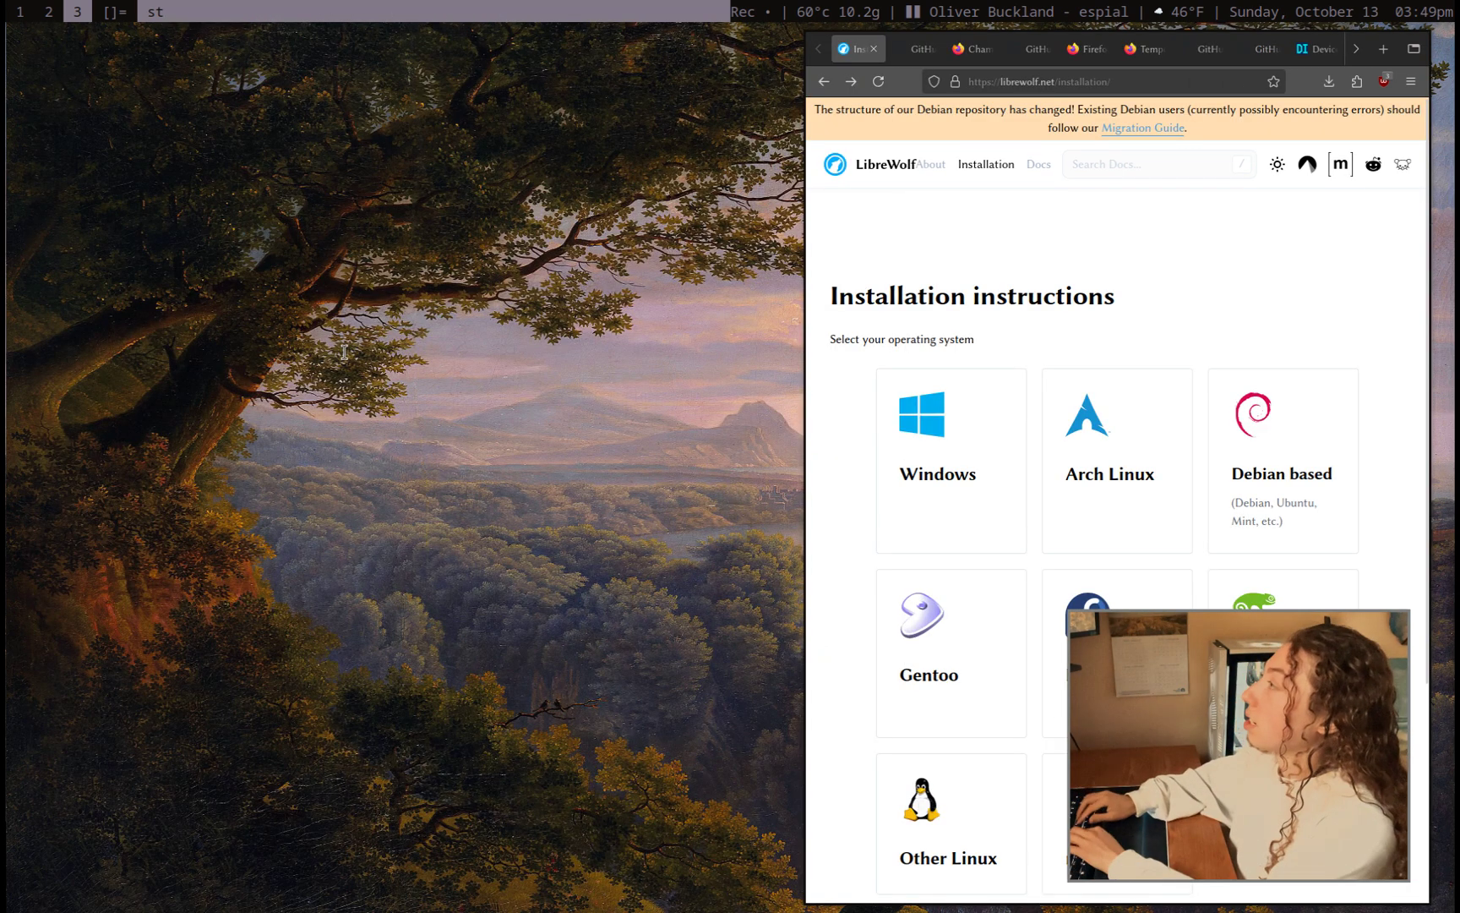
{"action": "key", "text": "ctrl+shift+Page_Up"}
{"action": "type", "text": "yay li"}
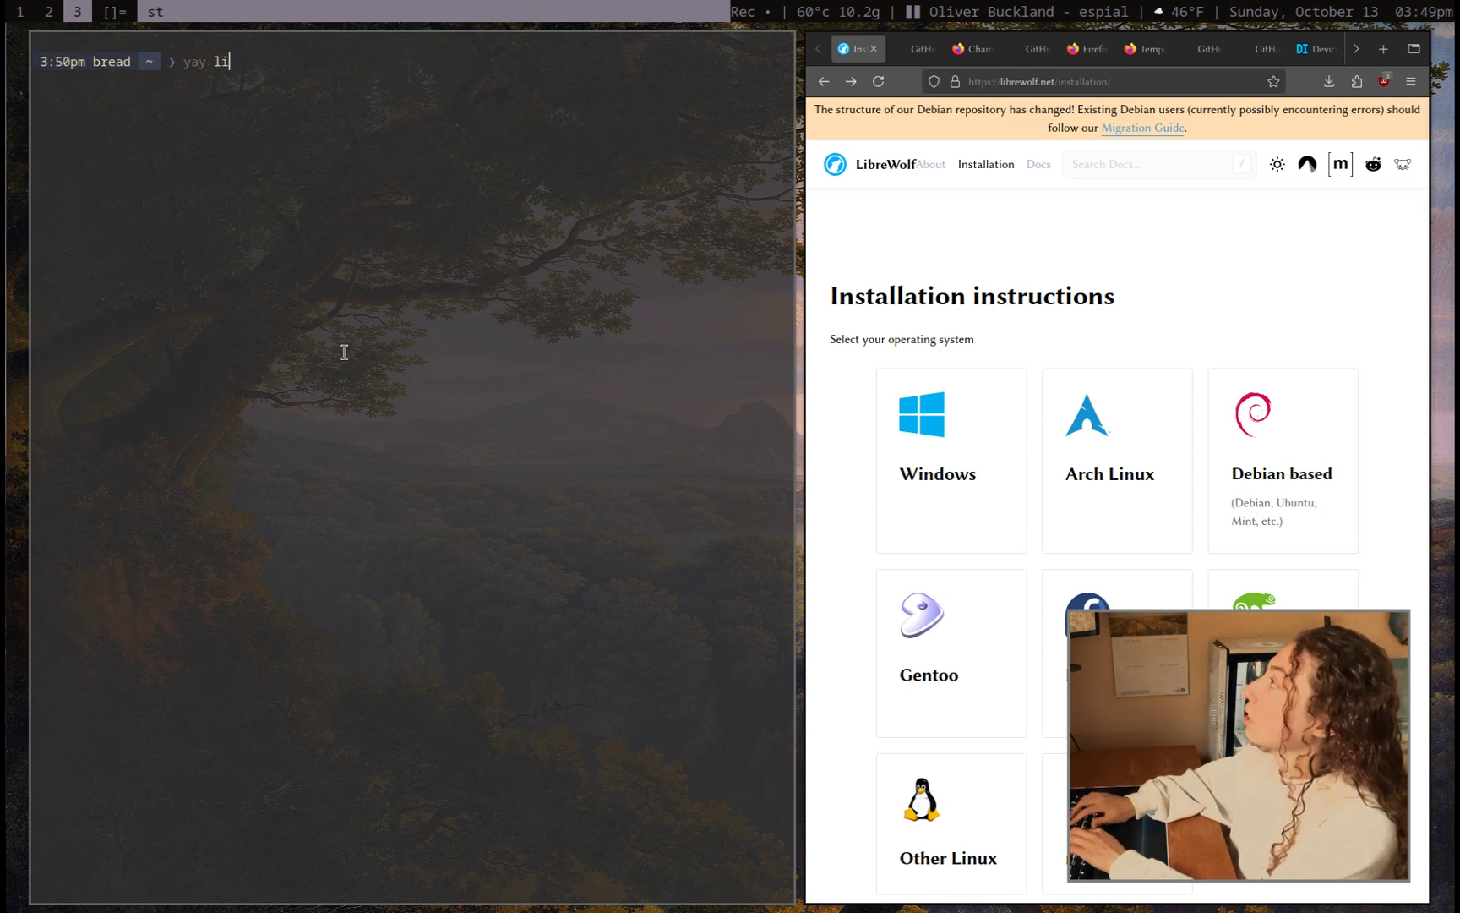
{"action": "type", "text": "brewolf"}
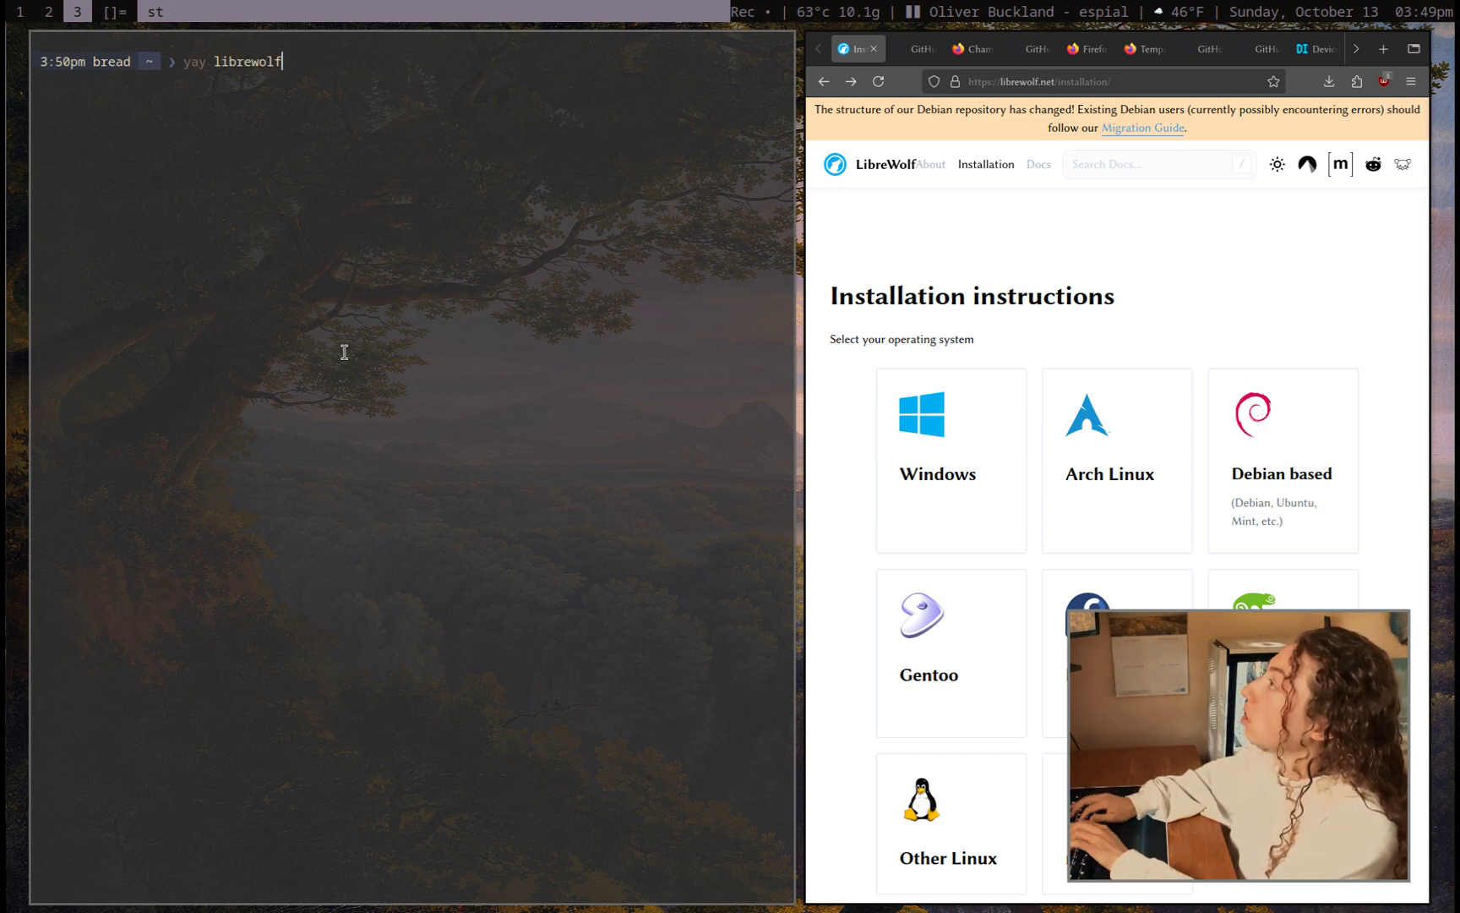
{"action": "key", "text": "Return"}
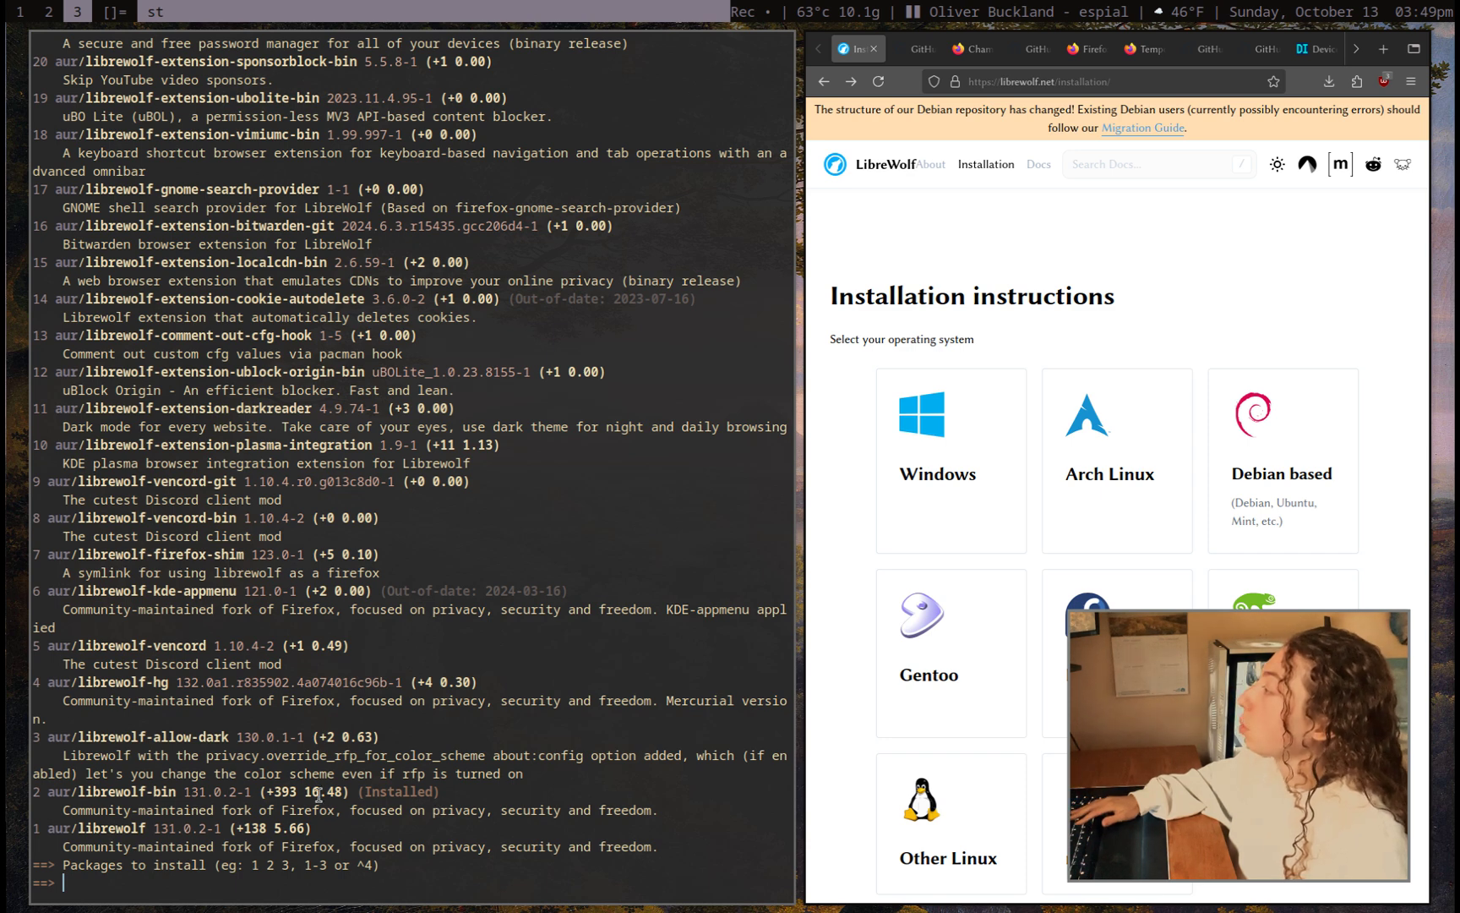
Highlight the installed librewolf-bin entry, then close the terminal
{"action": "left_click_drag", "start_coordinate": [669, 809], "coordinate": [42, 784]}
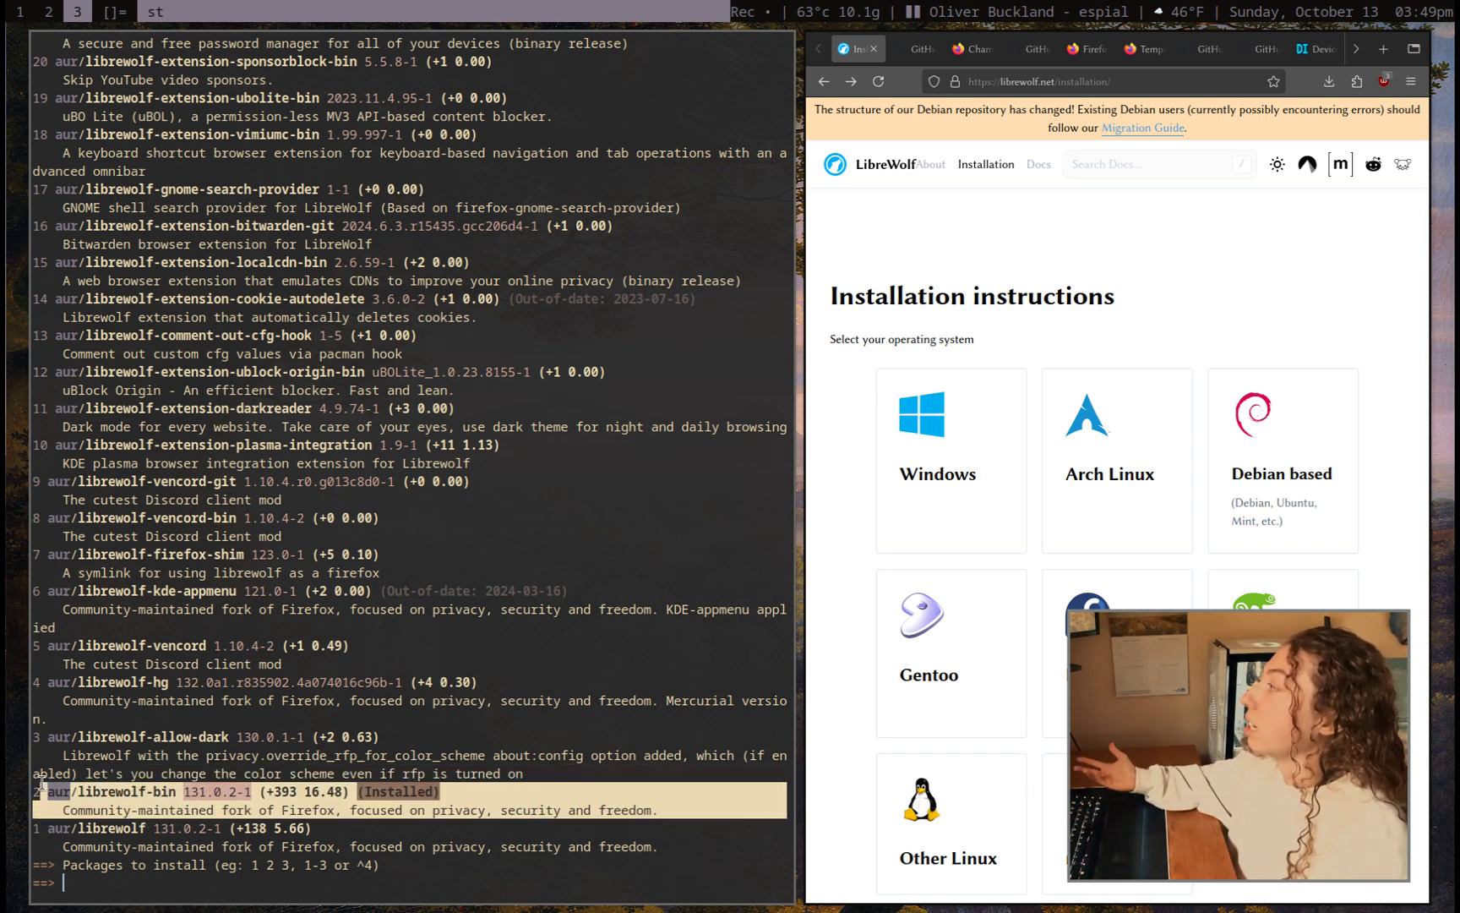
{"action": "left_click", "coordinate": [115, 789]}
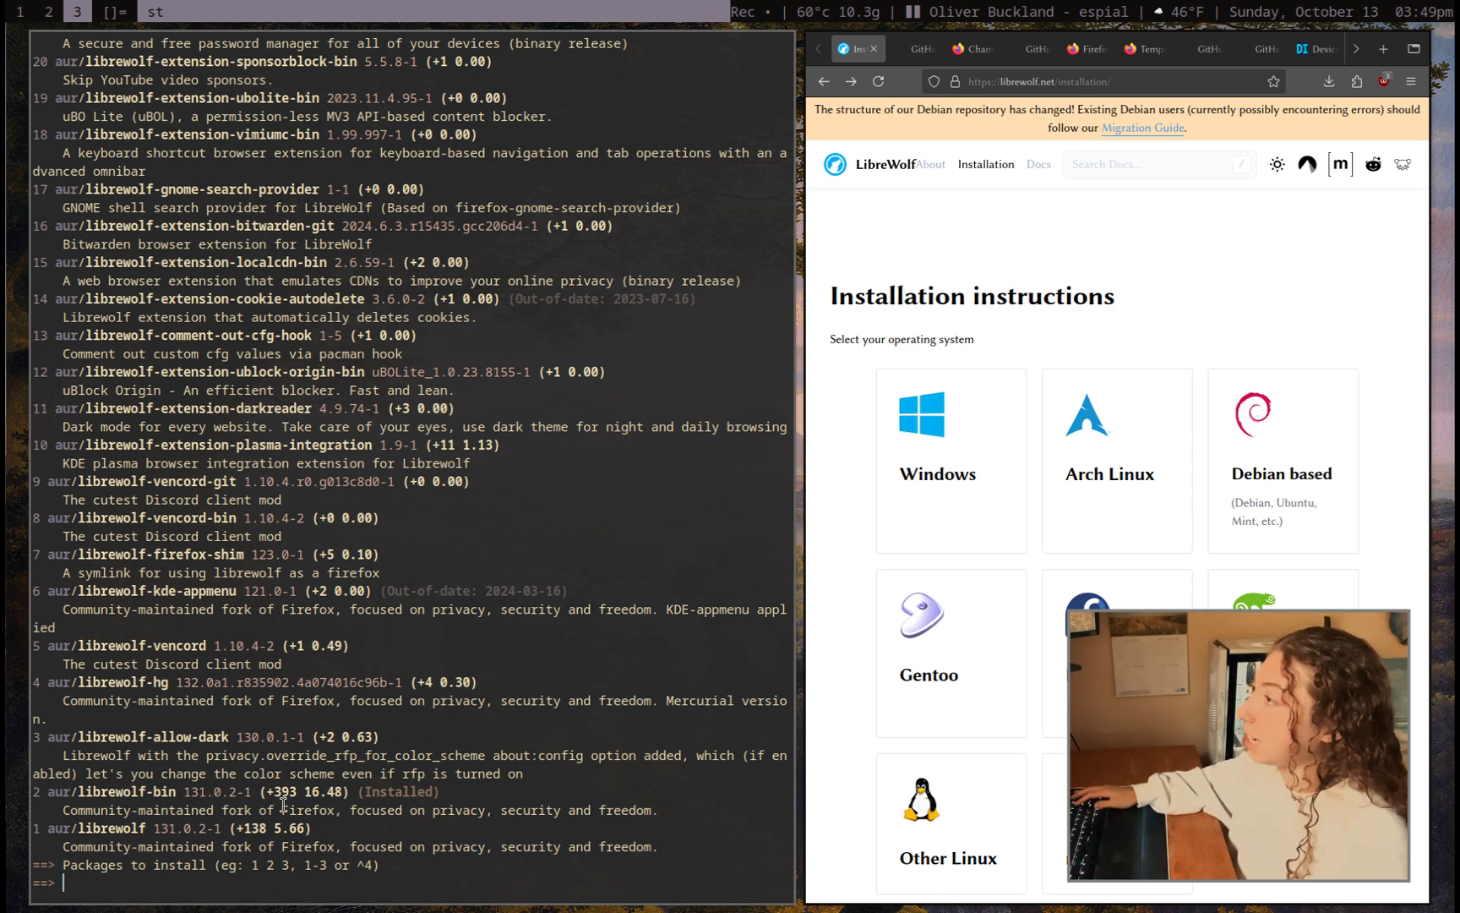
{"action": "key", "text": "super+shift+c"}
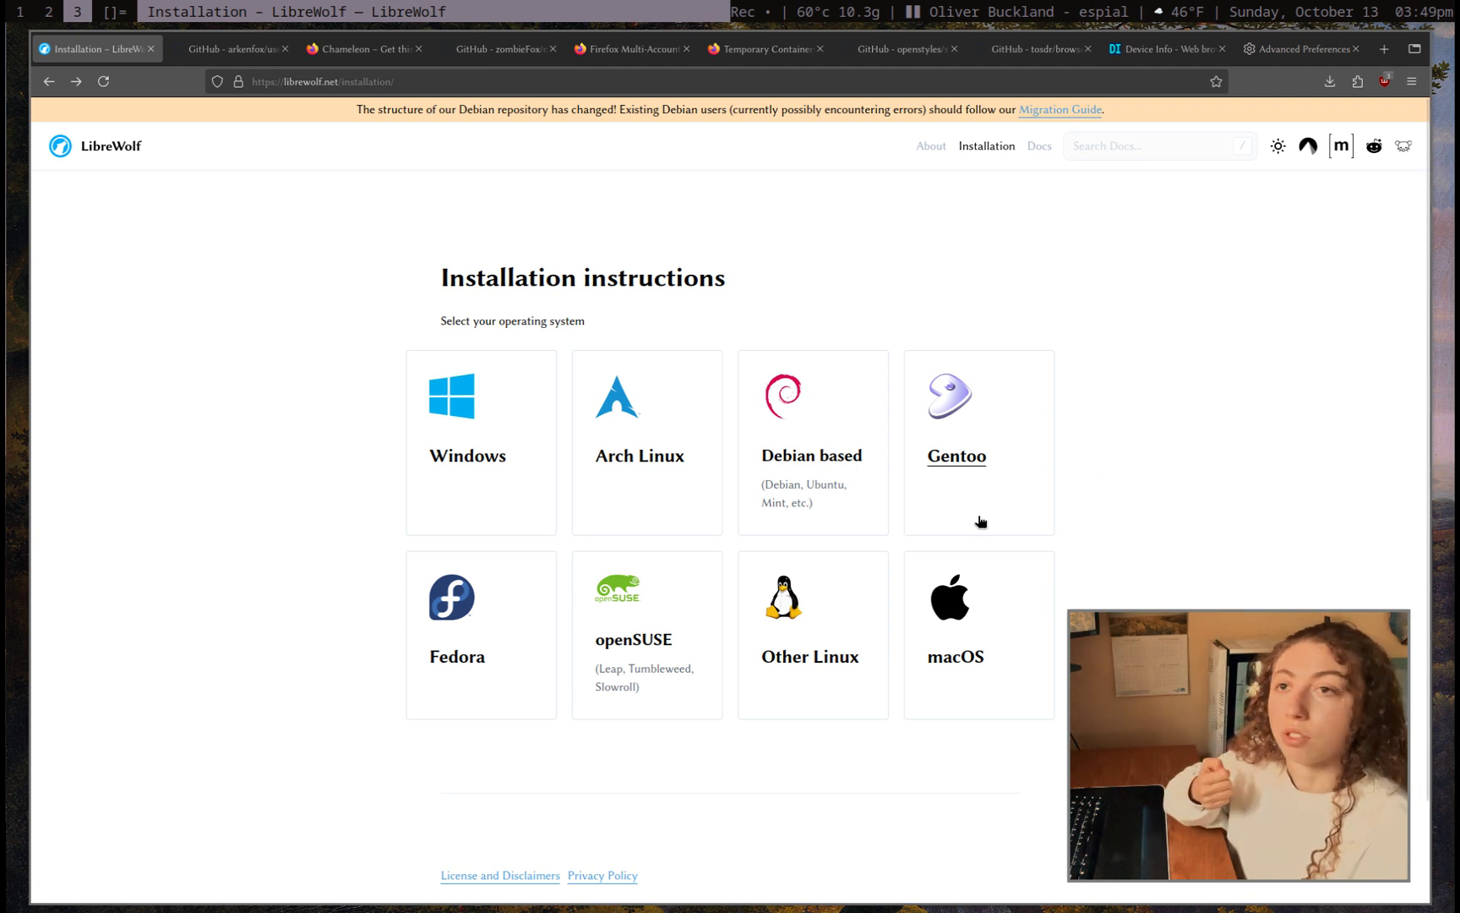
{"action": "left_click", "coordinate": [869, 641]}
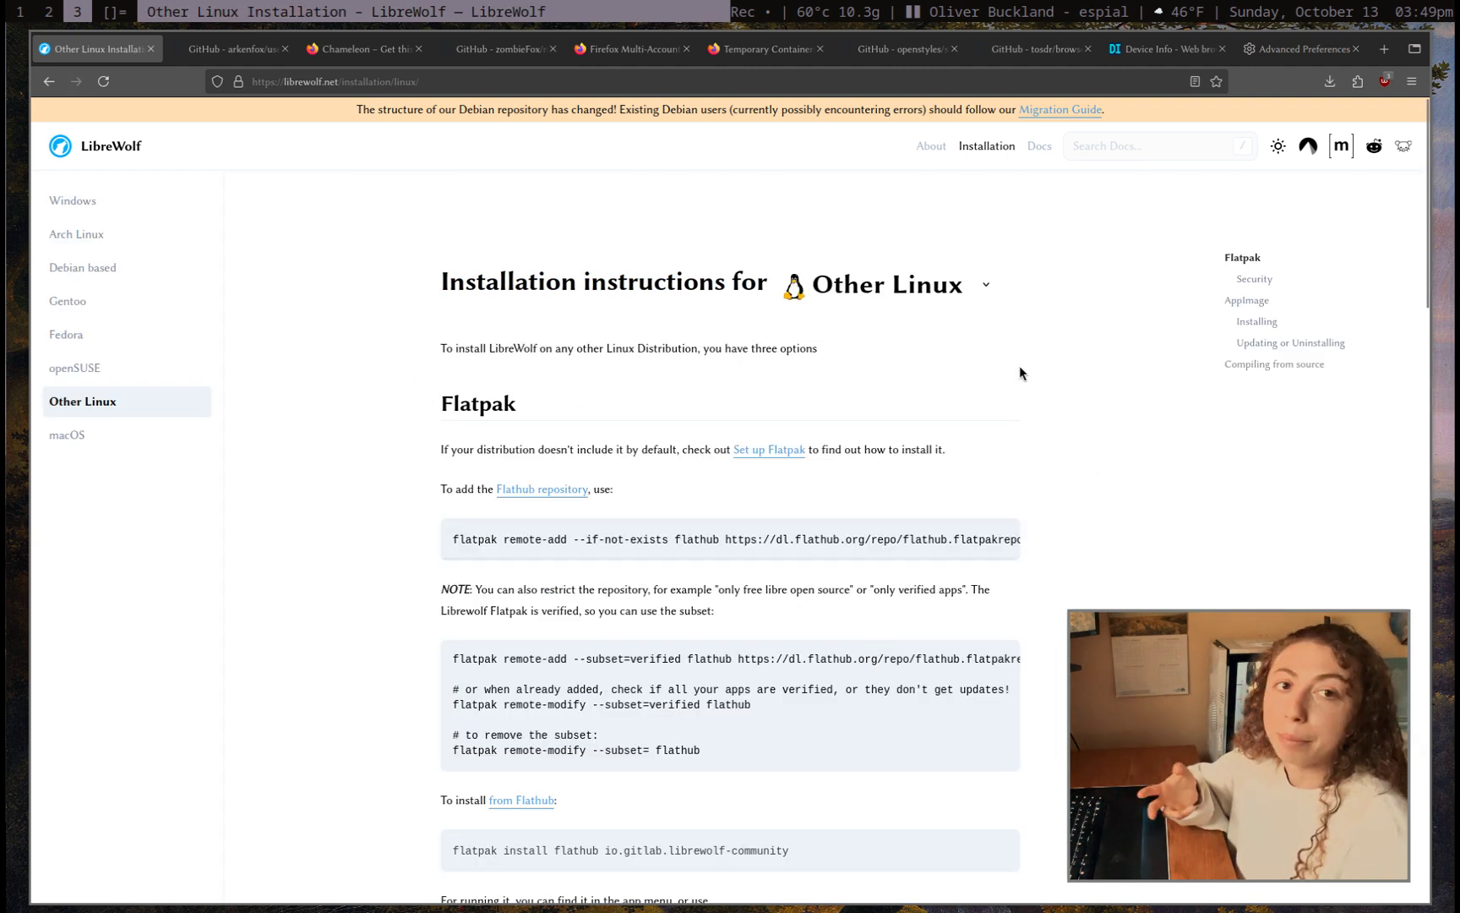
{"action": "key", "text": "alt+Left"}
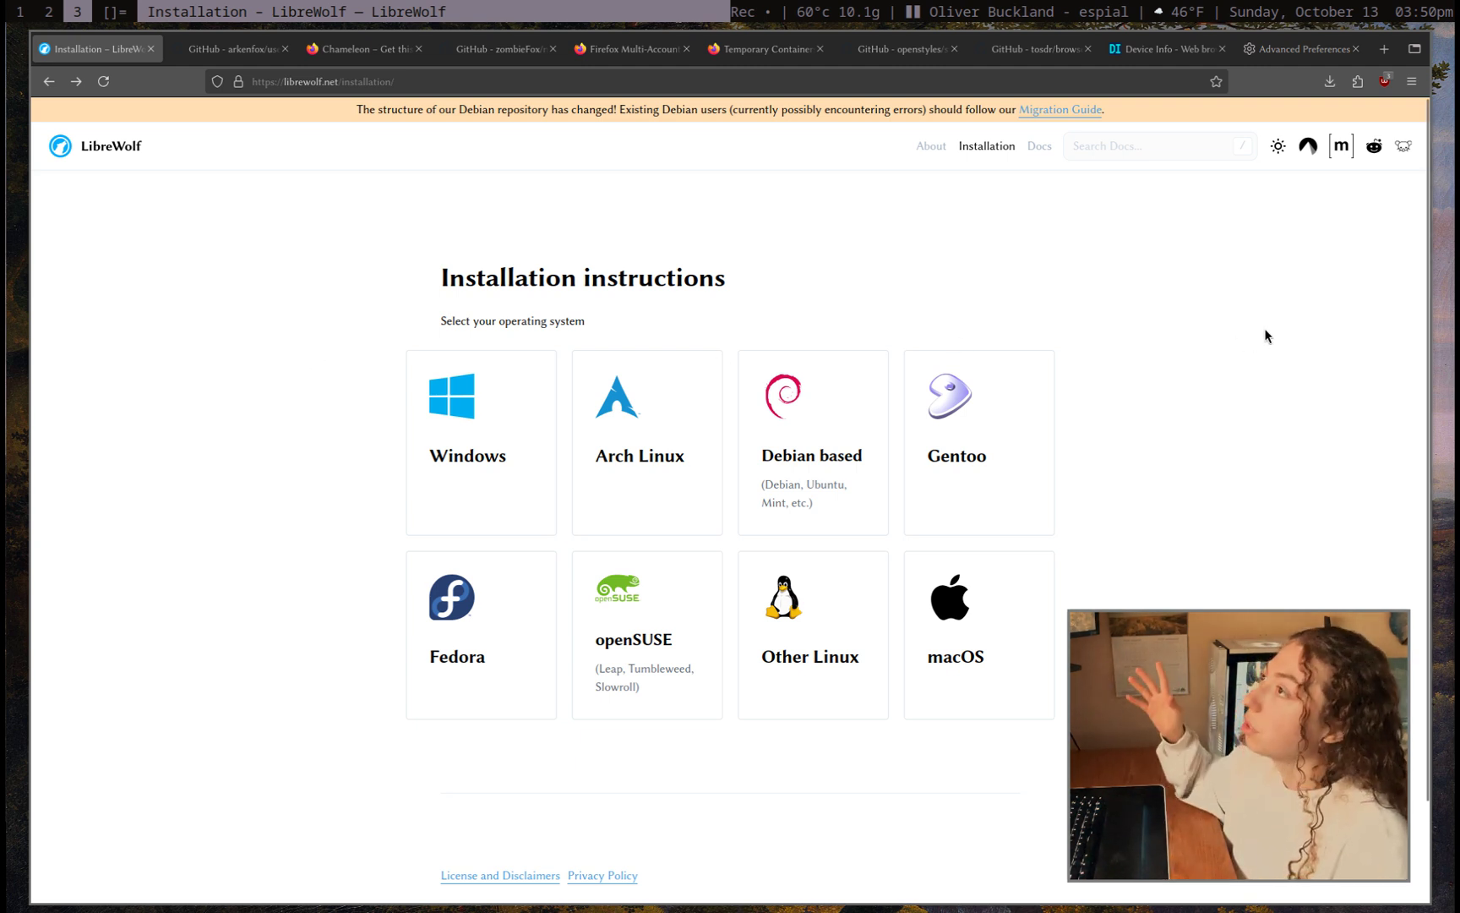
Switch to the Advanced Preferences tab and look over the modified preferences
{"action": "left_click", "coordinate": [1323, 66]}
{"action": "scroll", "coordinate": [1048, 439], "scroll_direction": "down", "scroll_amount": 3}
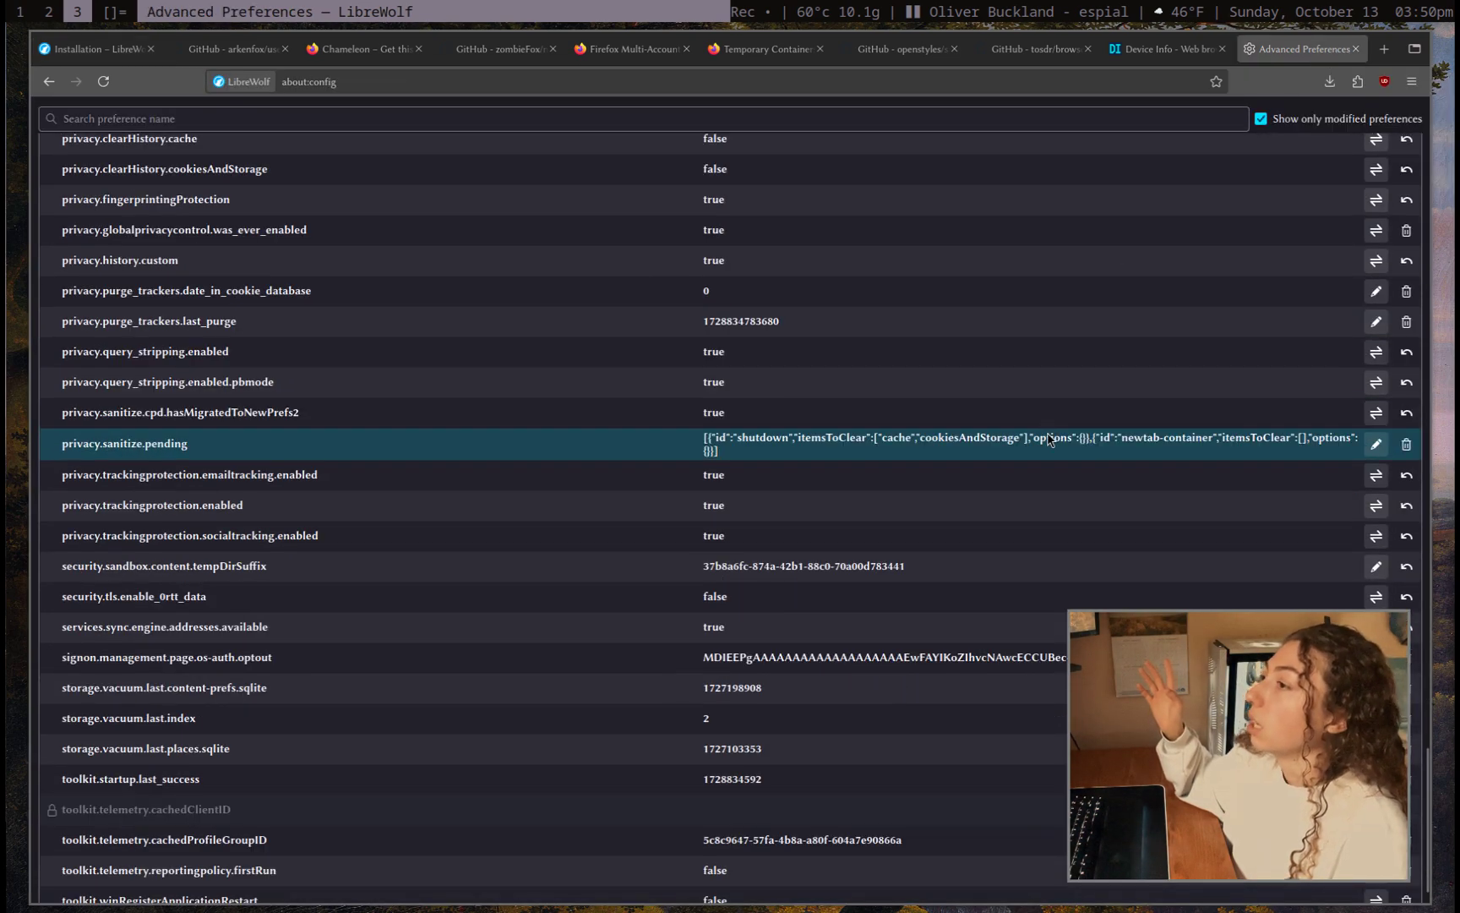
{"action": "scroll", "coordinate": [1085, 463], "scroll_direction": "up", "scroll_amount": 20}
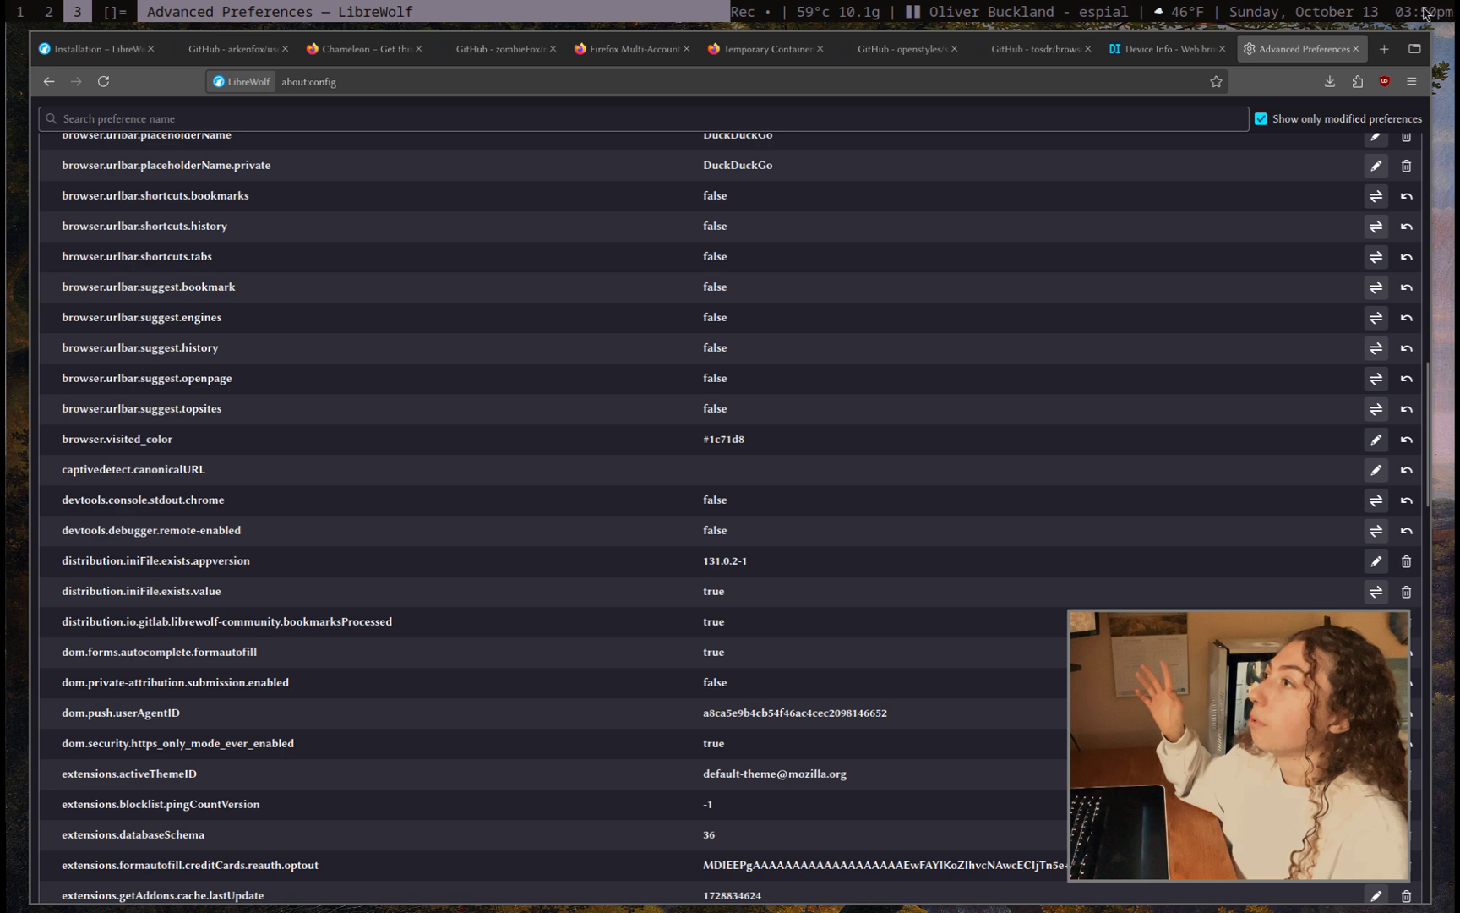
Open Settings from the ☰ menu, scroll through it, and close the Settings tab
{"action": "left_click", "coordinate": [1412, 81]}
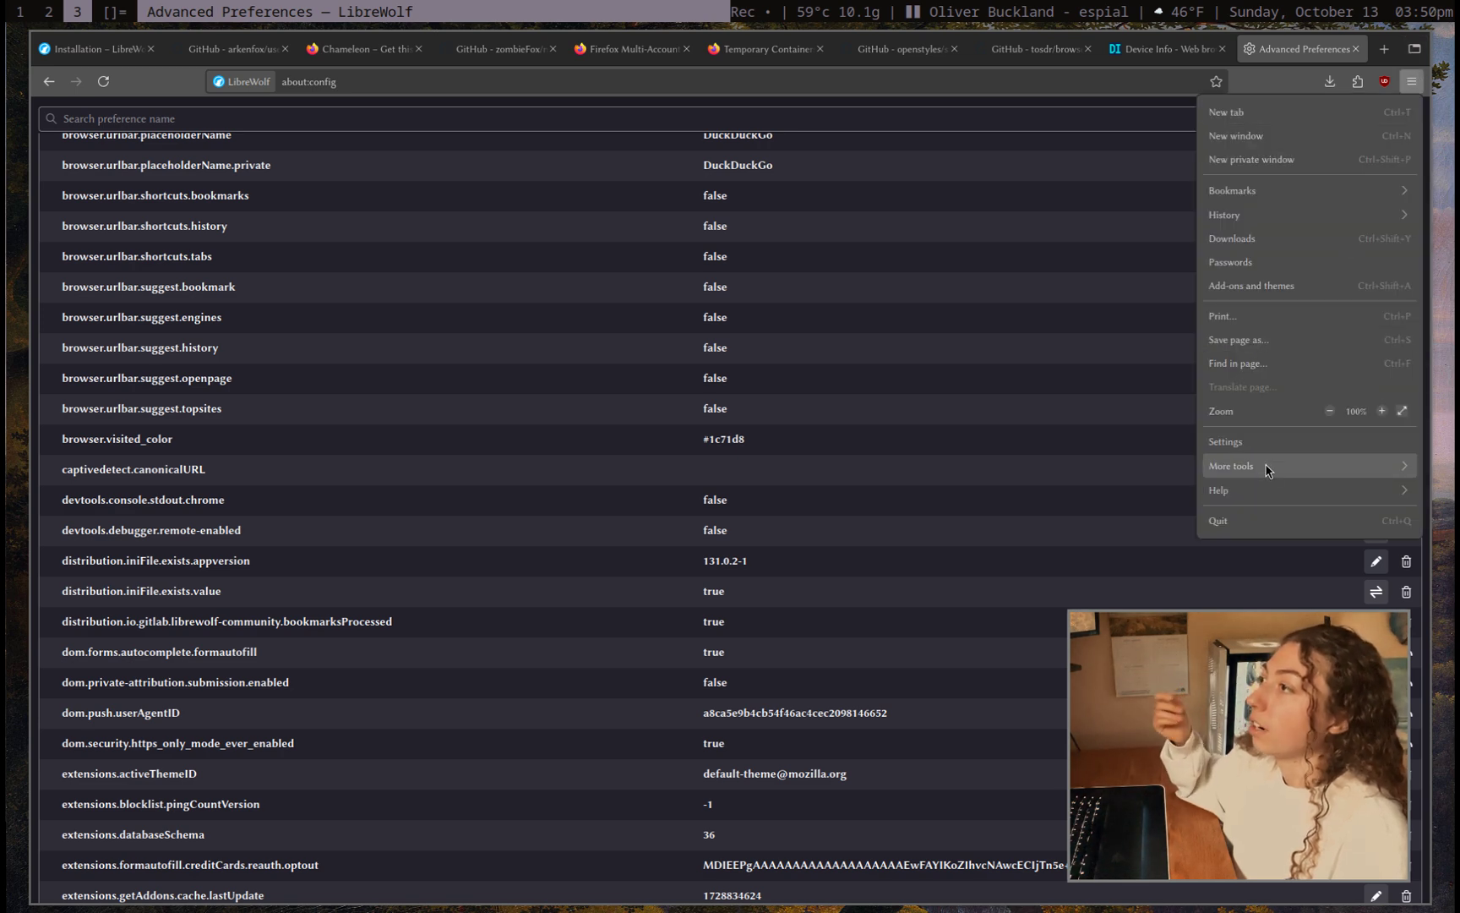
{"action": "left_click", "coordinate": [1231, 441]}
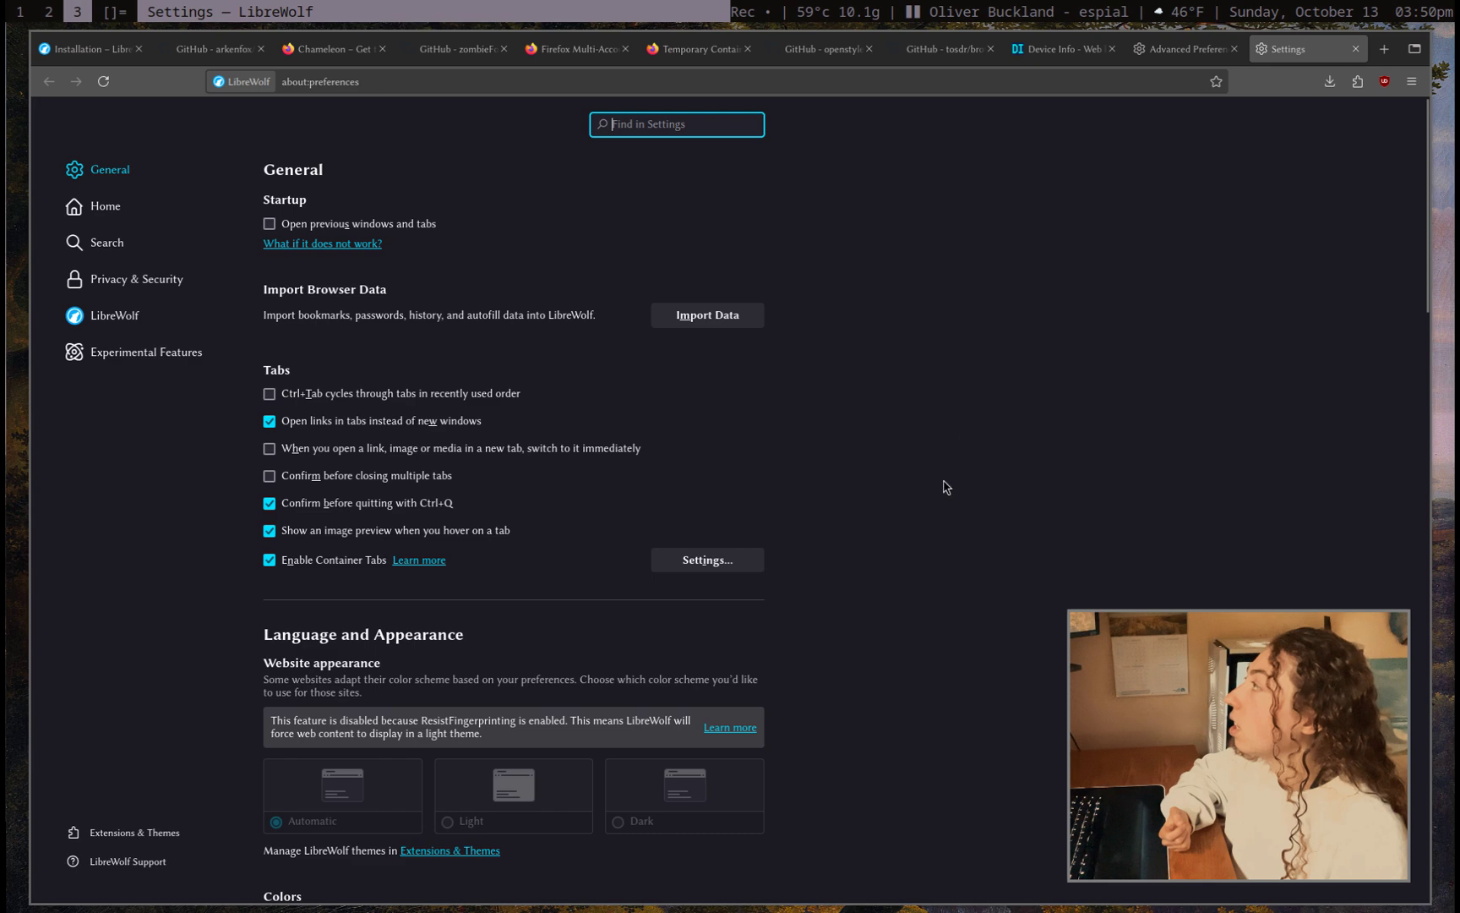
{"action": "scroll", "coordinate": [994, 702], "scroll_direction": "down", "scroll_amount": 2}
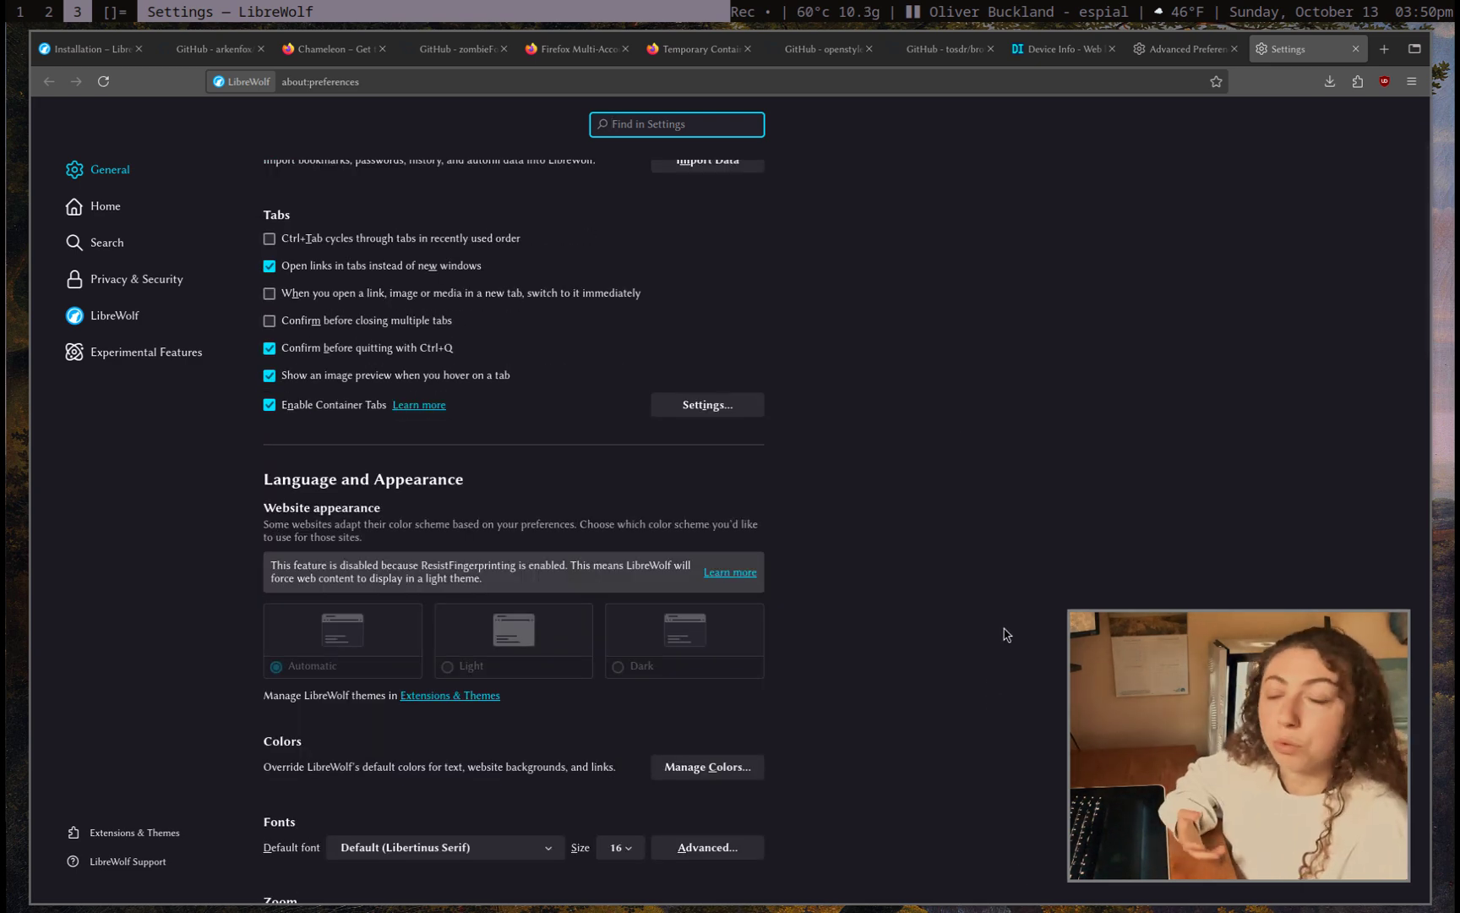
{"action": "scroll", "coordinate": [985, 629], "scroll_direction": "down", "scroll_amount": 7}
{"action": "scroll", "coordinate": [965, 622], "scroll_direction": "down", "scroll_amount": 6}
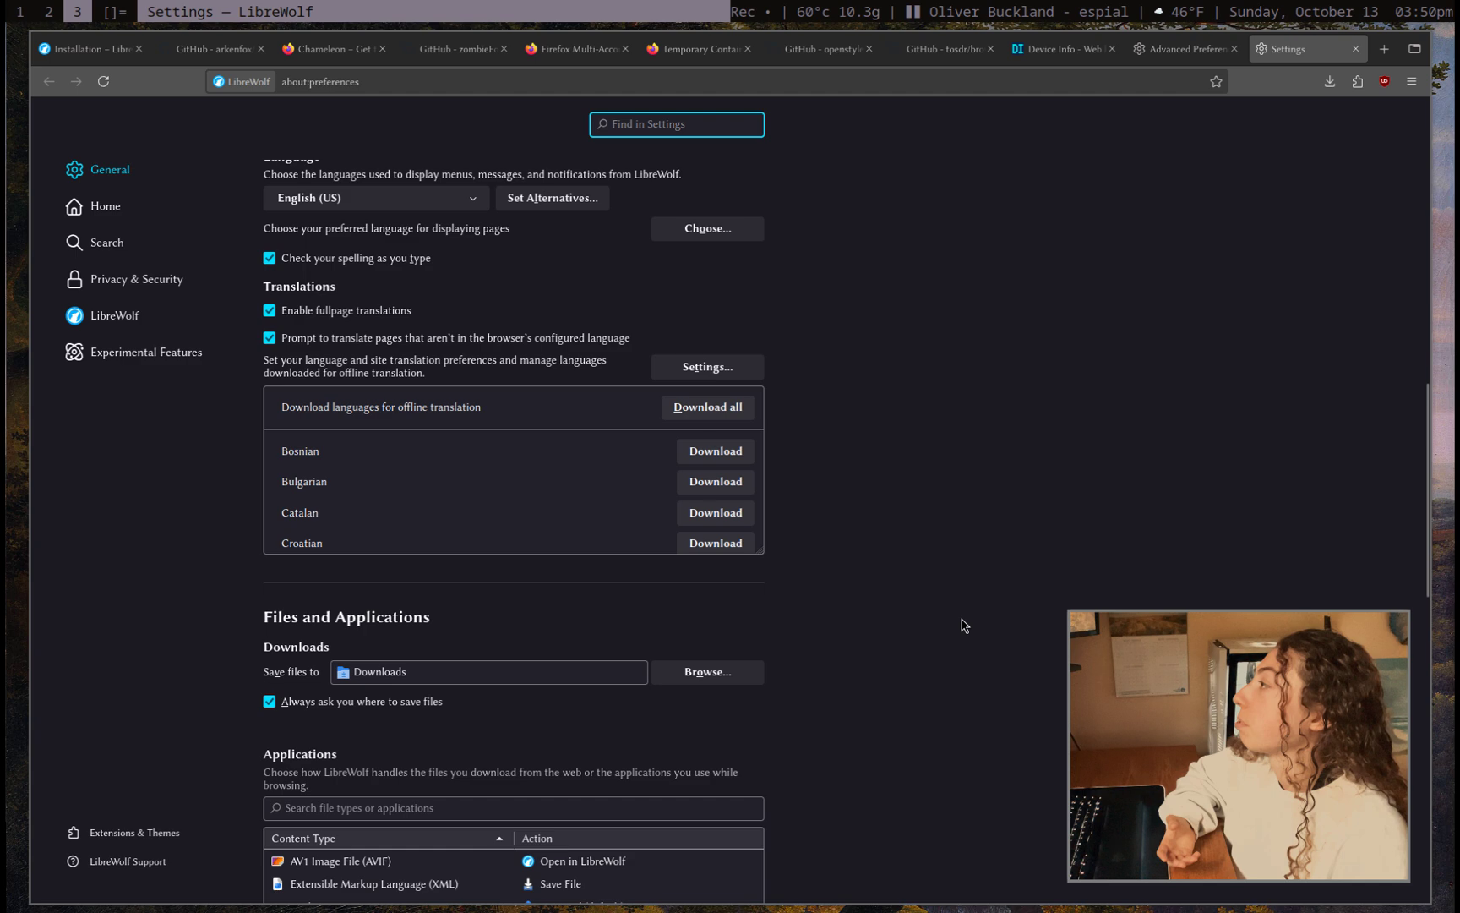
{"action": "scroll", "coordinate": [984, 630], "scroll_direction": "up", "scroll_amount": 13}
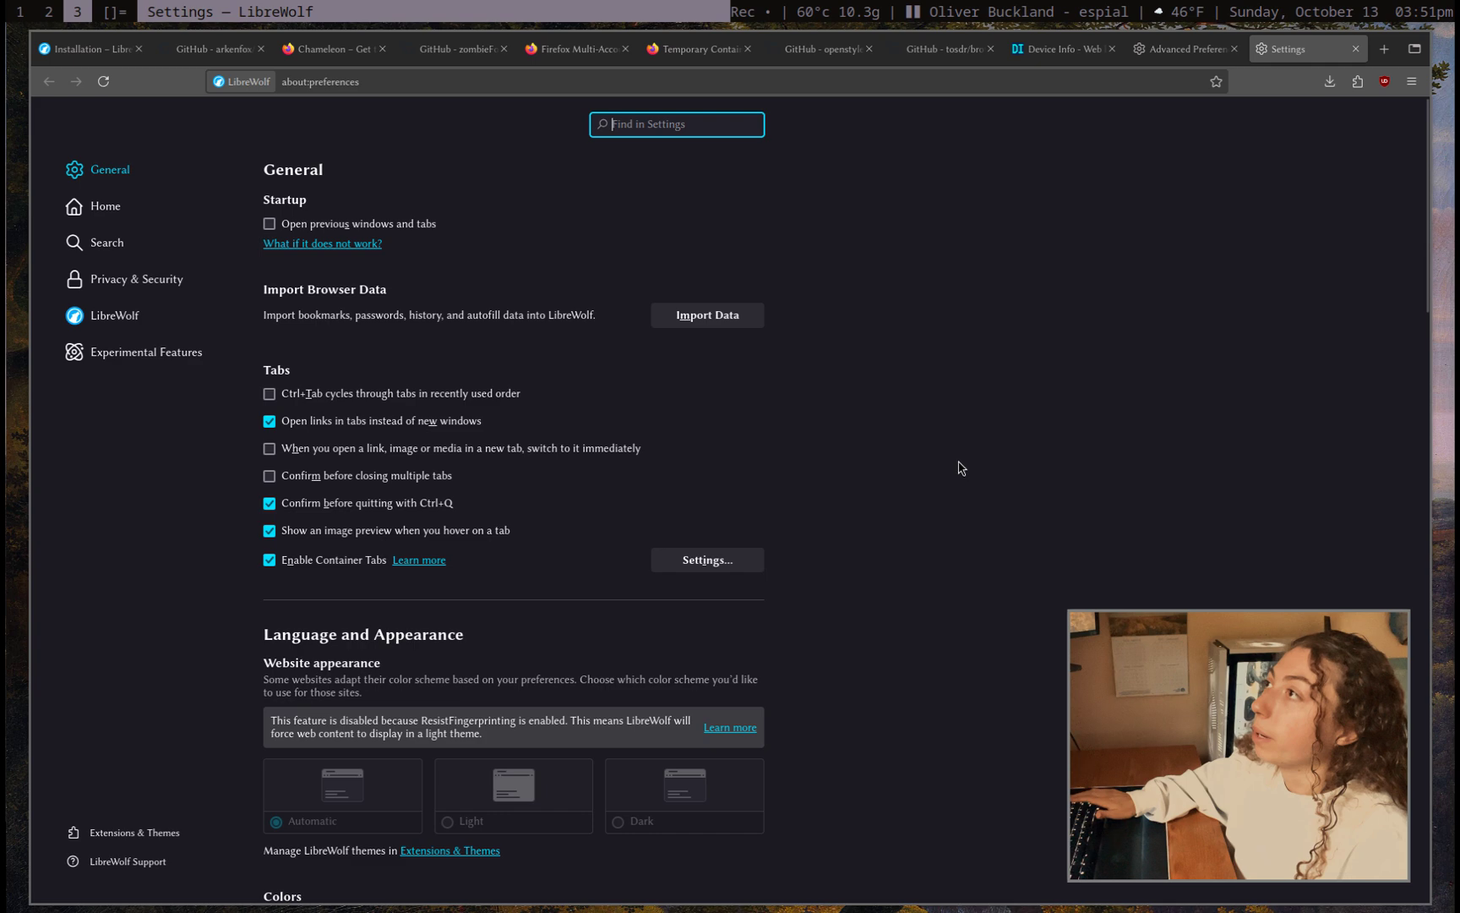
{"action": "key", "text": "ctrl+w"}
{"action": "key", "text": "ctrl+w"}
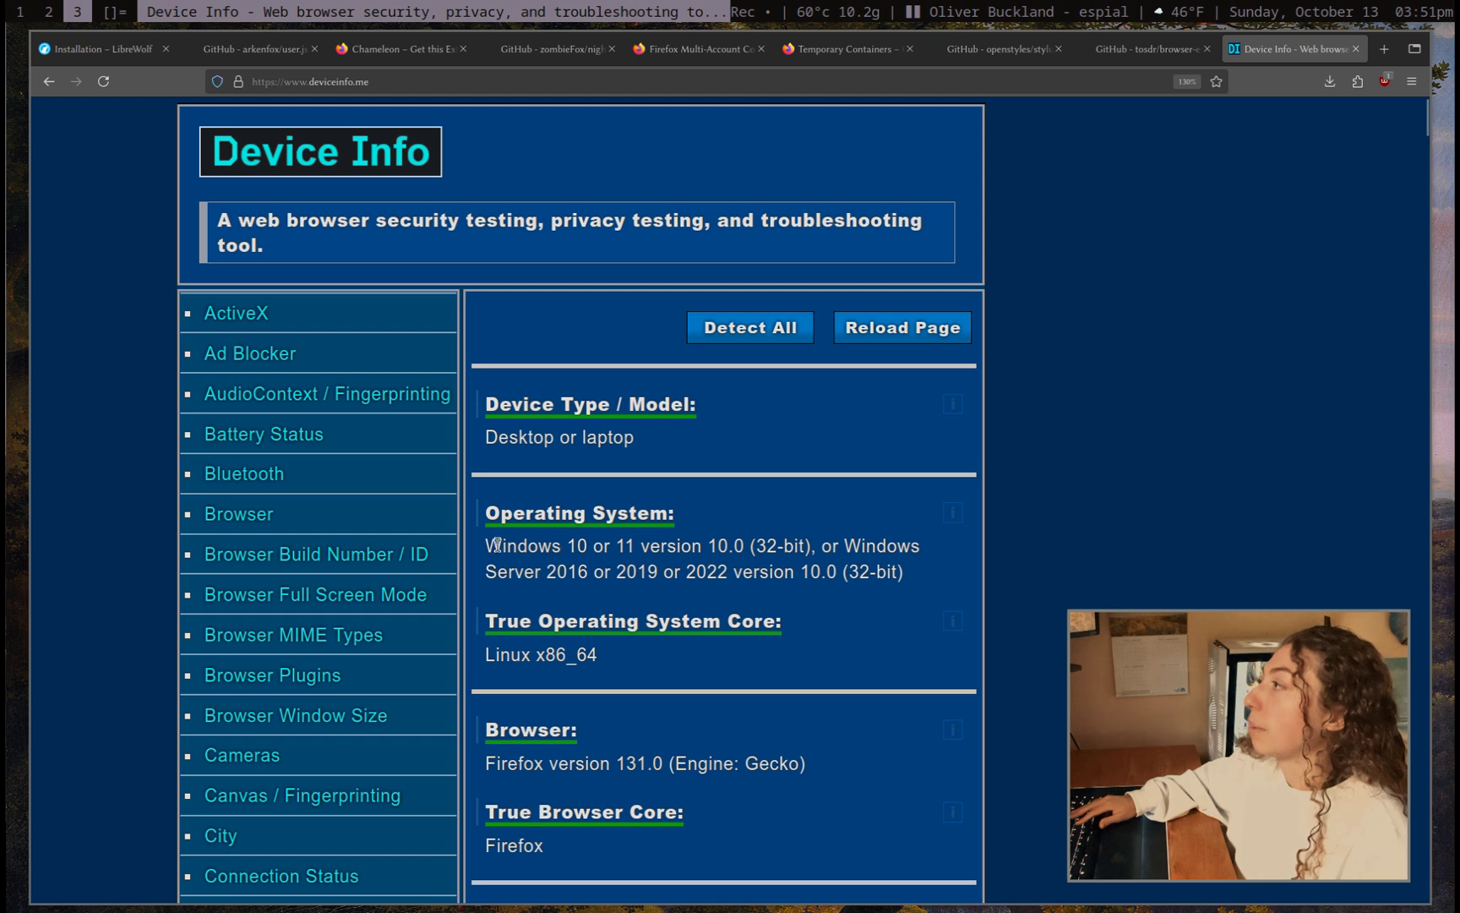
Highlight the reported OS on Device Info, then start adding Chameleon from its add-on page
{"action": "left_click_drag", "start_coordinate": [489, 547], "coordinate": [911, 572]}
{"action": "left_click", "coordinate": [965, 557]}
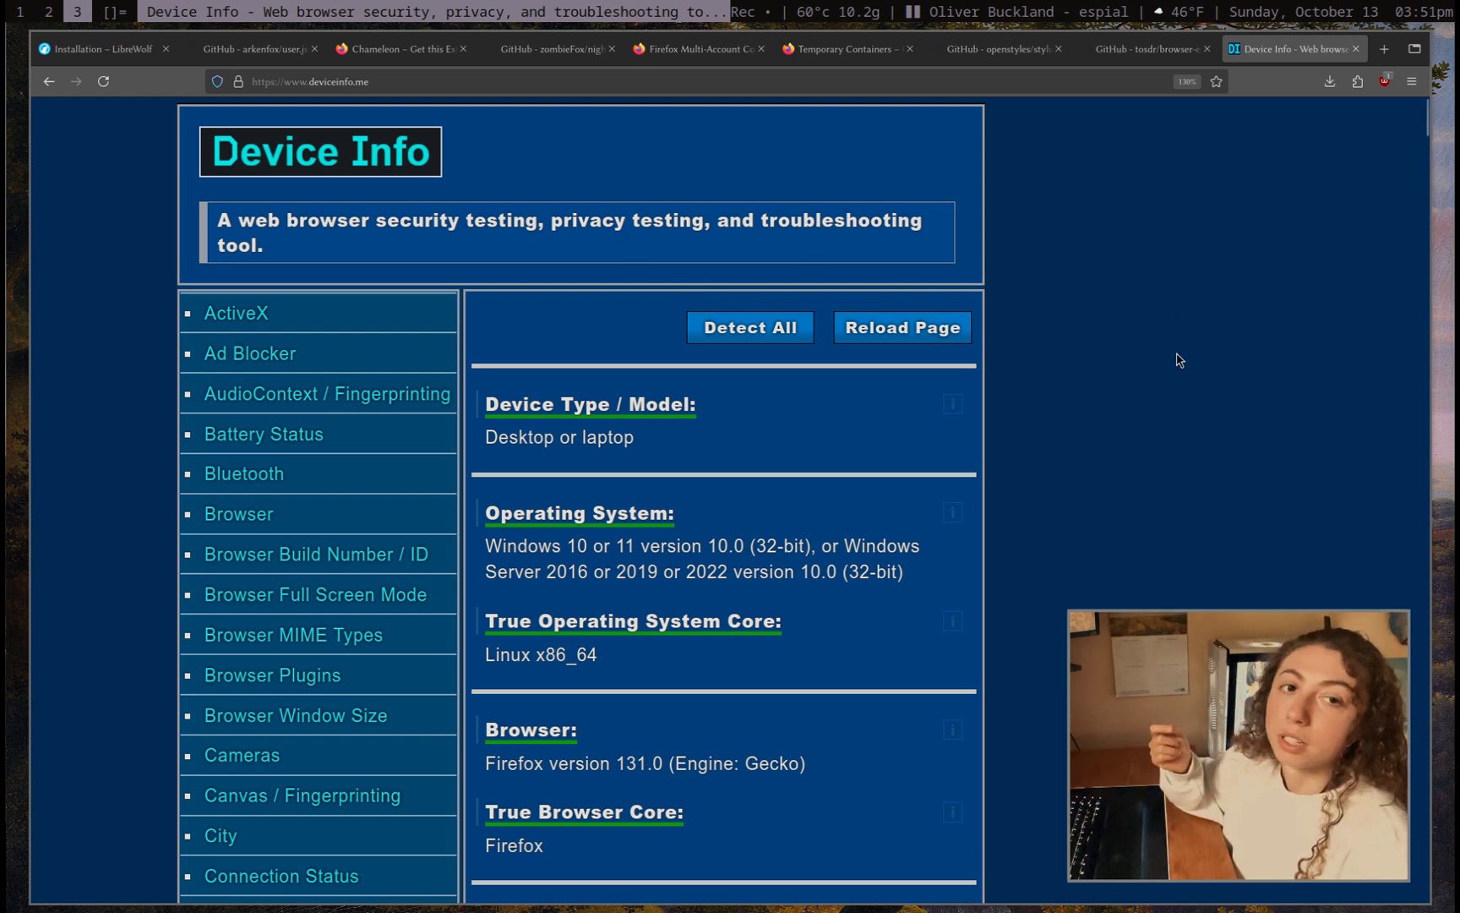
{"action": "left_click", "coordinate": [372, 52]}
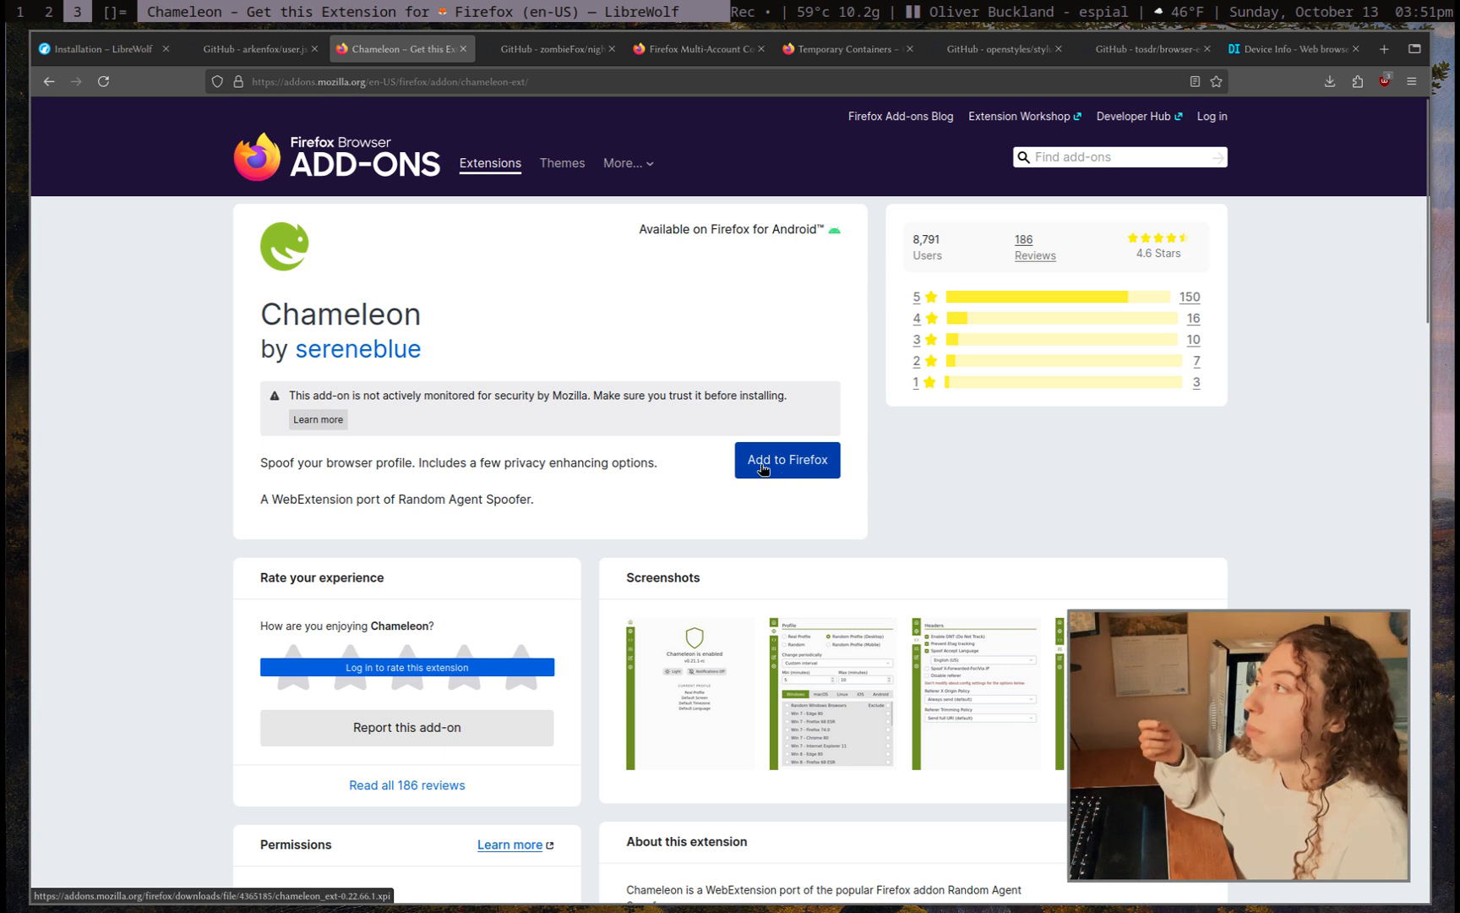
{"action": "left_click", "coordinate": [759, 464]}
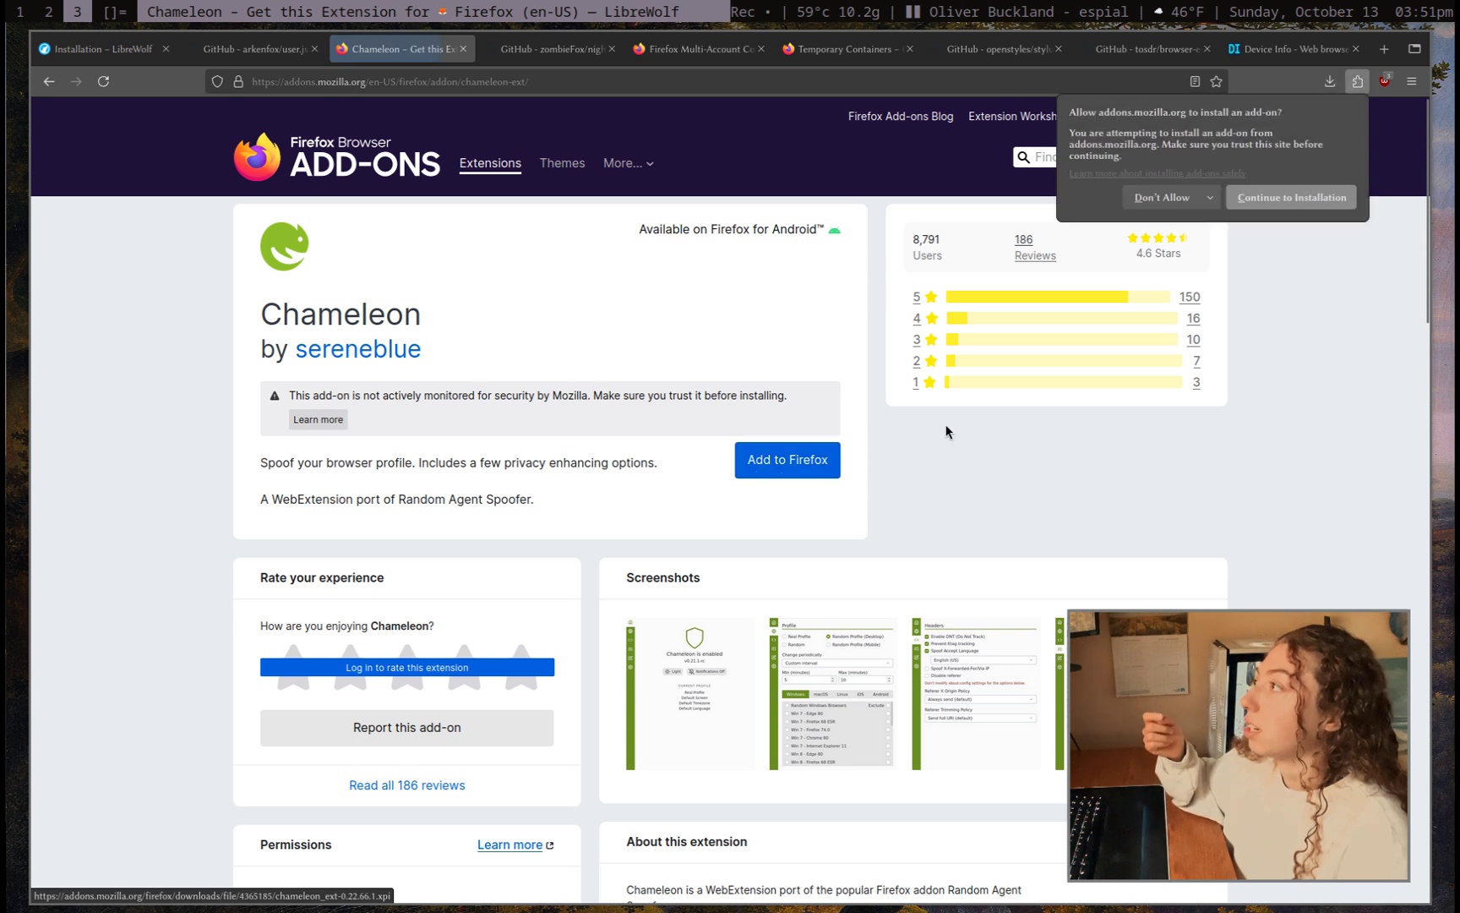
Confirm the Chameleon installation and its permissions, dismissing the added notice
{"action": "left_click", "coordinate": [1300, 199]}
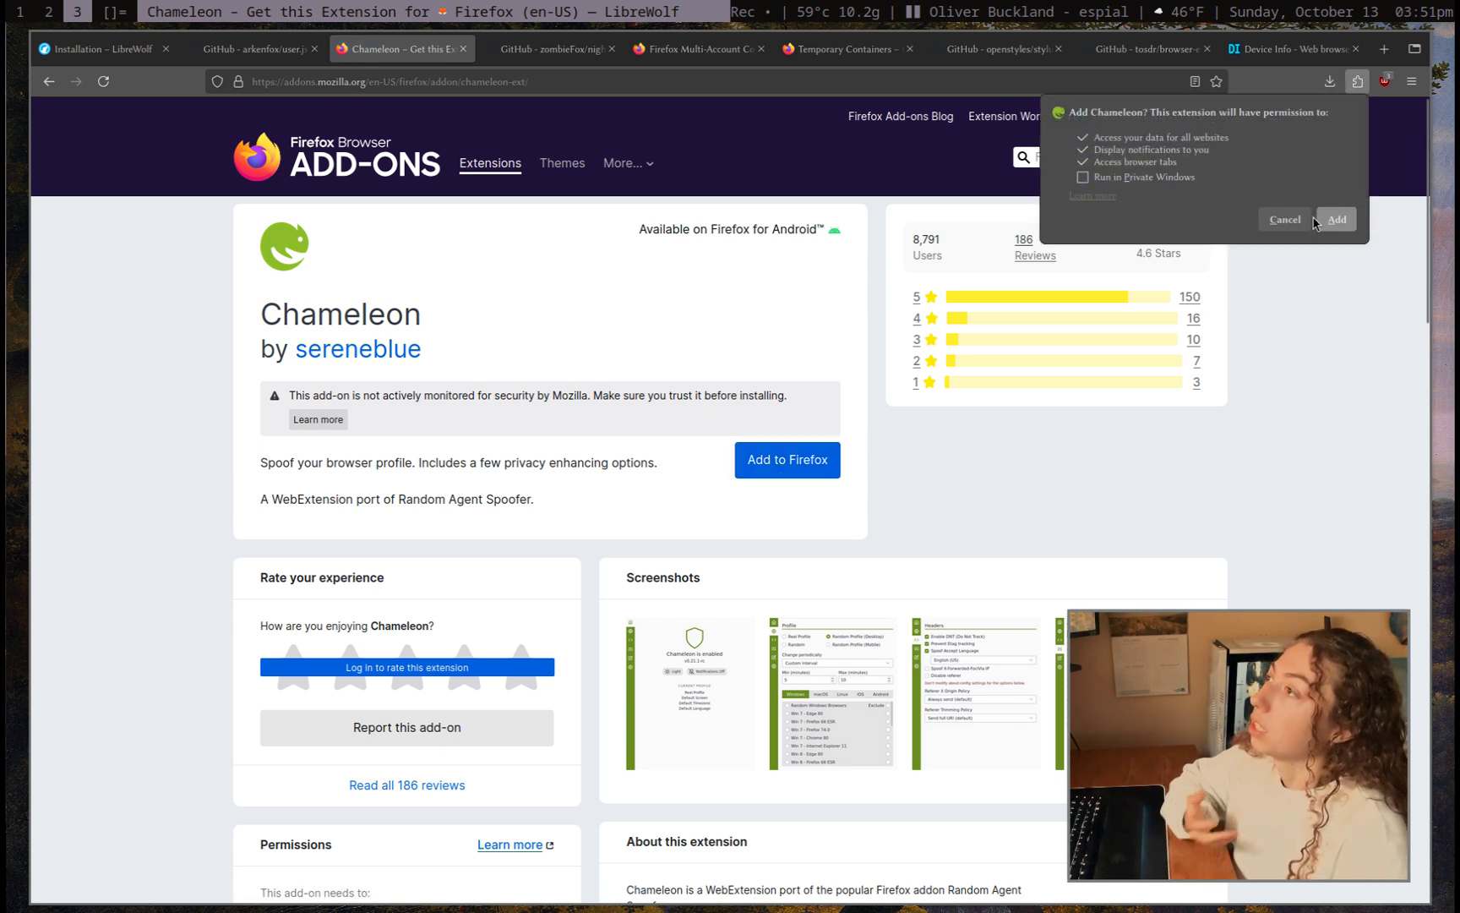
{"action": "left_click", "coordinate": [1334, 222]}
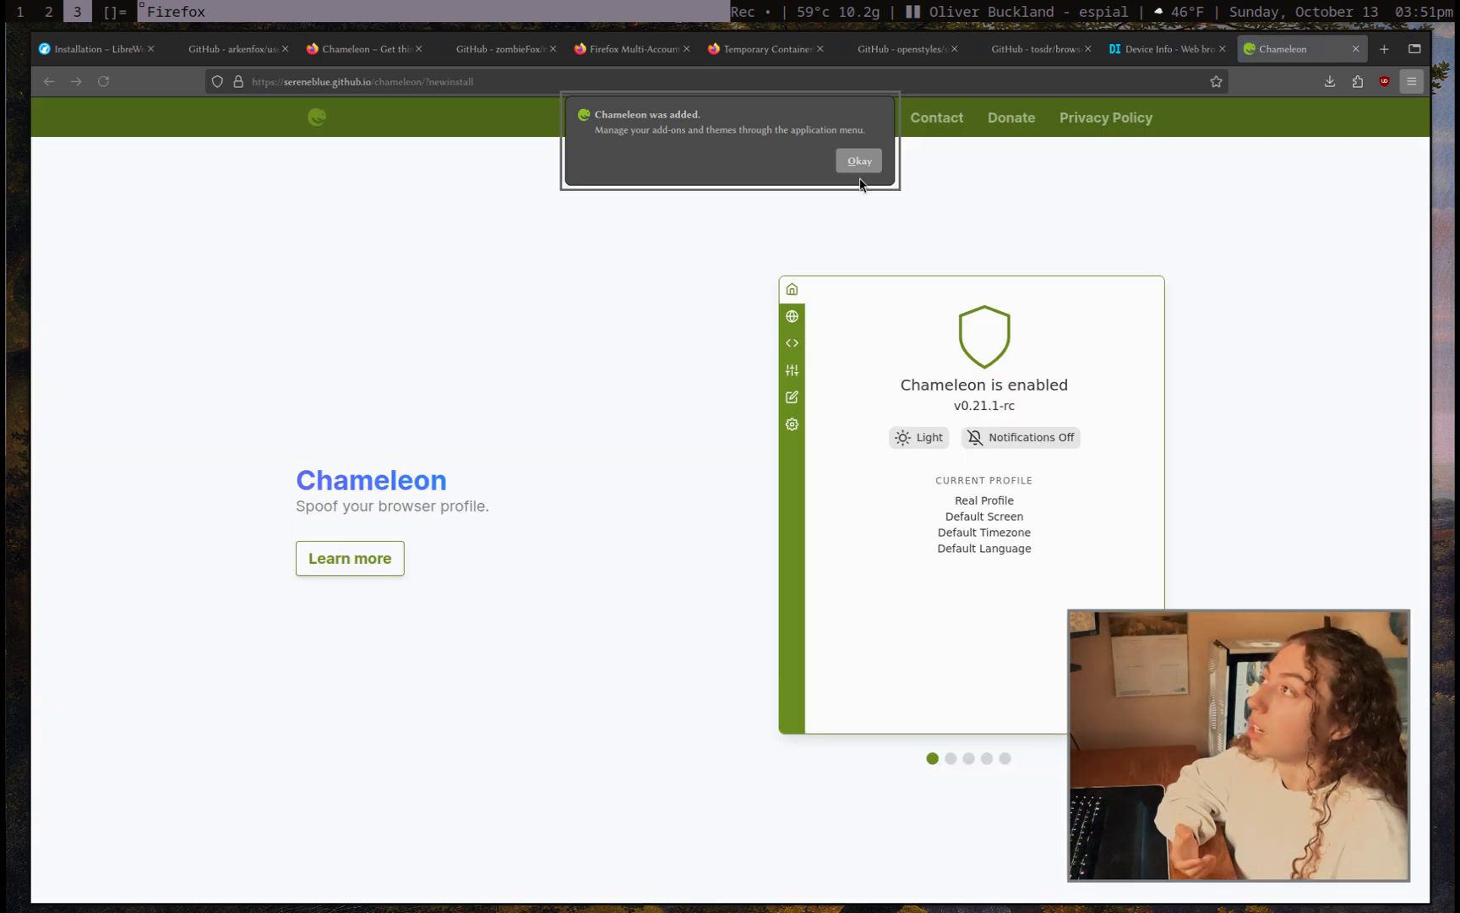
{"action": "left_click", "coordinate": [861, 162]}
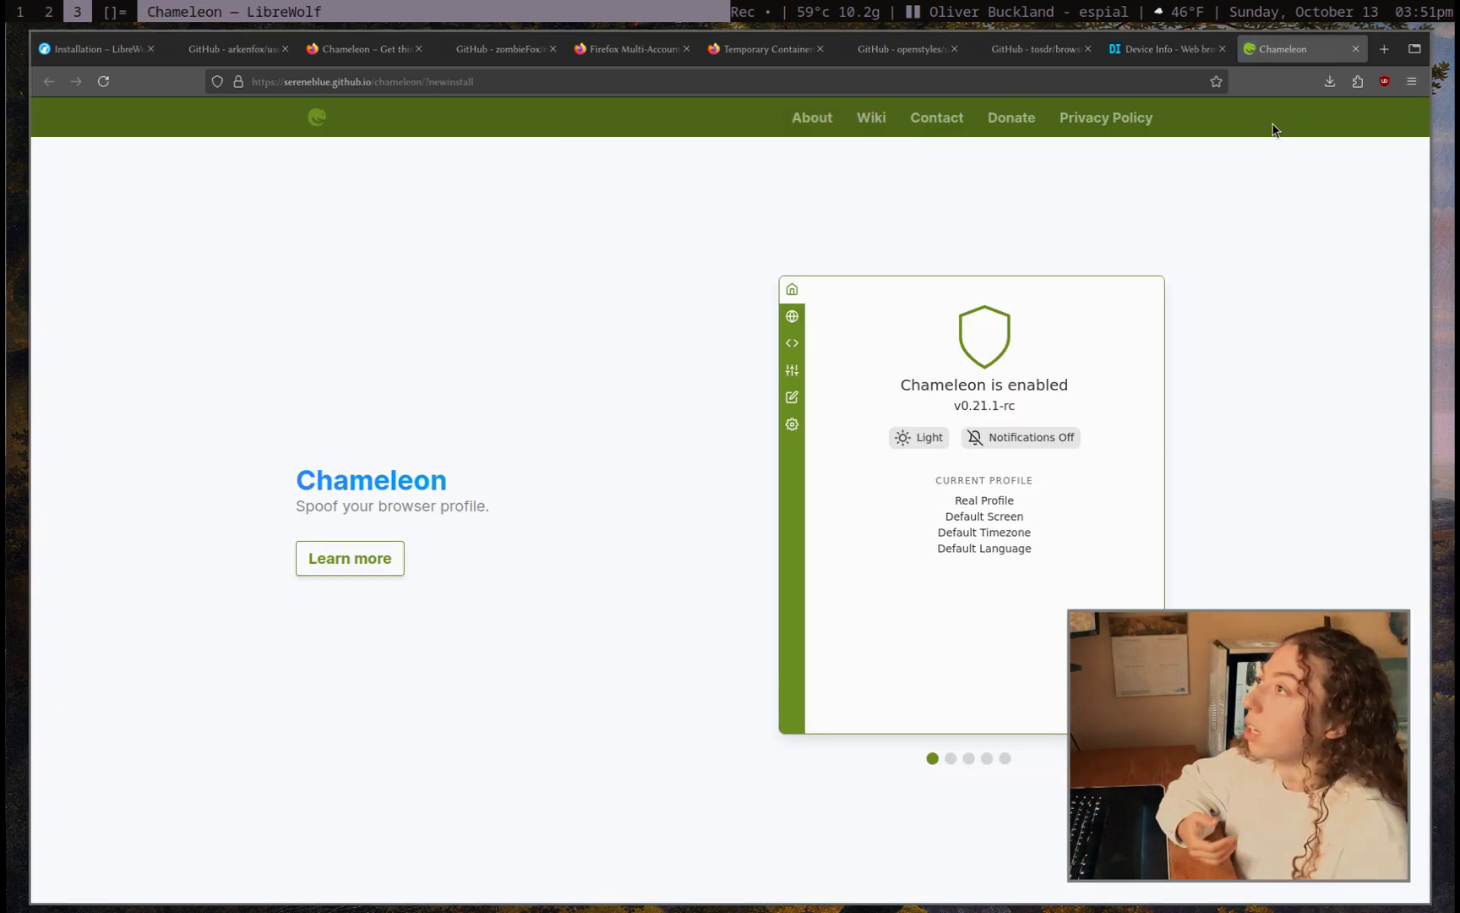
{"action": "left_click", "coordinate": [1358, 81]}
{"action": "left_click", "coordinate": [1169, 165]}
{"action": "left_click", "coordinate": [1060, 134]}
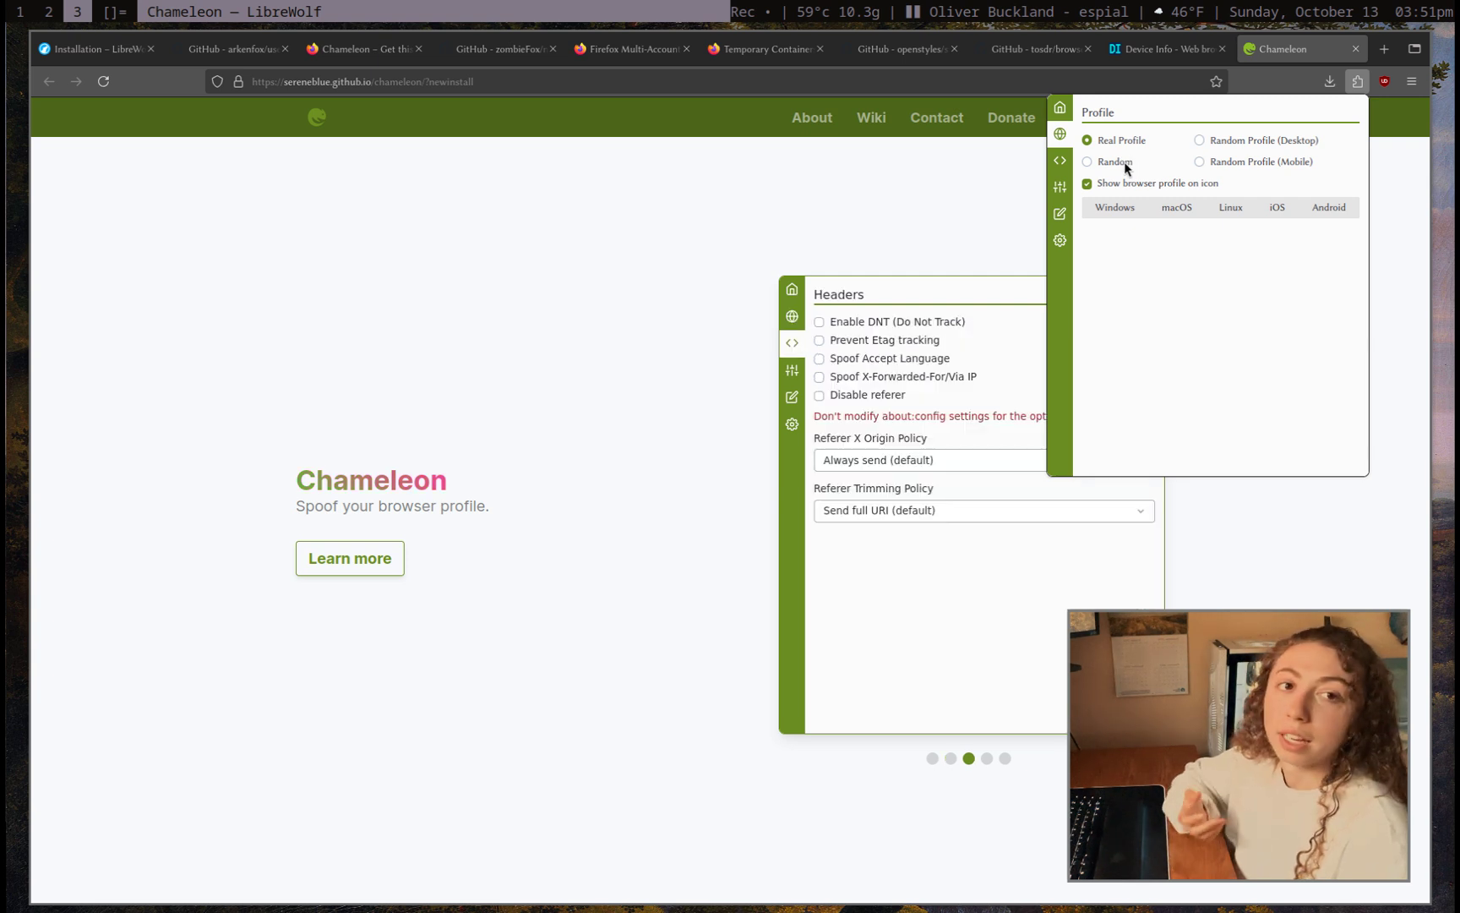
{"action": "left_click", "coordinate": [1118, 160]}
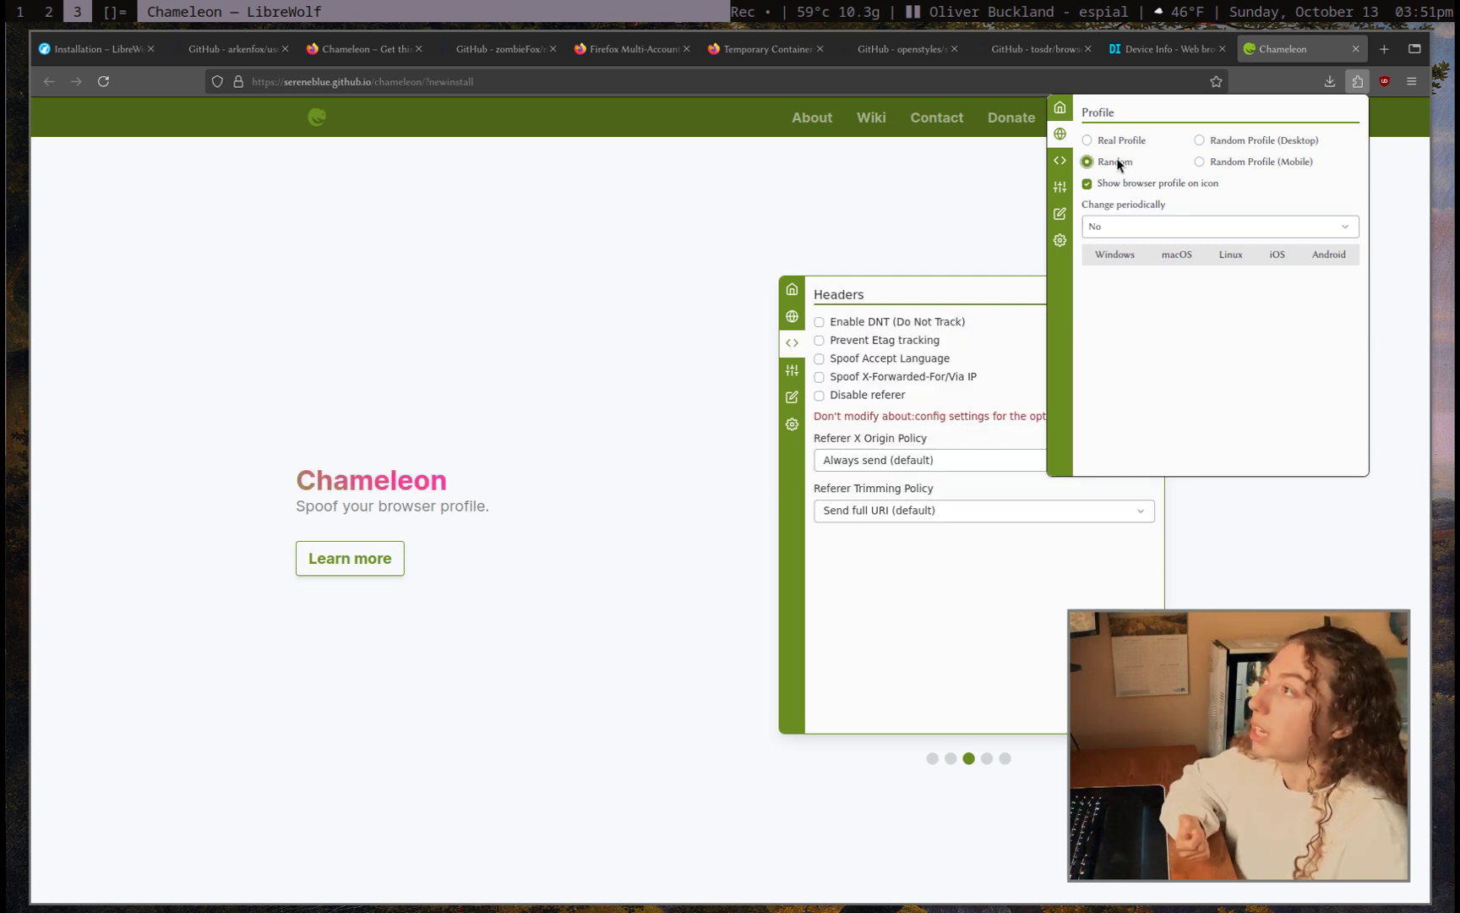
{"action": "left_click", "coordinate": [1149, 229]}
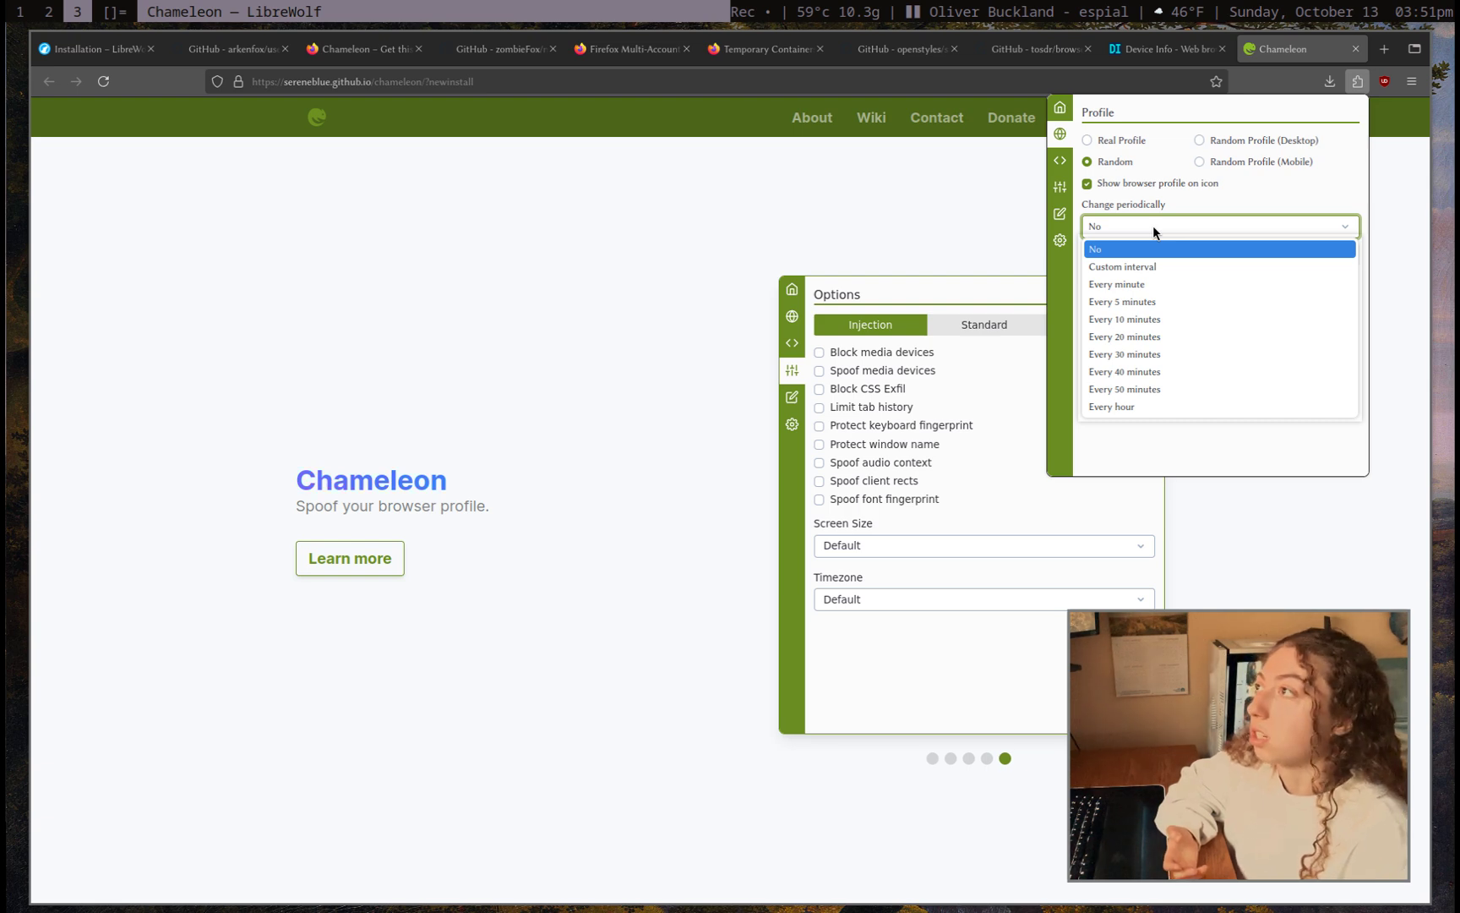
{"action": "left_click", "coordinate": [1148, 231]}
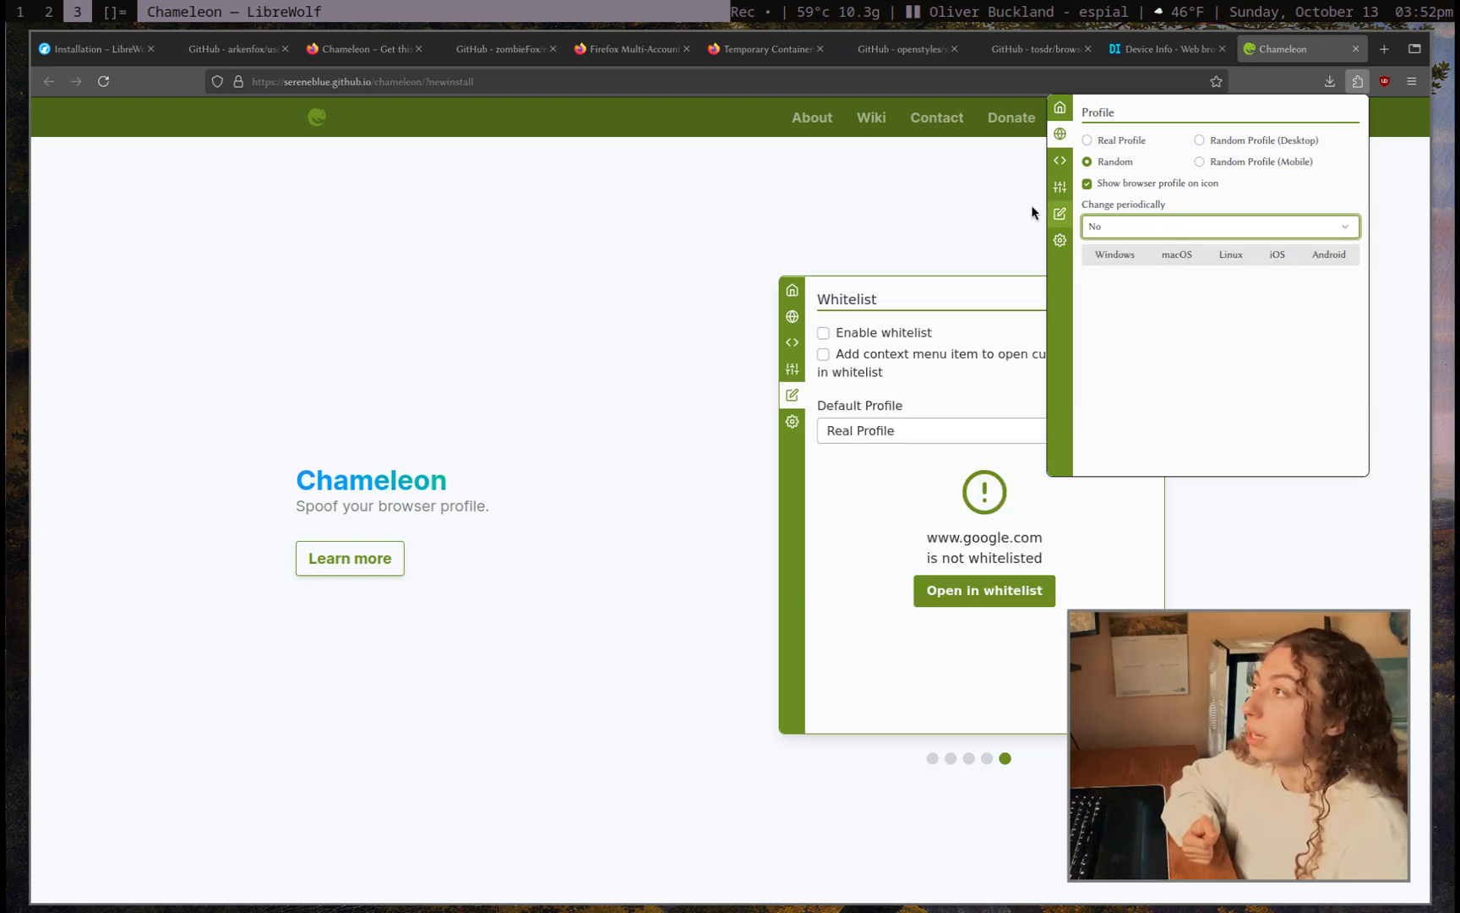
{"action": "left_click", "coordinate": [1162, 49]}
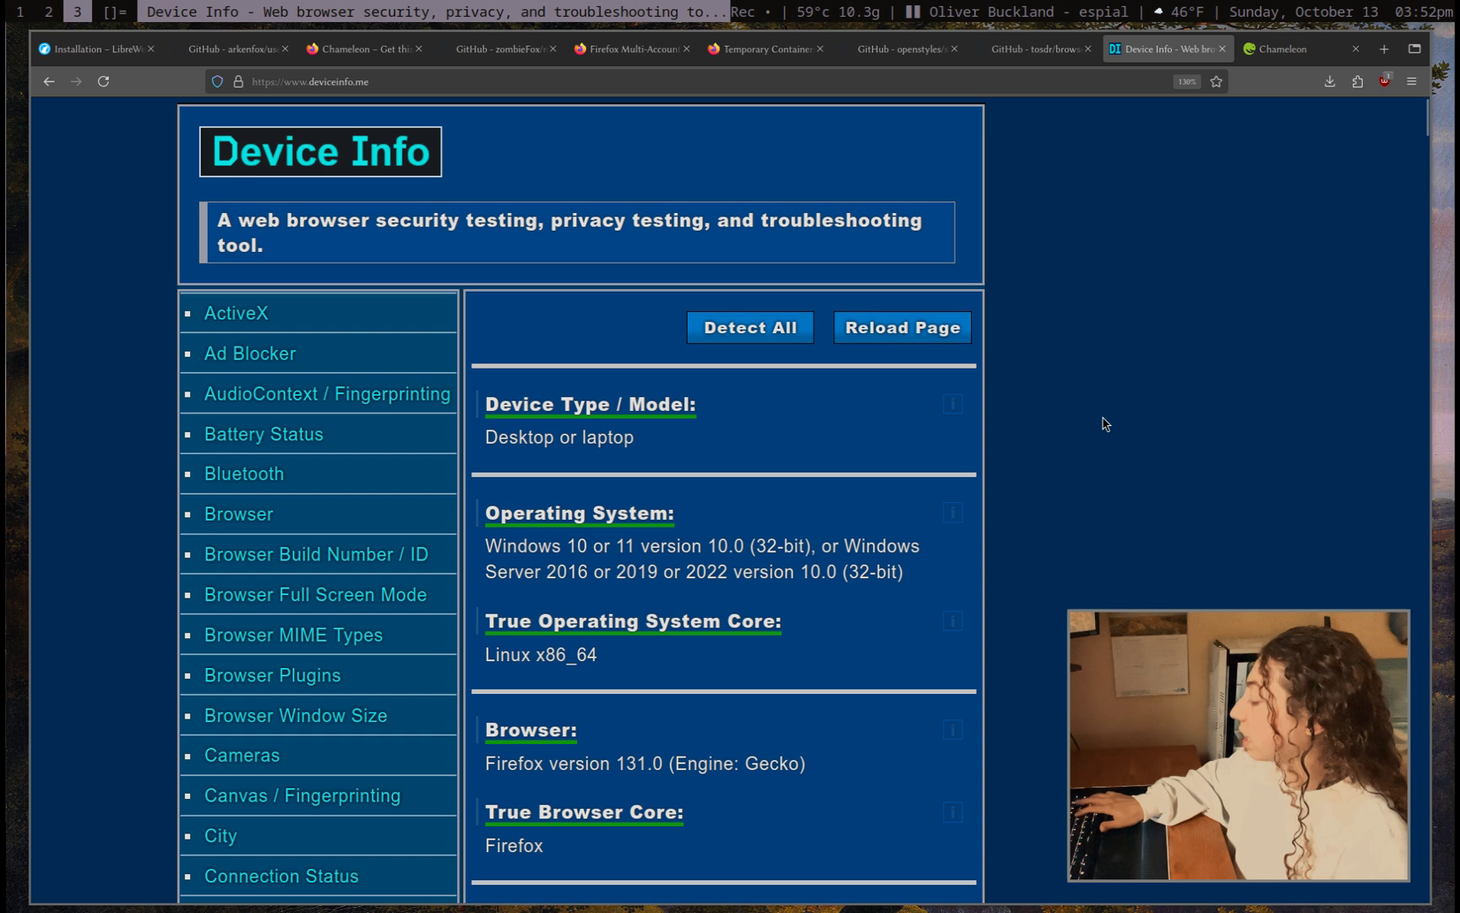
Reload Device Info to confirm spoofed macOS 10.15 and Firefox 115.0, then check Chameleon's page
{"action": "key", "text": "F5"}
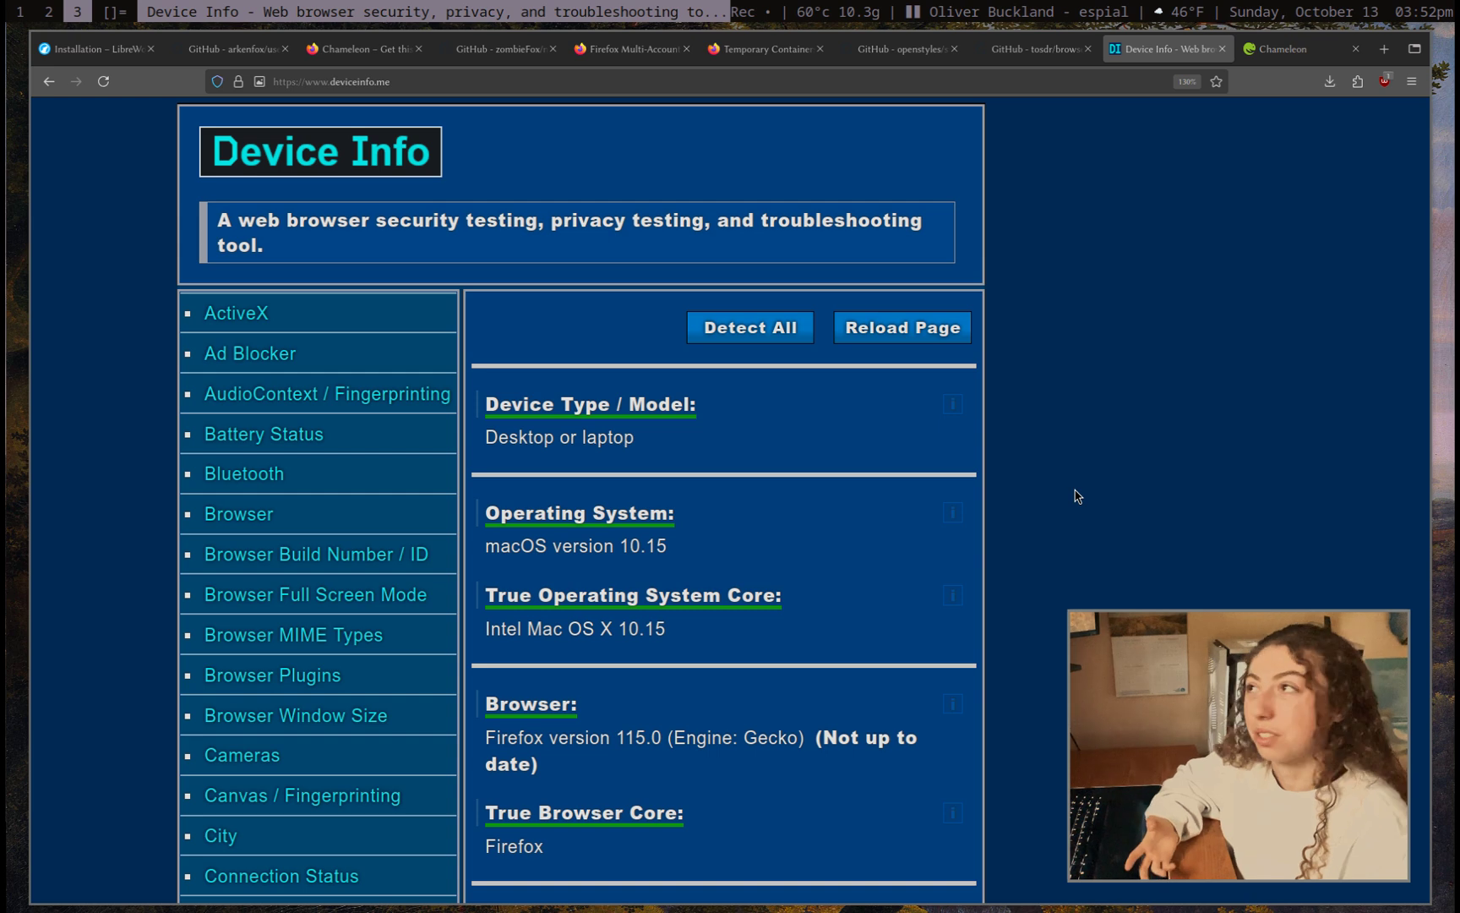
{"action": "left_click", "coordinate": [1284, 51]}
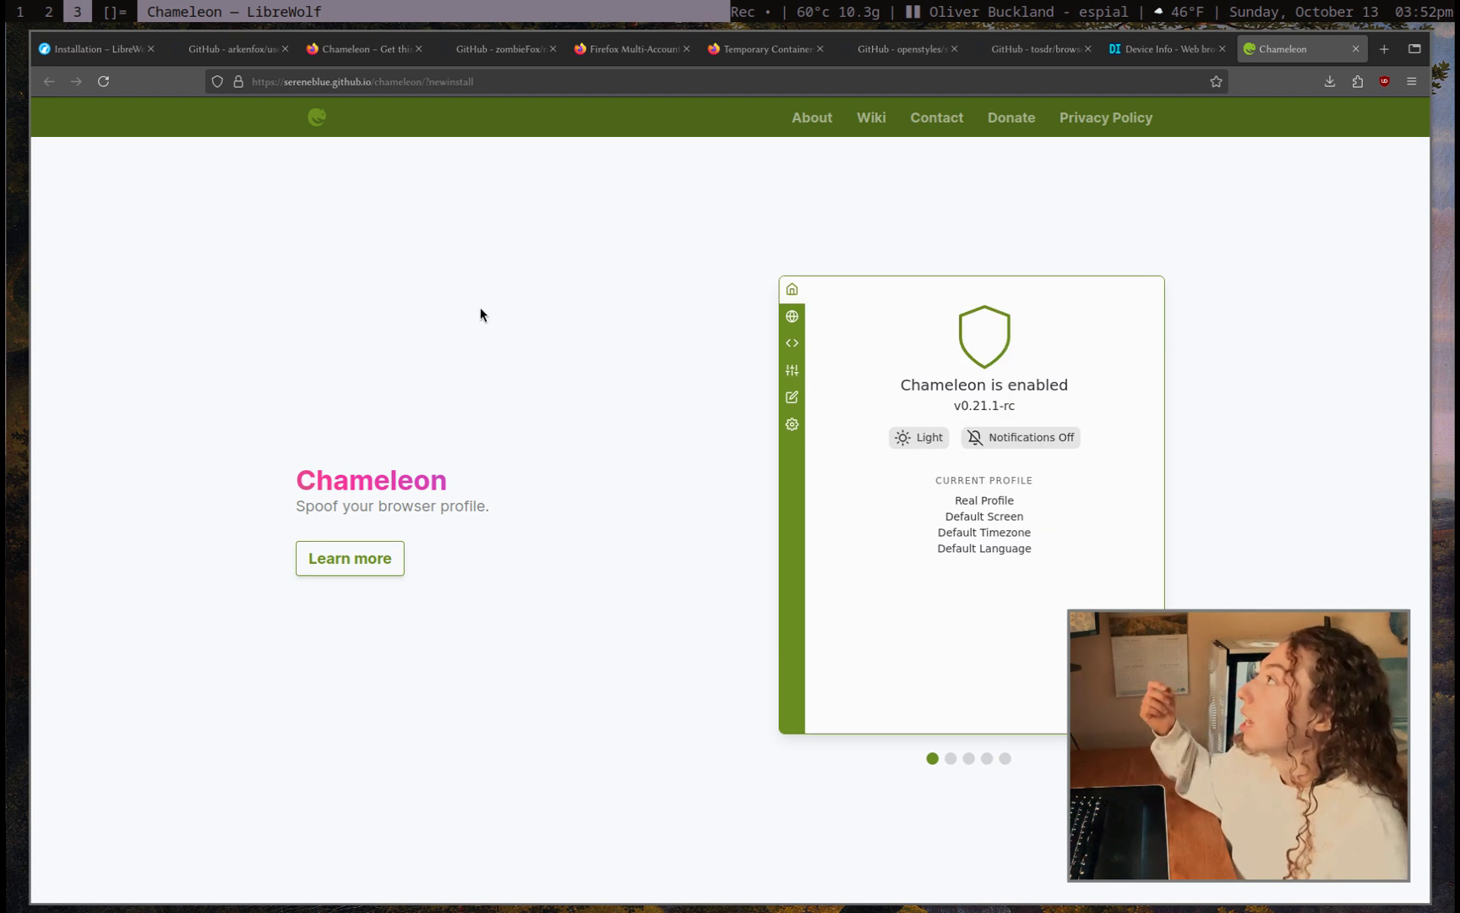
{"action": "left_click", "coordinate": [1383, 51]}
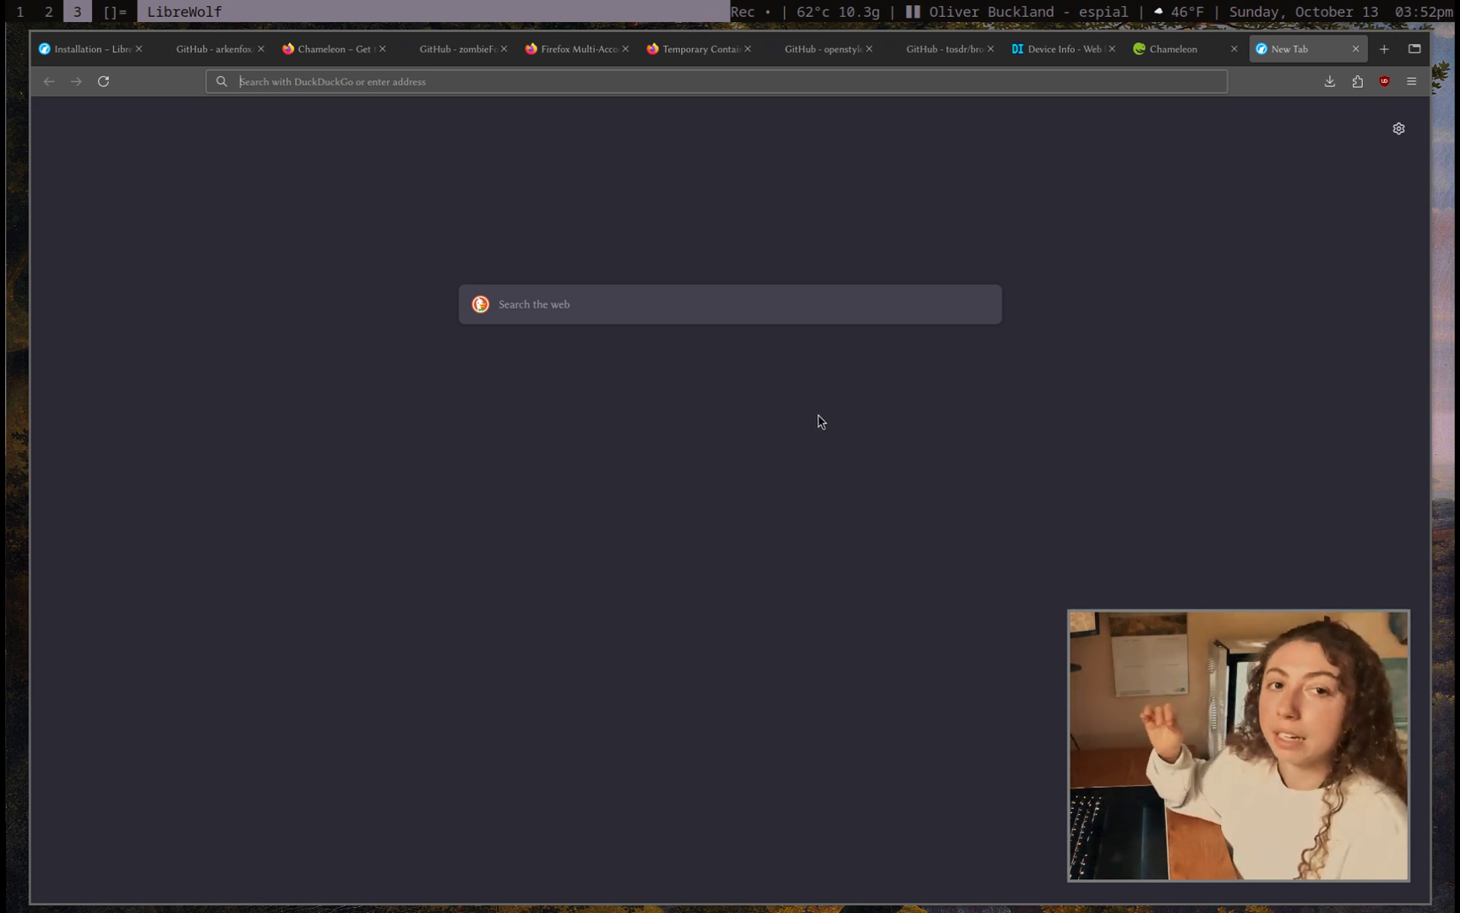
Go to the nightTab GitHub README and scroll to its Screenshots section
{"action": "left_click", "coordinate": [462, 51]}
{"action": "scroll", "coordinate": [221, 469], "scroll_direction": "down", "scroll_amount": 20}
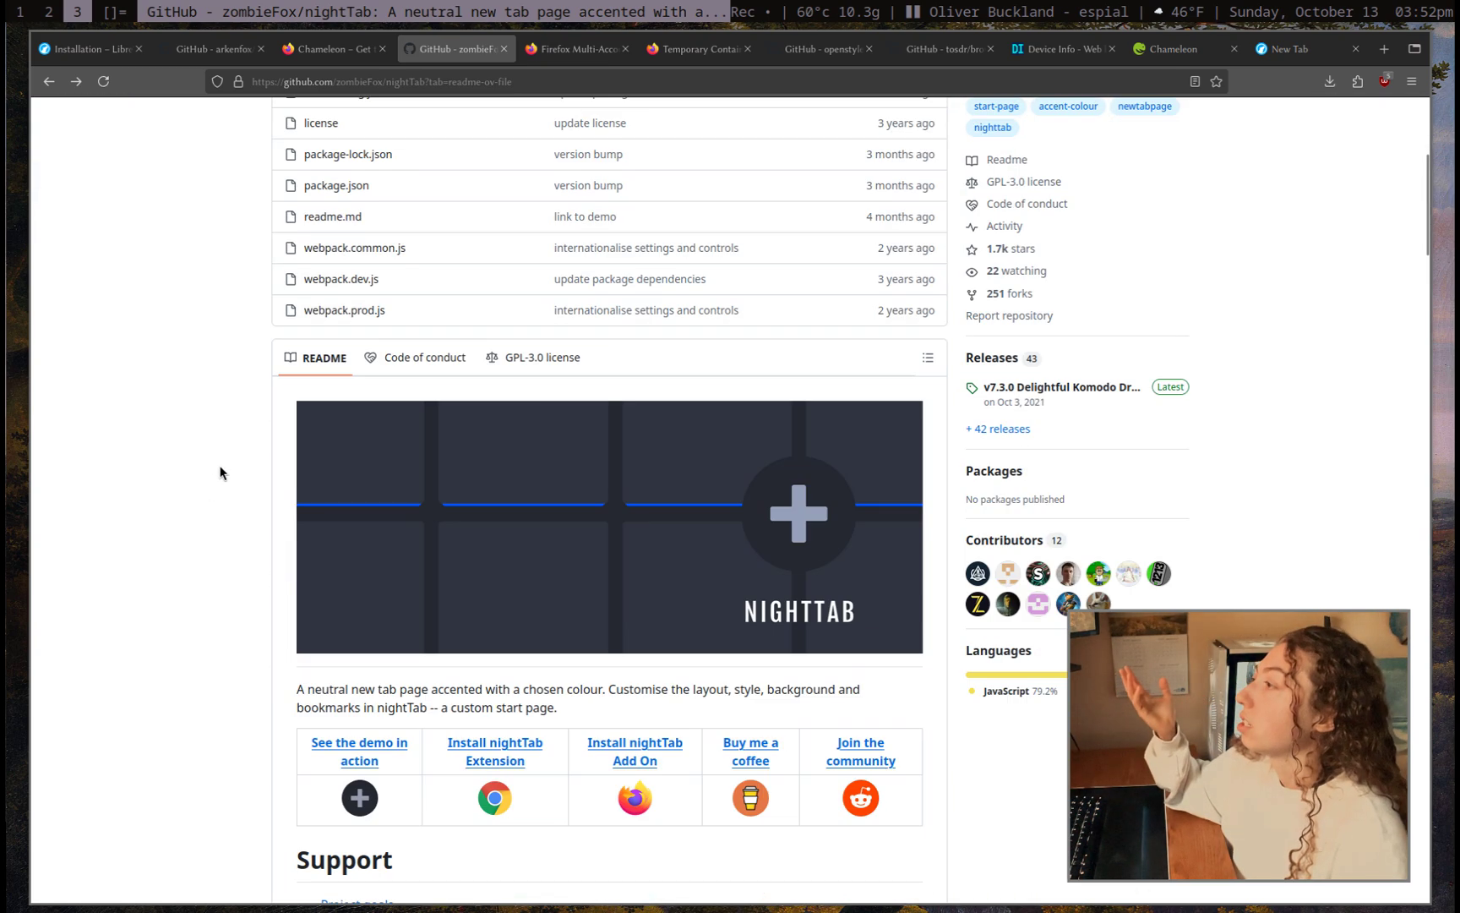
{"action": "scroll", "coordinate": [179, 476], "scroll_direction": "down", "scroll_amount": 2}
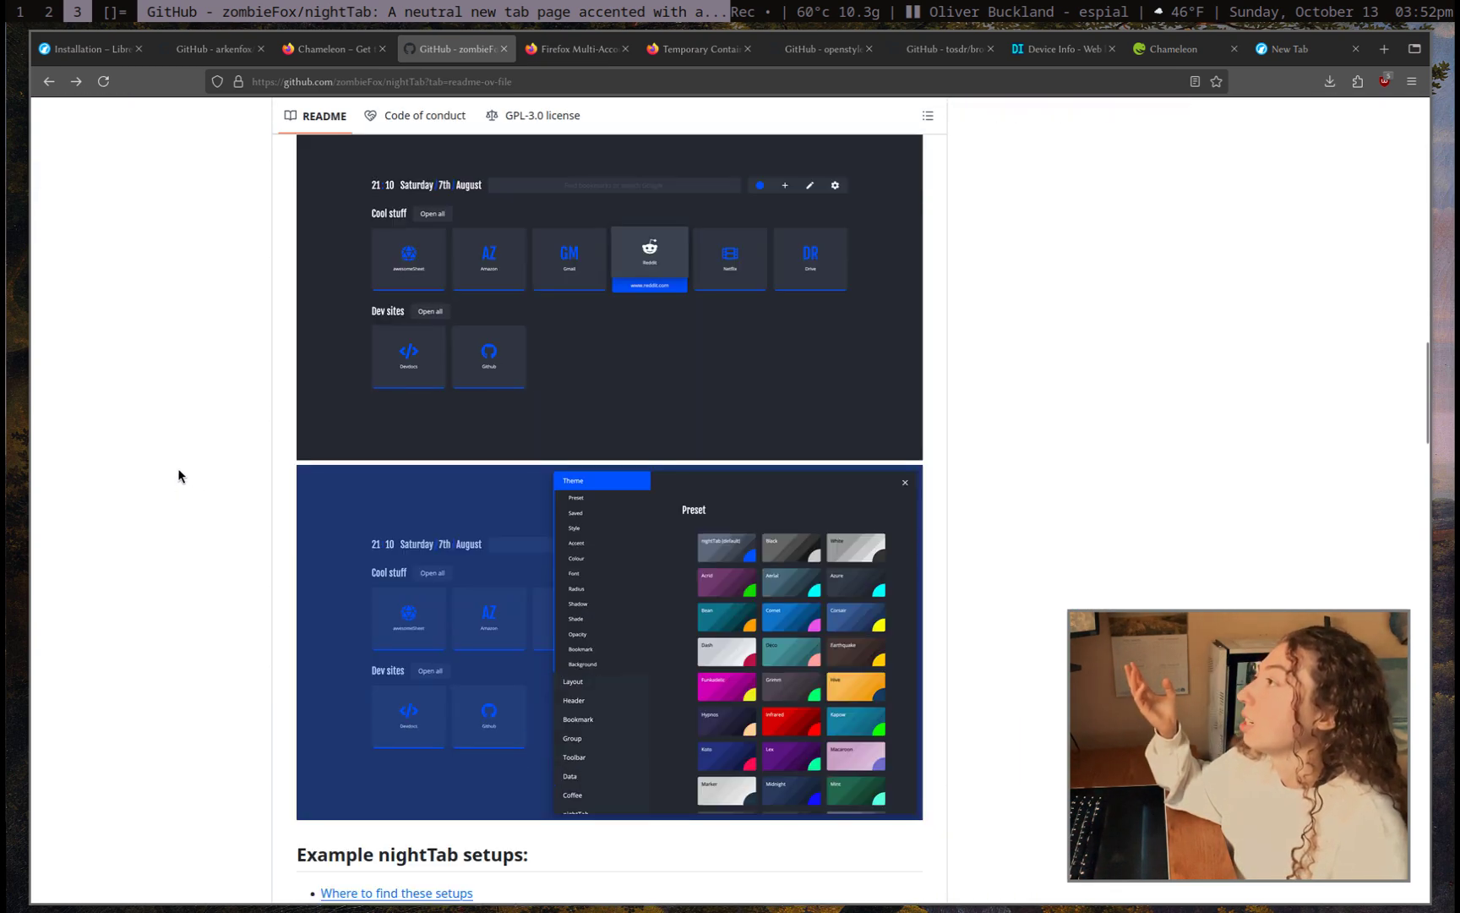
{"action": "scroll", "coordinate": [199, 482], "scroll_direction": "up", "scroll_amount": 2}
{"action": "scroll", "coordinate": [194, 485], "scroll_direction": "down", "scroll_amount": 2}
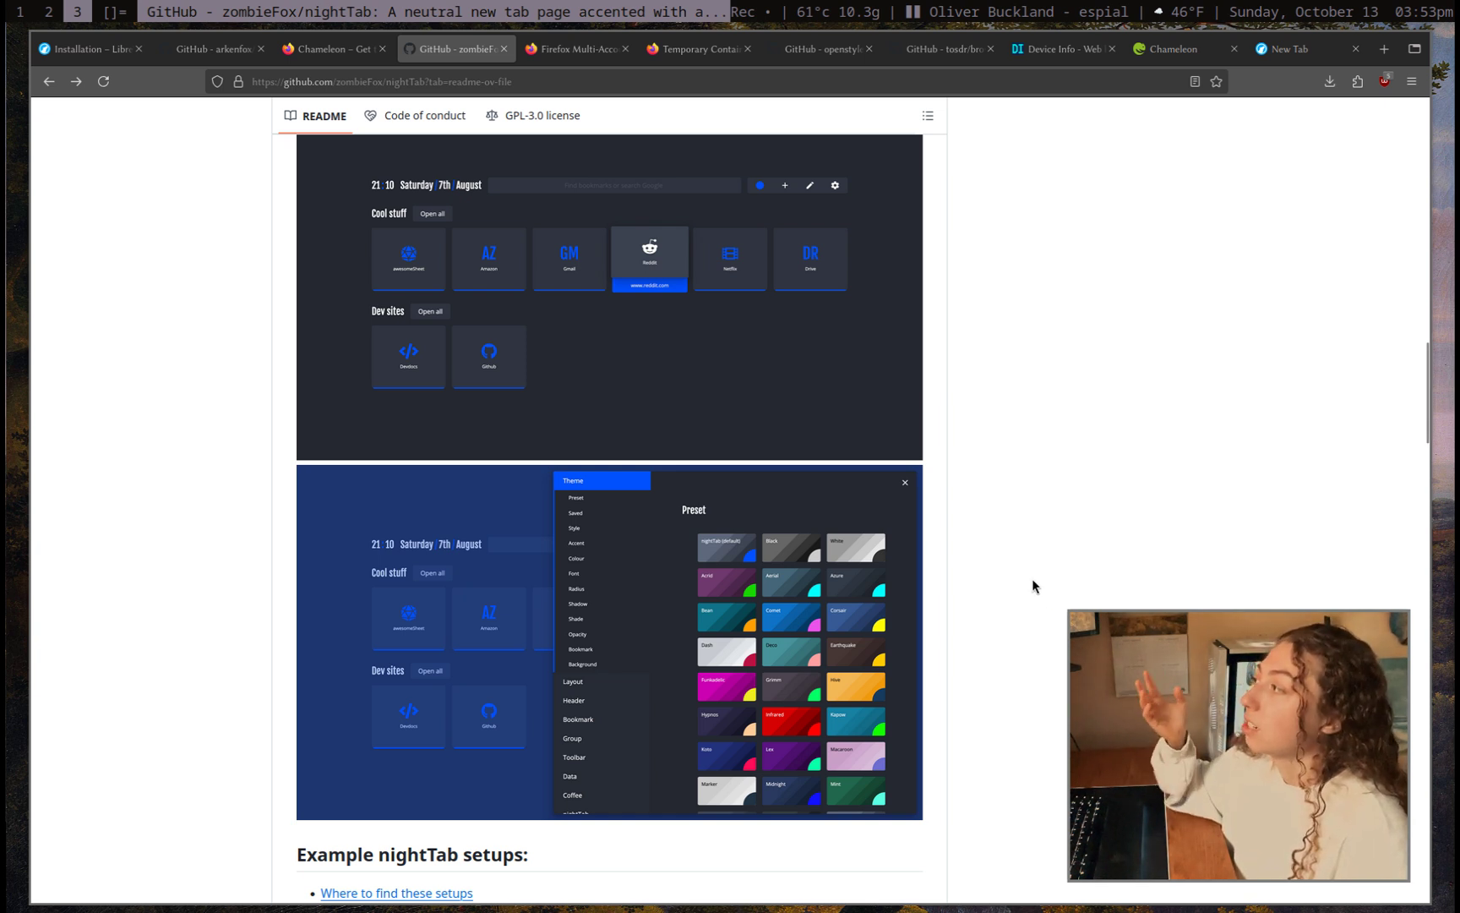
{"action": "scroll", "coordinate": [1057, 597], "scroll_direction": "up", "scroll_amount": 2}
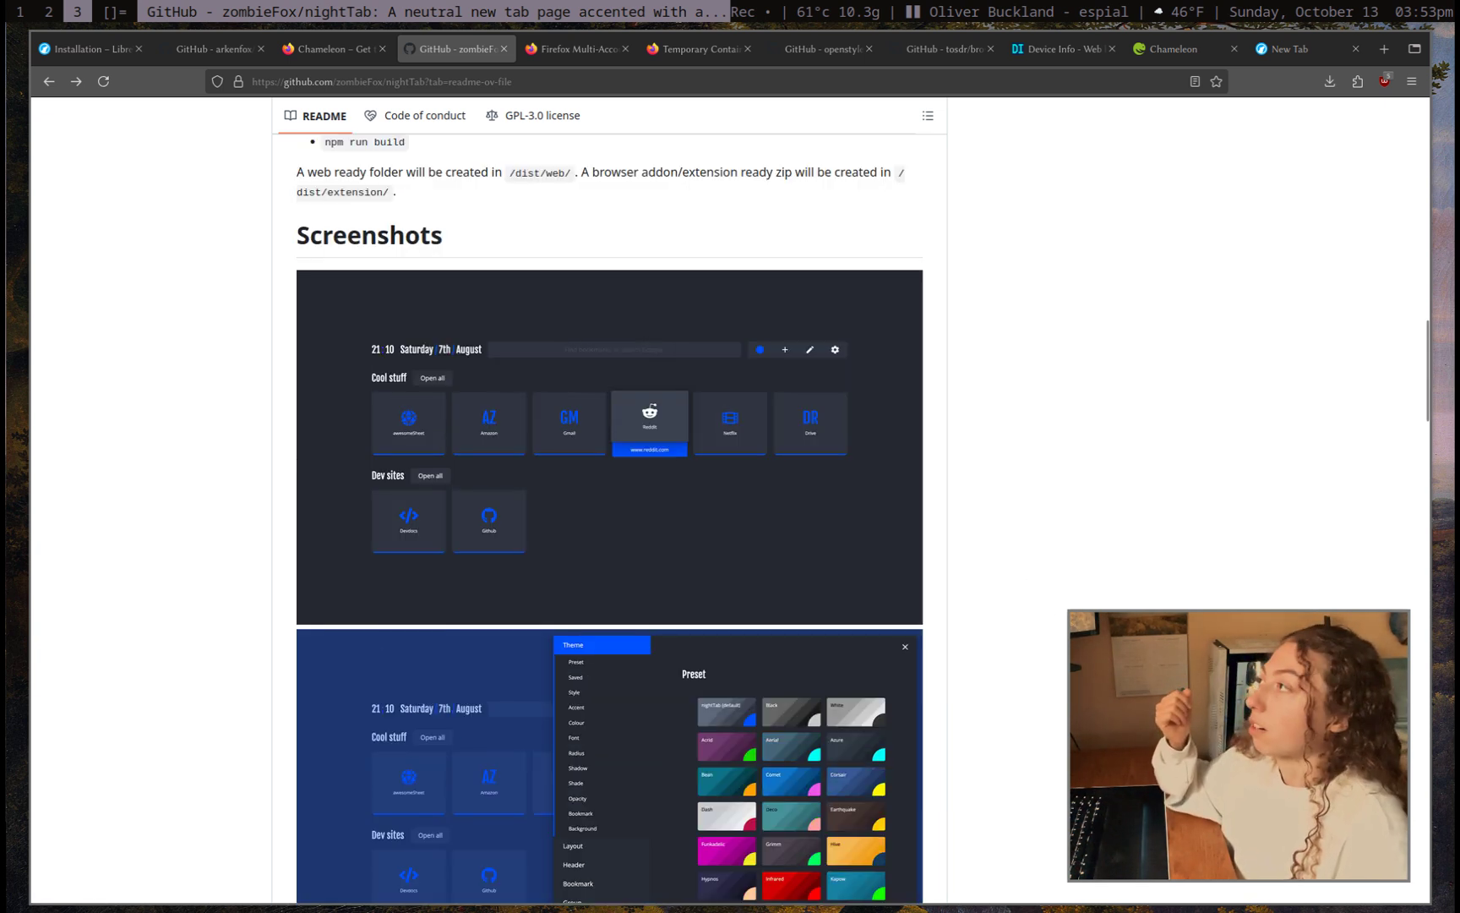
Open the nightTab demo, try Comet, apply the Vanadium preset, then view the Multi-Account Containers page
{"action": "left_click", "coordinate": [446, 454]}
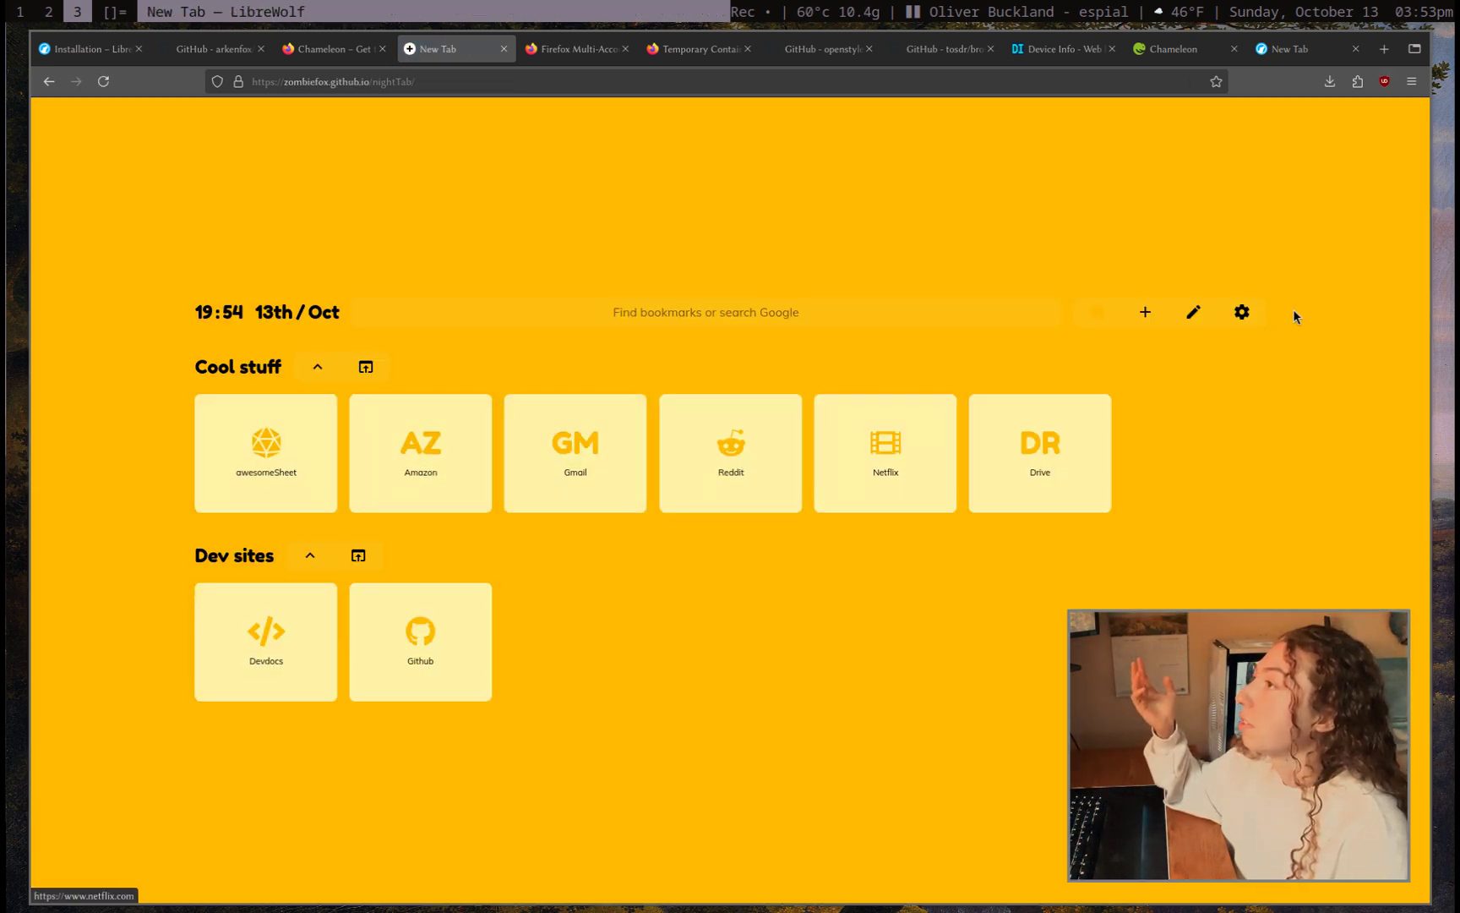
{"action": "left_click", "coordinate": [1241, 312]}
{"action": "left_click", "coordinate": [1134, 390]}
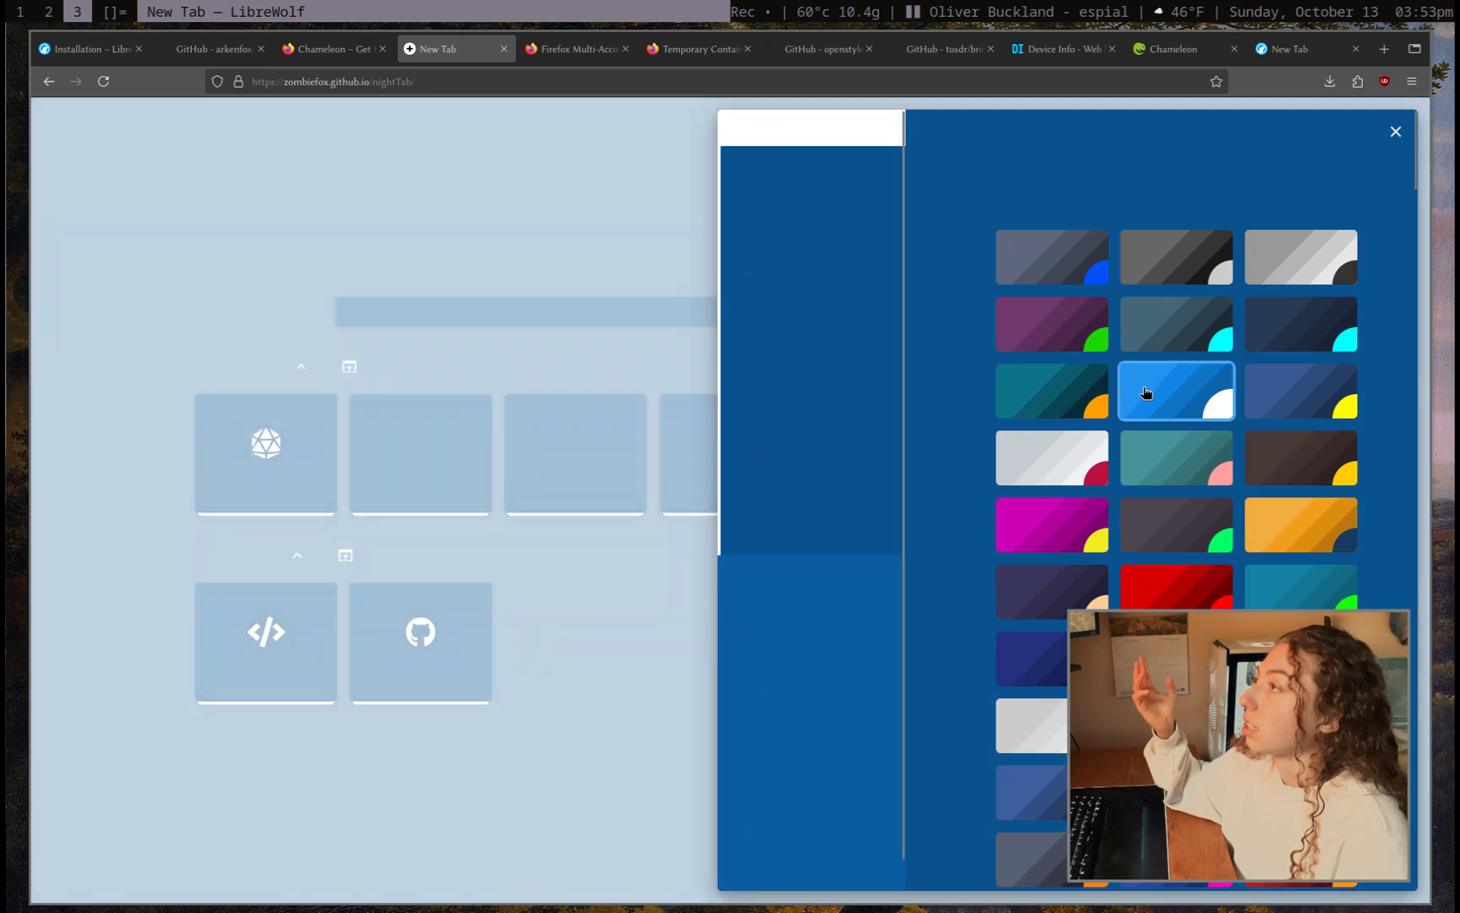
{"action": "scroll", "coordinate": [1174, 423], "scroll_direction": "down", "scroll_amount": 8}
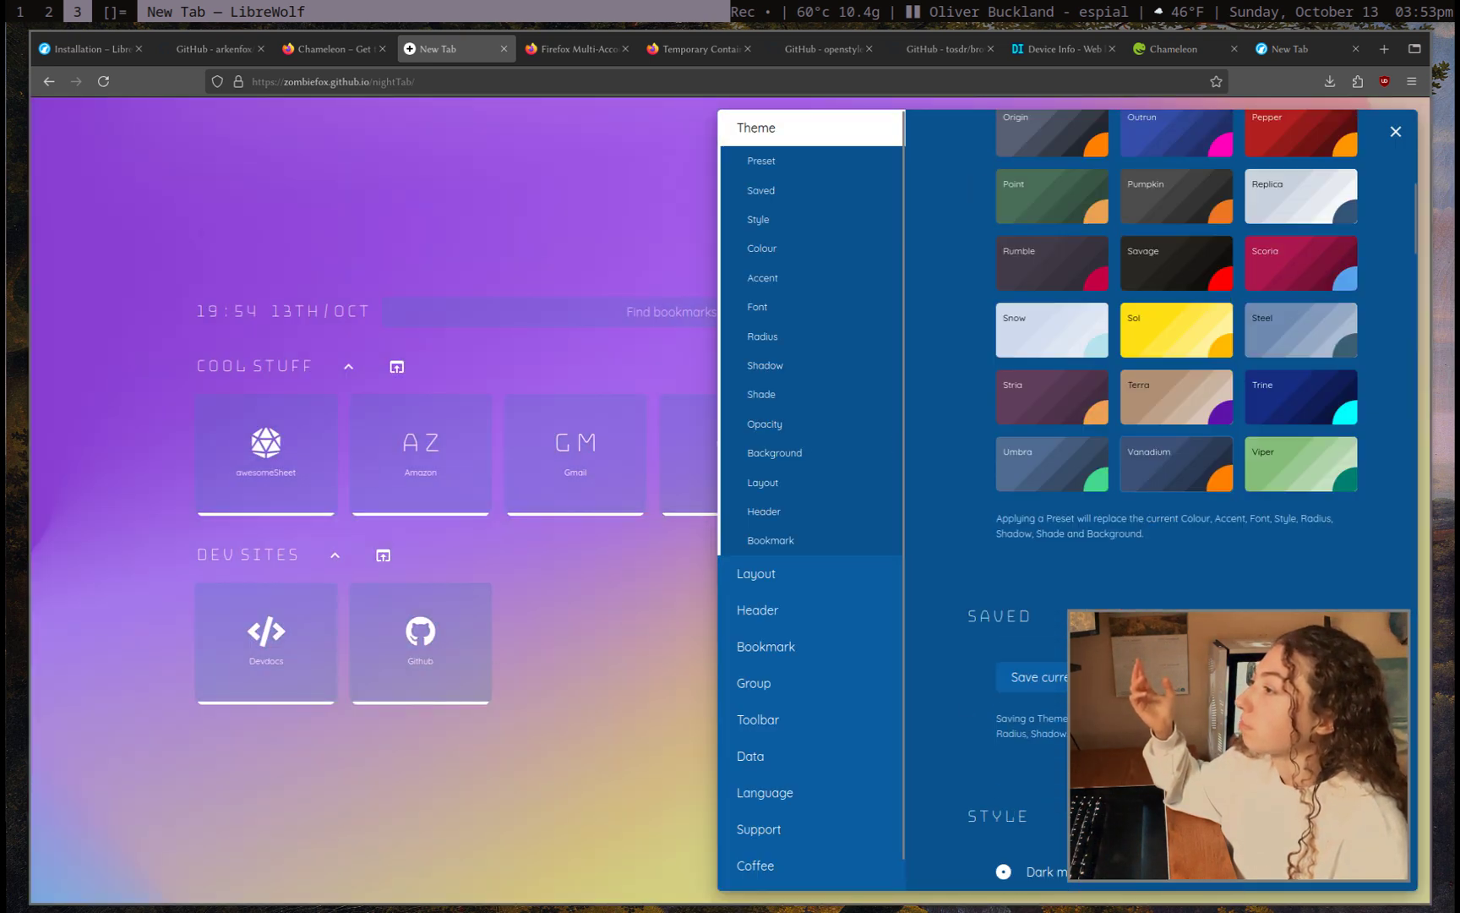
{"action": "left_click", "coordinate": [1162, 444]}
{"action": "left_click", "coordinate": [621, 681]}
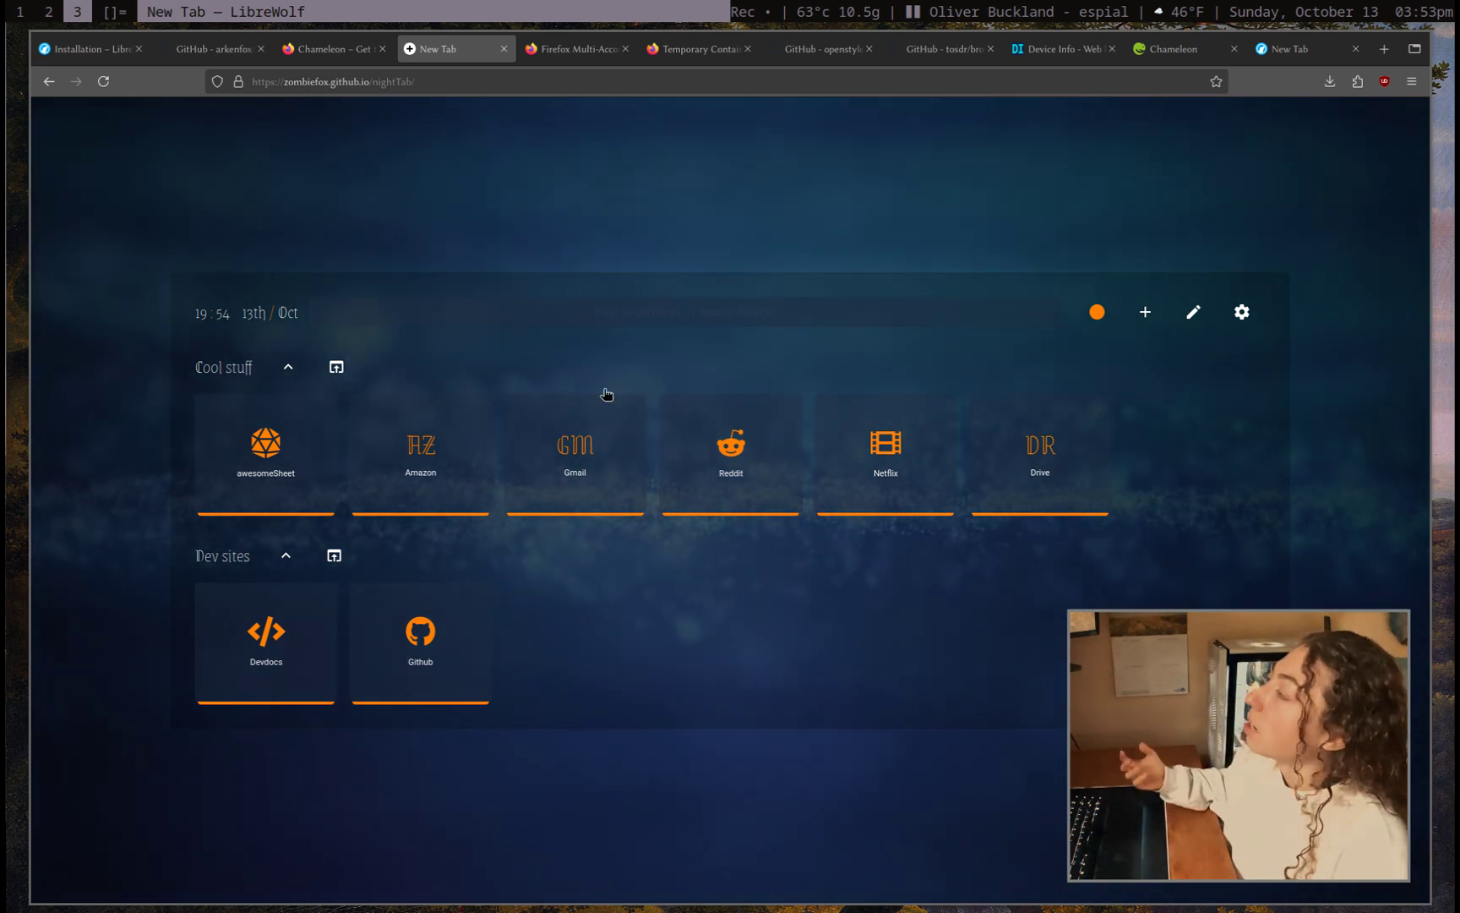
{"action": "left_click", "coordinate": [579, 49]}
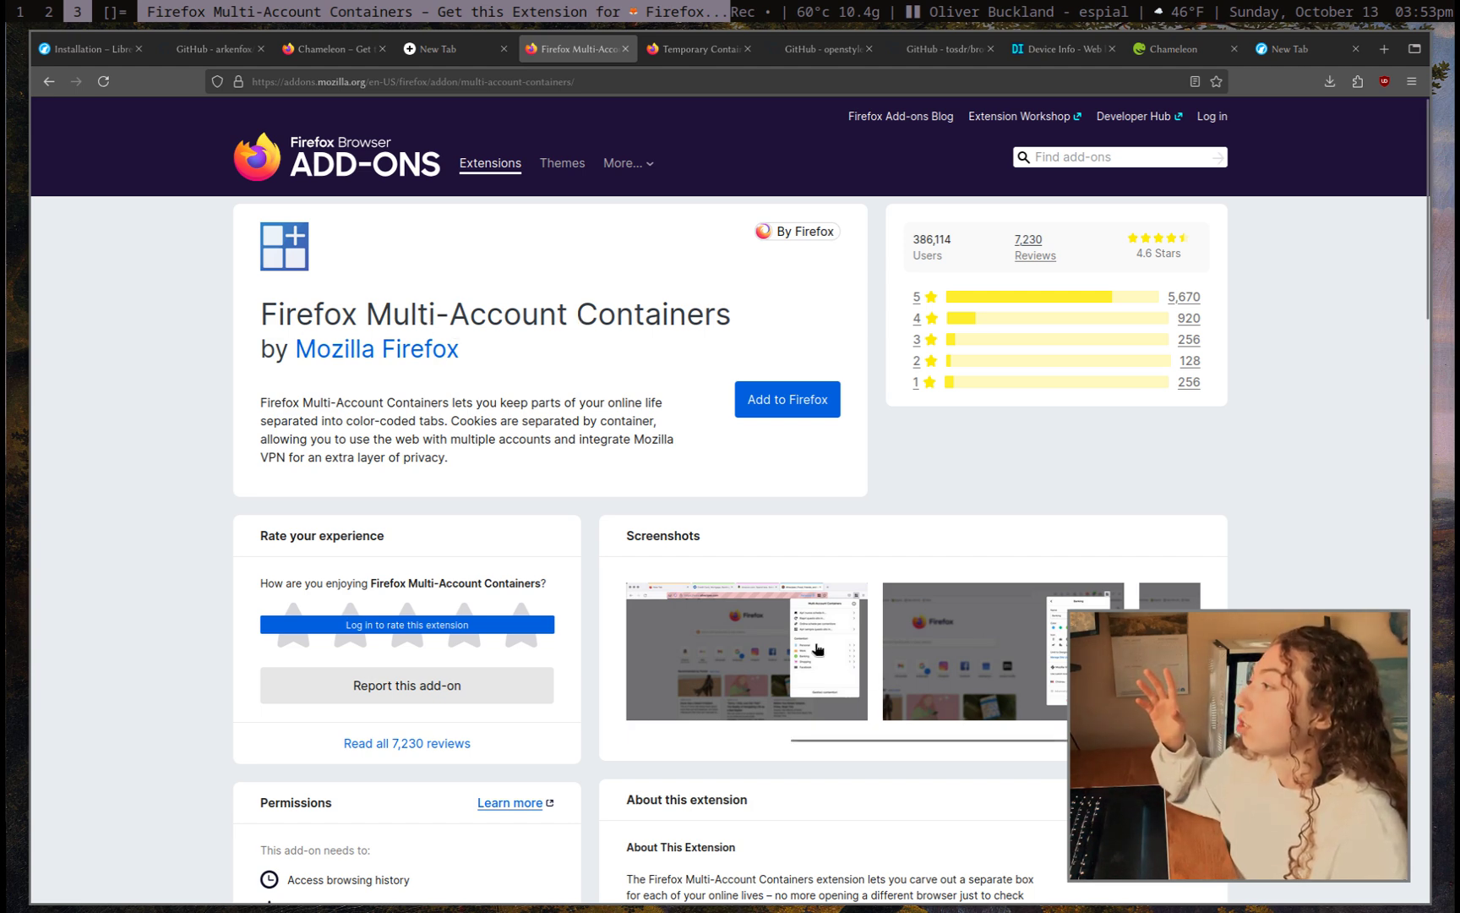
Review the Multi-Account Containers screenshots in the enlarged viewer, then go to Temporary Containers
{"action": "left_click", "coordinate": [1012, 656]}
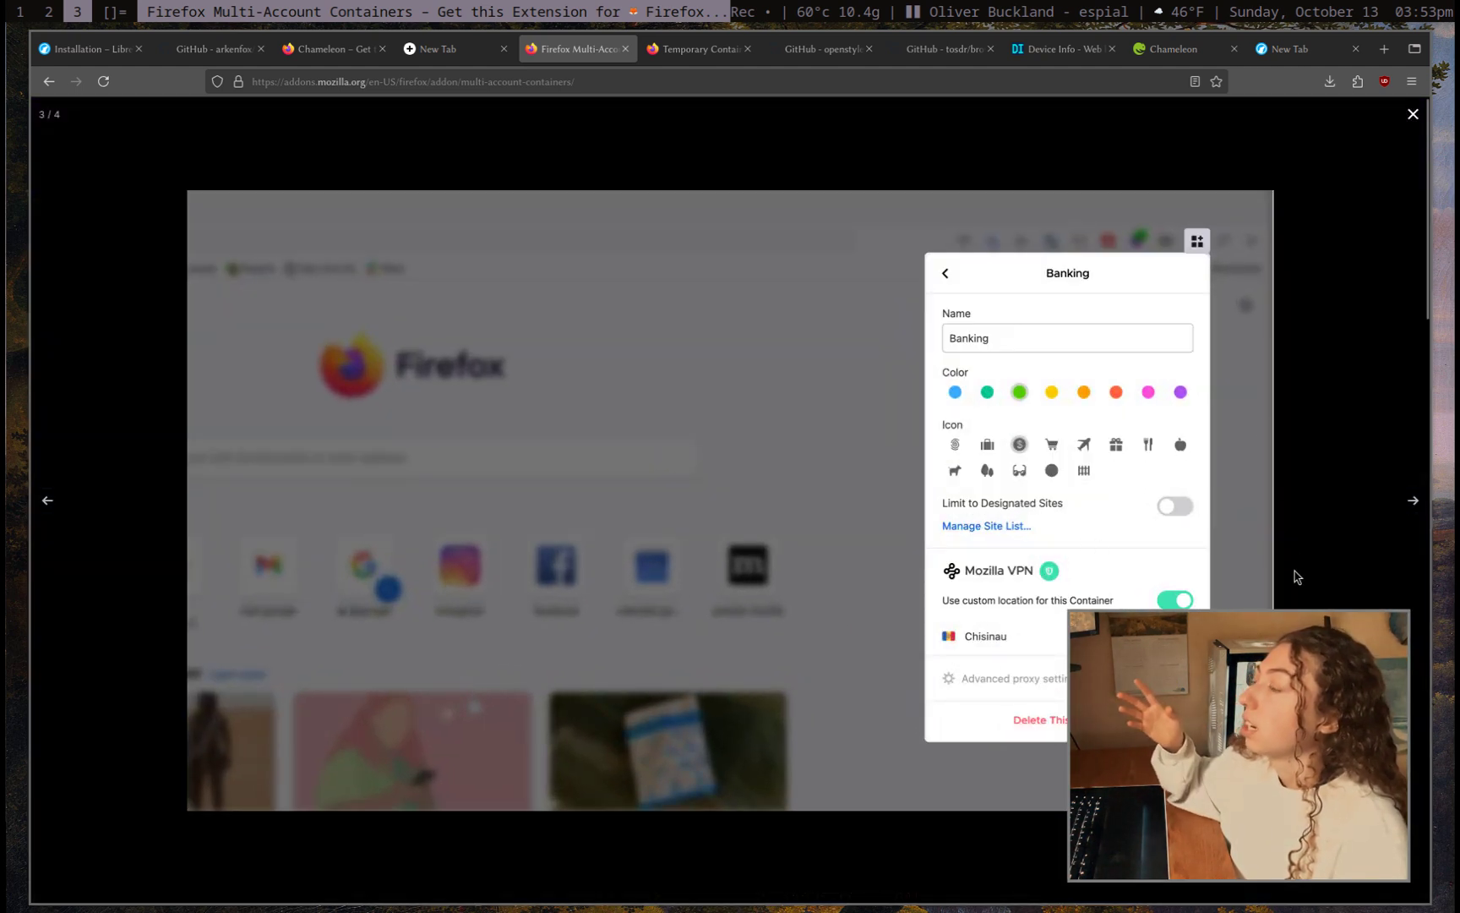
{"action": "left_click", "coordinate": [53, 500]}
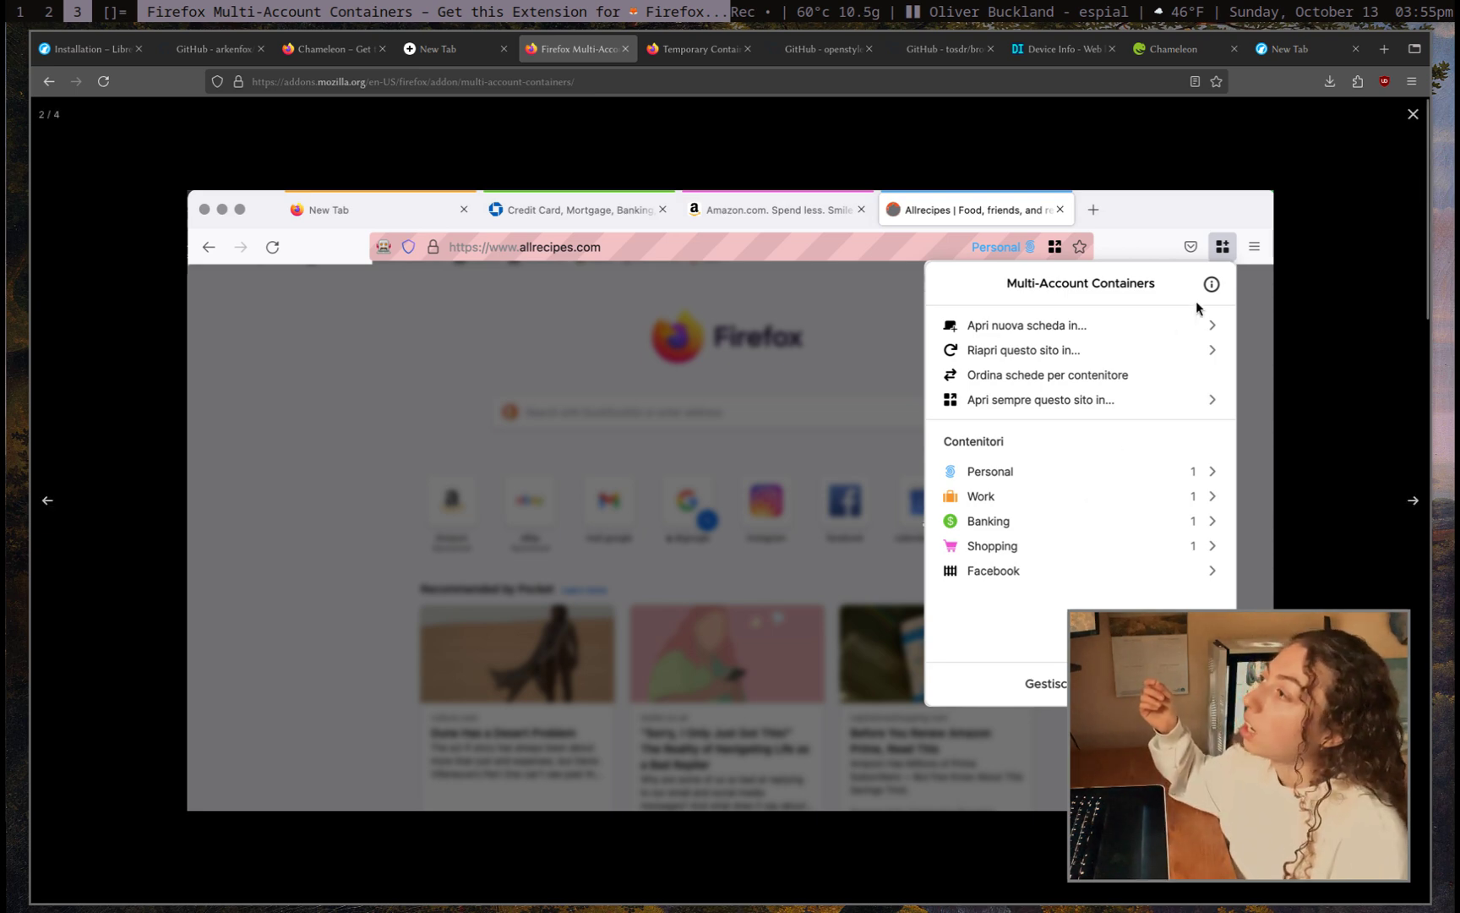
{"action": "left_click", "coordinate": [1412, 115]}
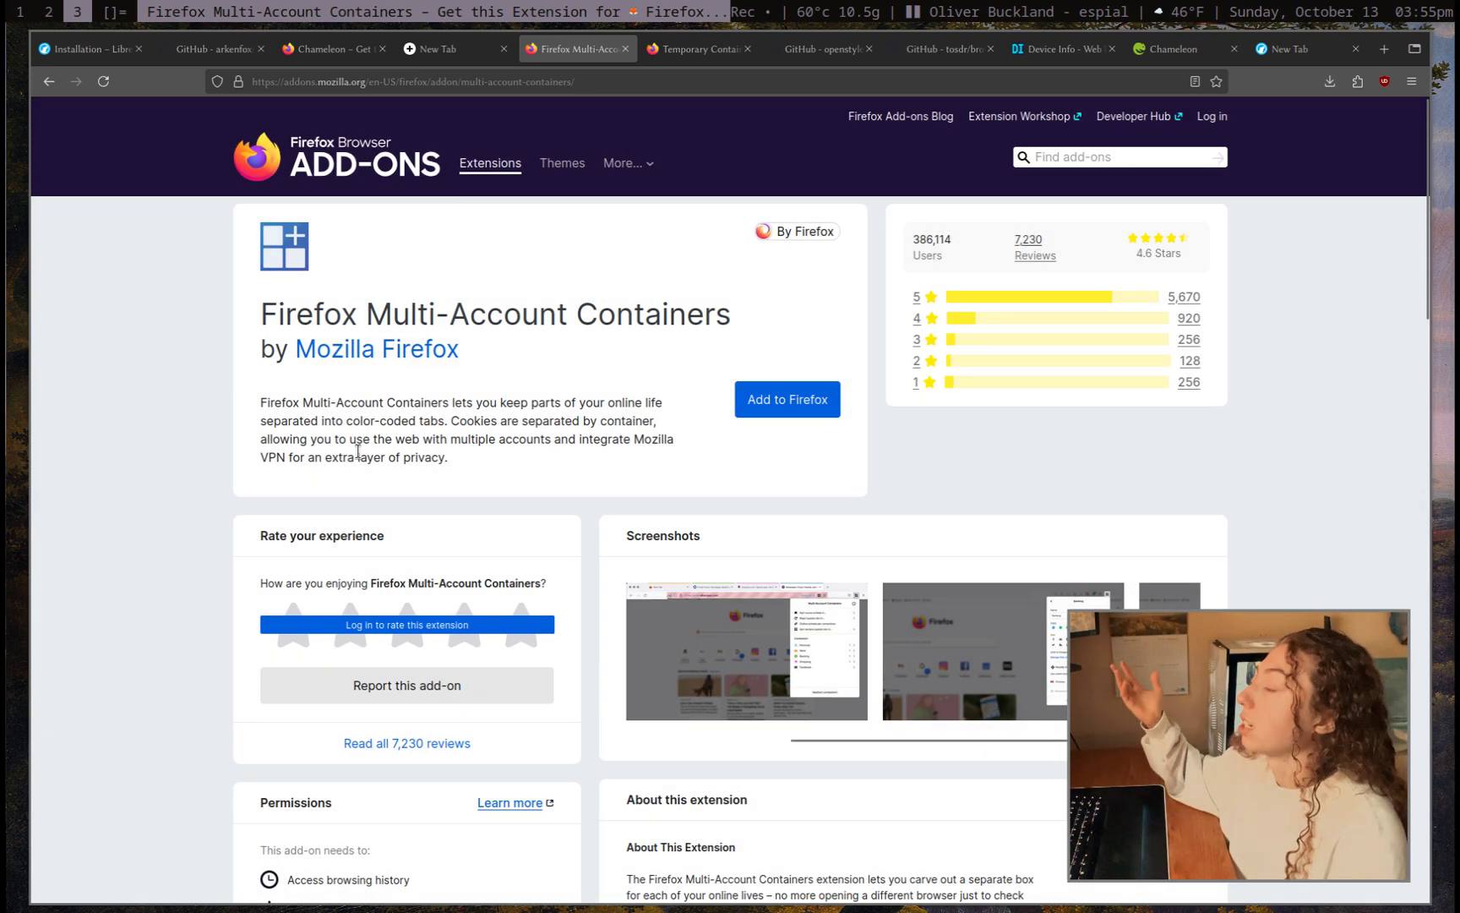
{"action": "scroll", "coordinate": [260, 482], "scroll_direction": "down", "scroll_amount": 3}
{"action": "scroll", "coordinate": [227, 495], "scroll_direction": "up", "scroll_amount": 3}
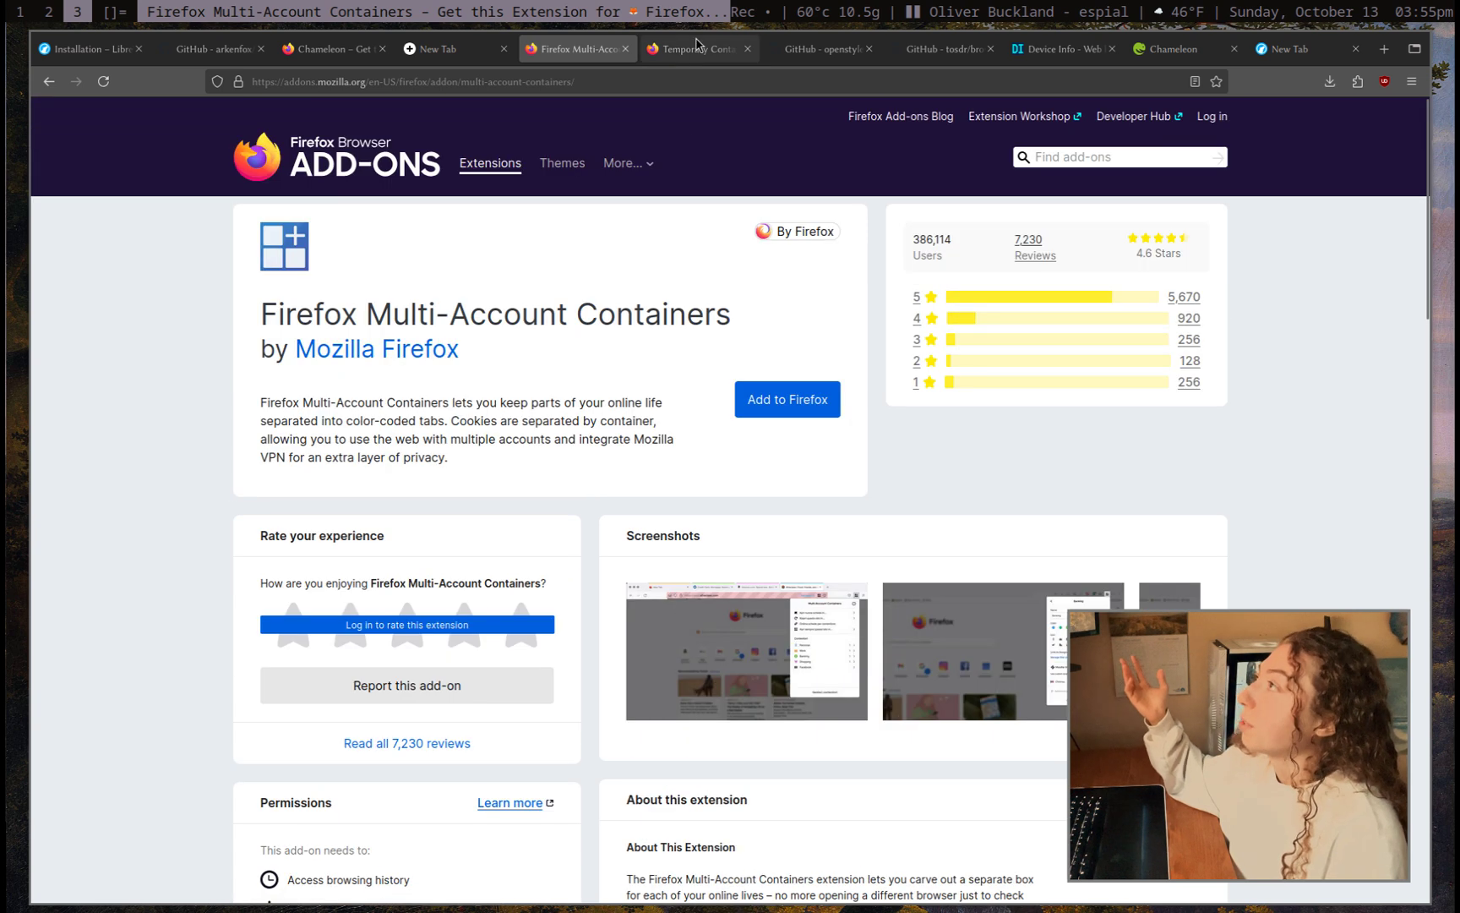
{"action": "left_click", "coordinate": [695, 48]}
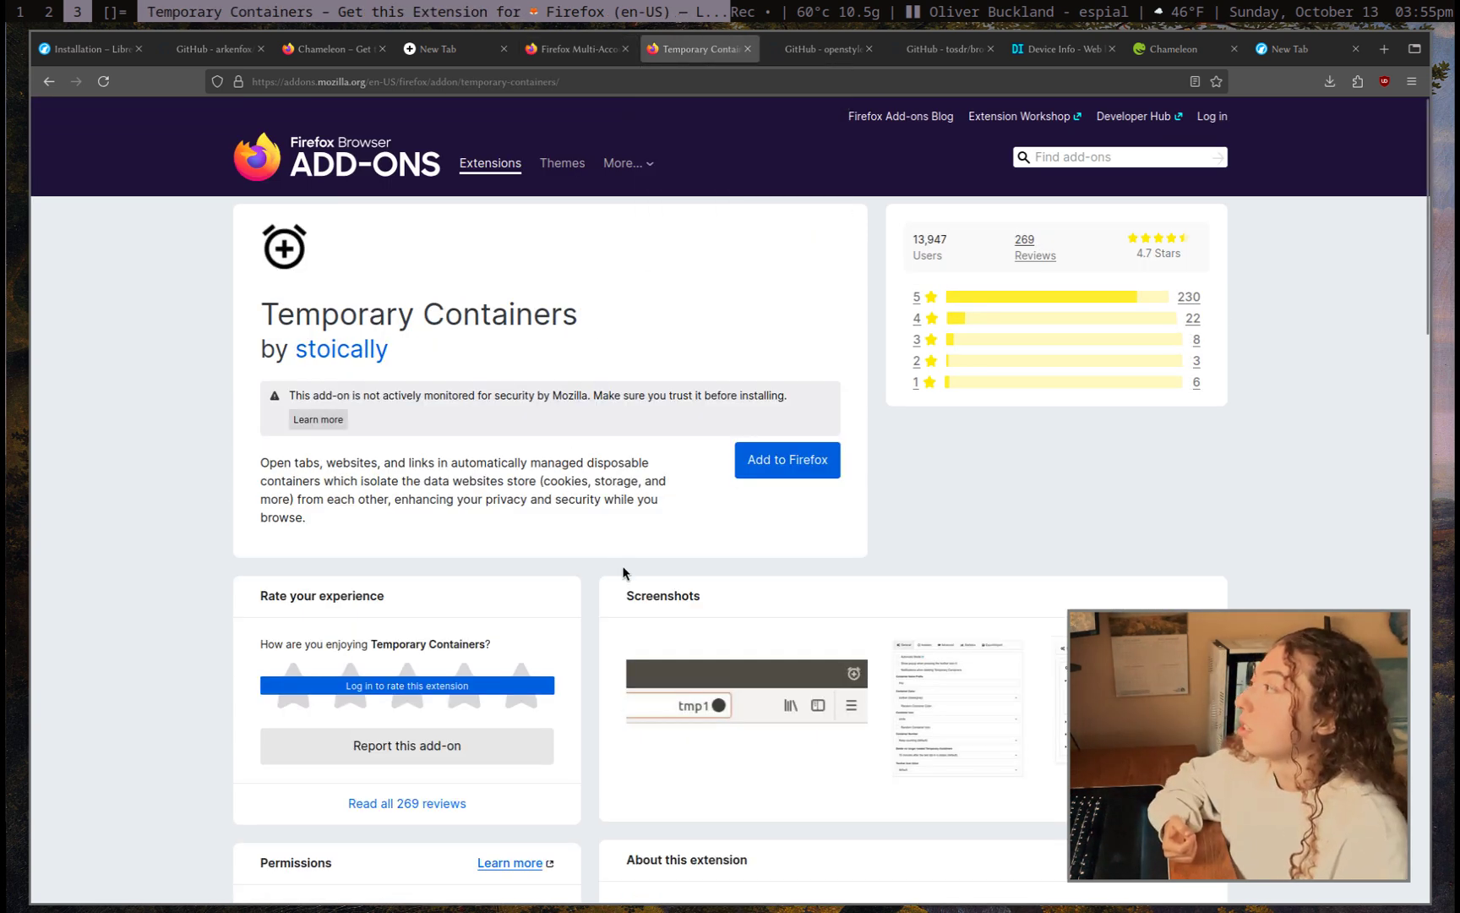
Skim the Temporary Containers page, then return to Multi-Account Containers and view its menu screenshot enlarged
{"action": "scroll", "coordinate": [607, 583], "scroll_direction": "down", "scroll_amount": 7}
{"action": "scroll", "coordinate": [608, 593], "scroll_direction": "down", "scroll_amount": 2}
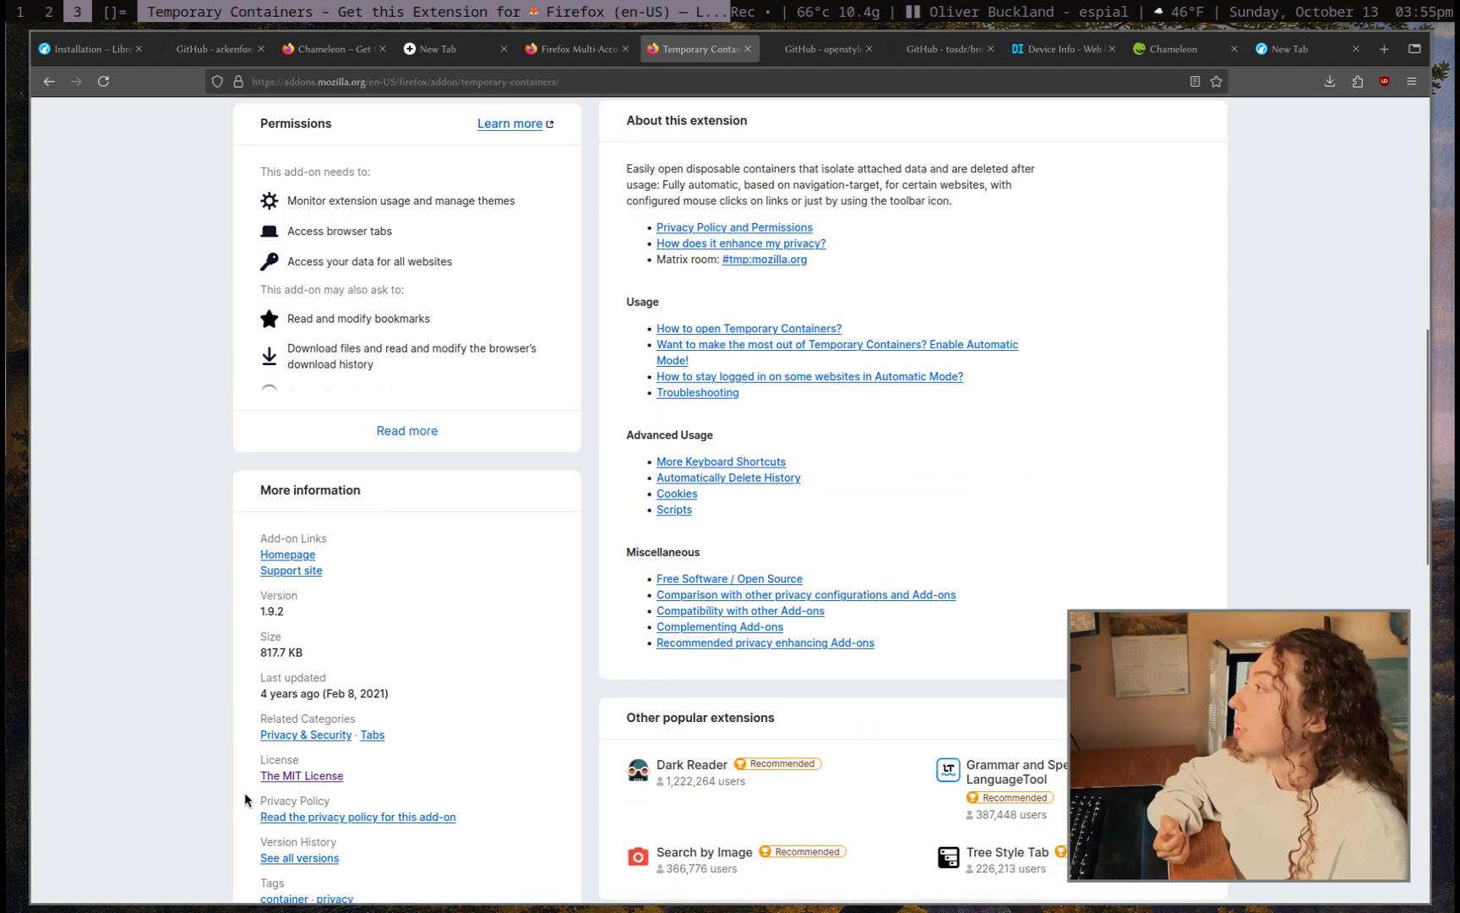
{"action": "scroll", "coordinate": [580, 729], "scroll_direction": "up", "scroll_amount": 9}
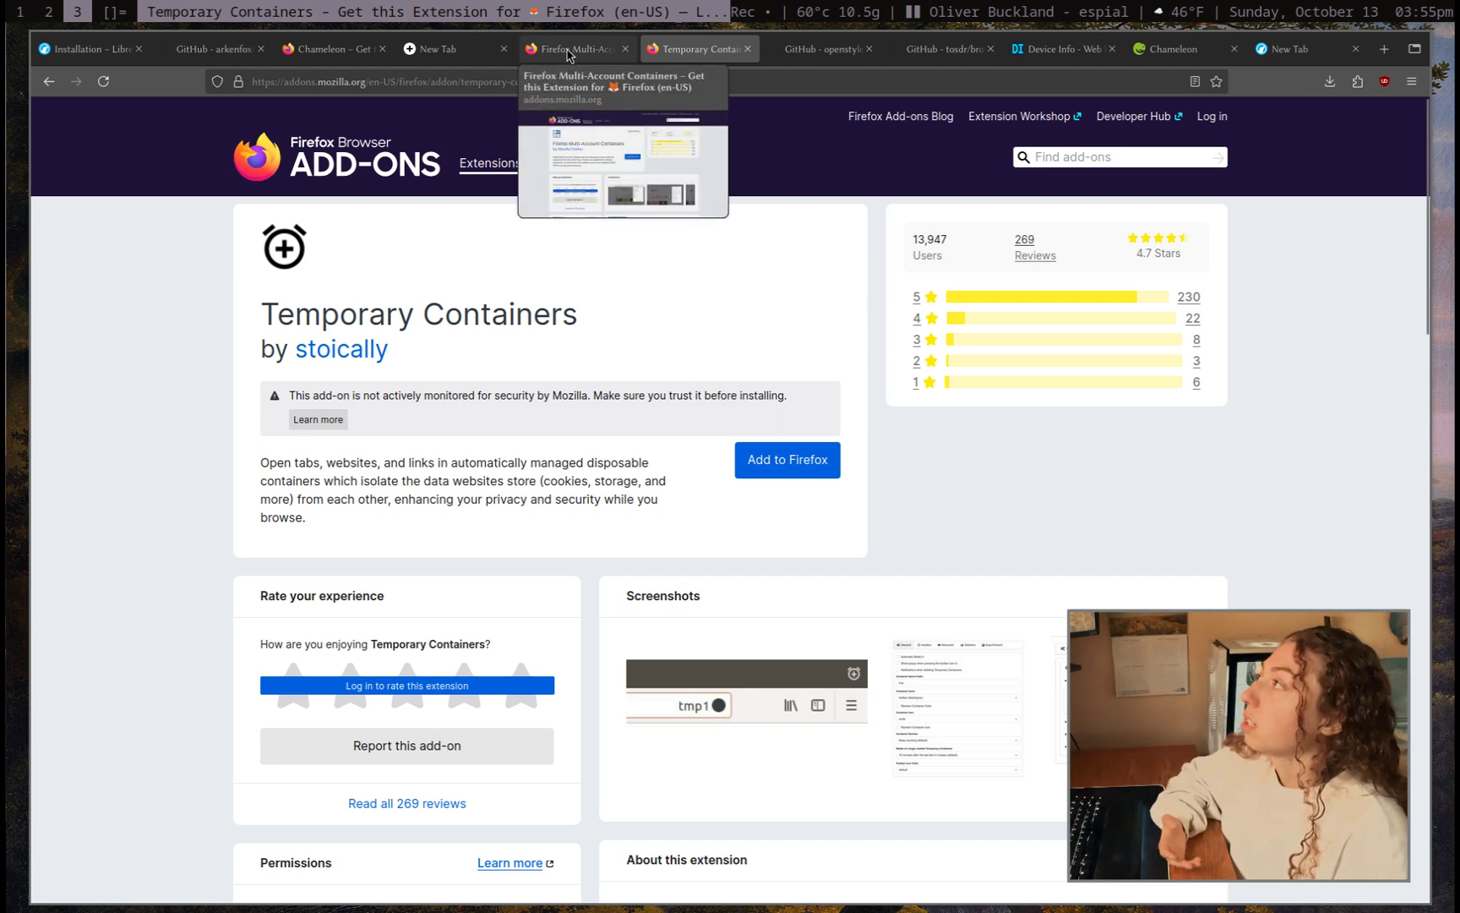
{"action": "left_click", "coordinate": [576, 48]}
{"action": "left_click", "coordinate": [758, 675]}
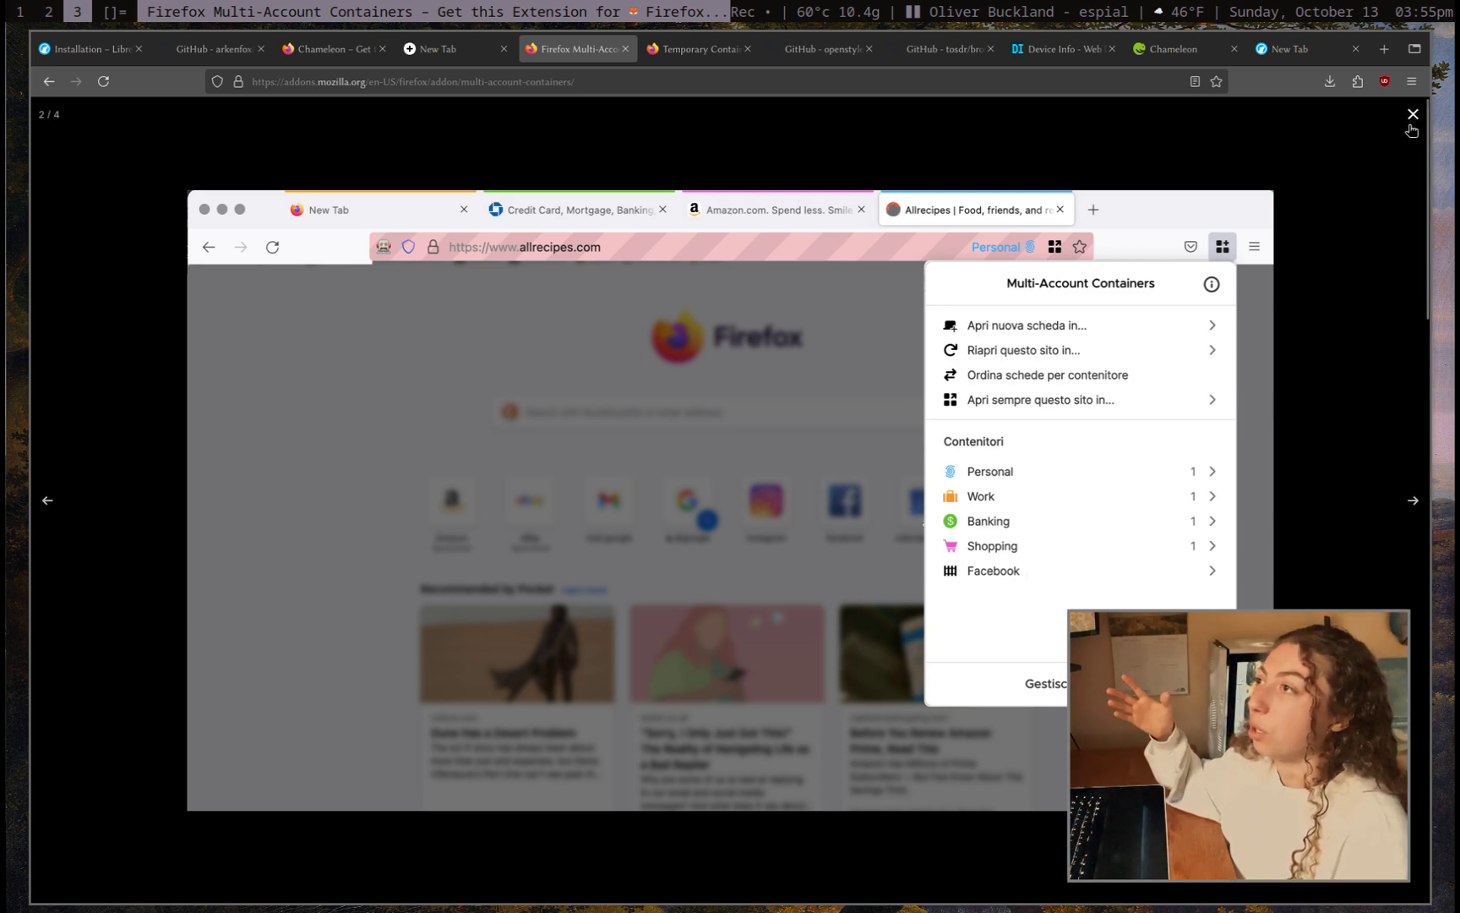
{"action": "left_click", "coordinate": [1413, 115]}
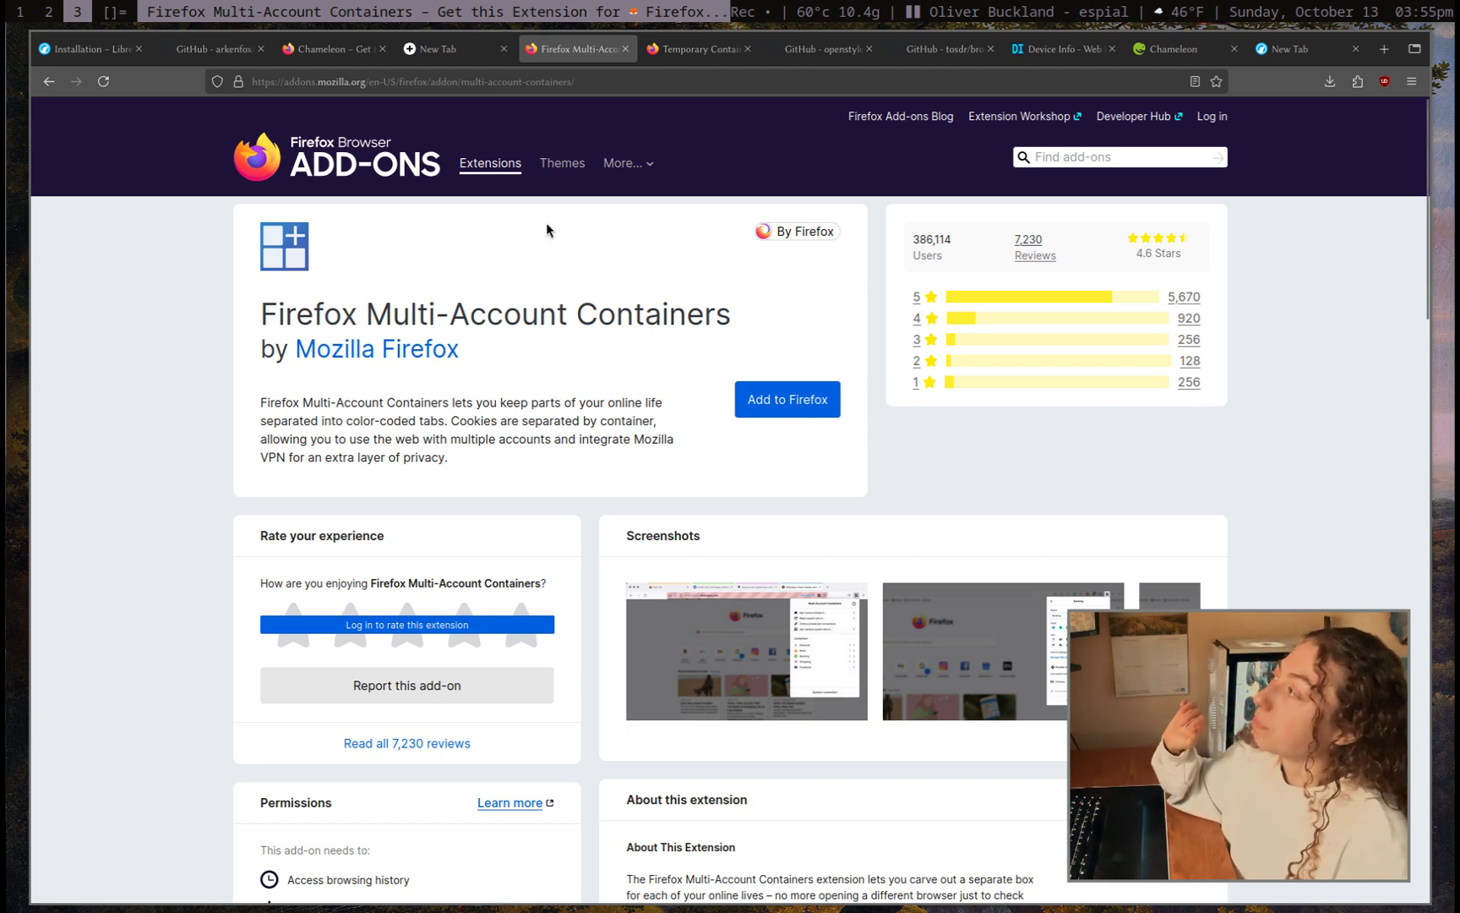
Read through the openstyles/stylus repository README, ending back near the top
{"action": "left_click", "coordinate": [778, 62]}
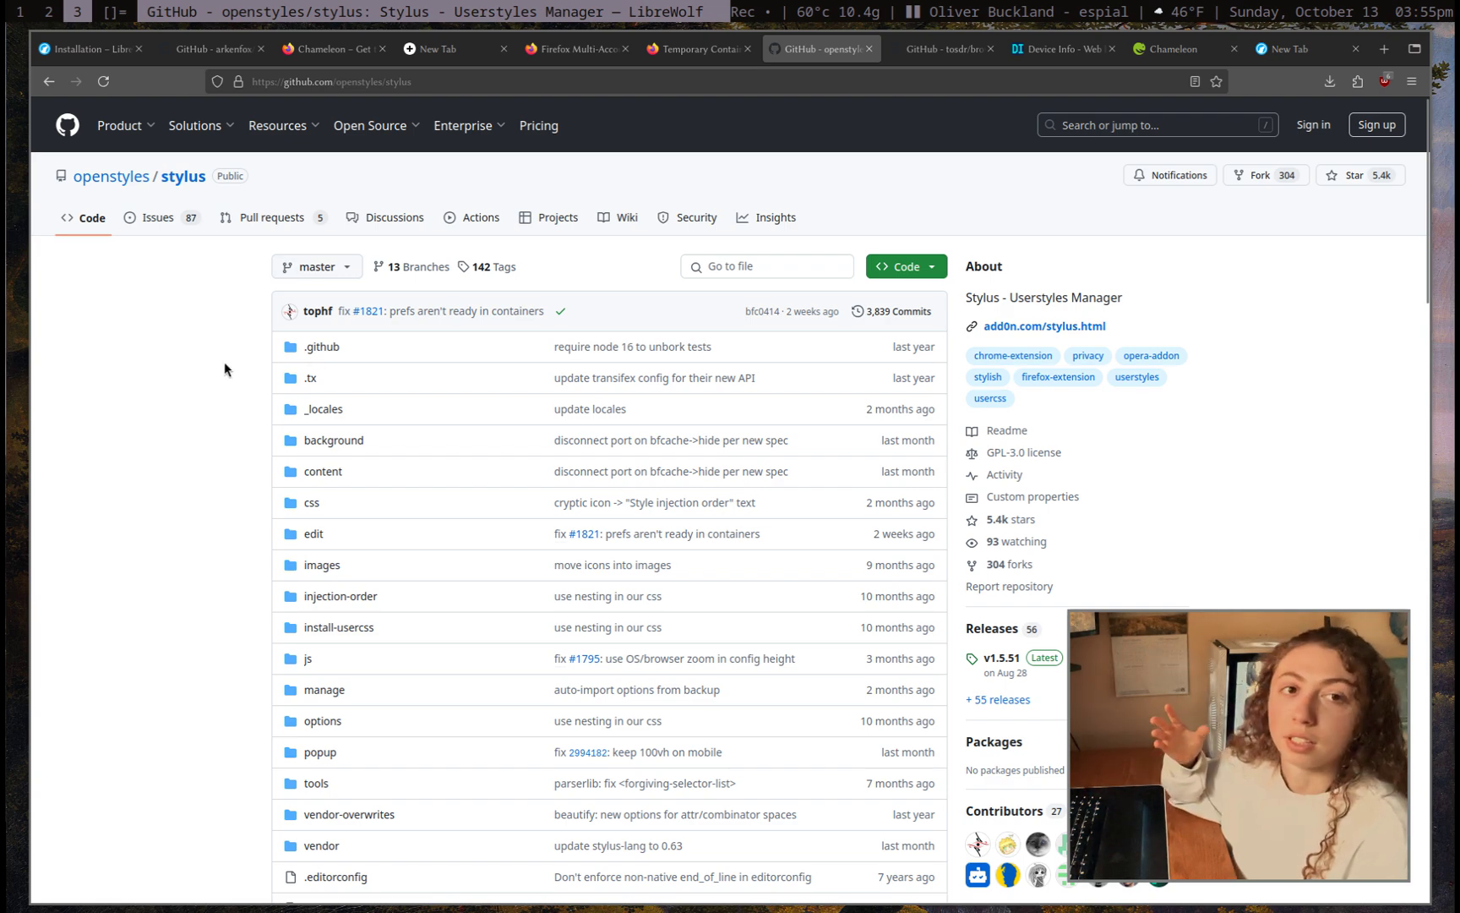
{"action": "scroll", "coordinate": [228, 404], "scroll_direction": "down", "scroll_amount": 10}
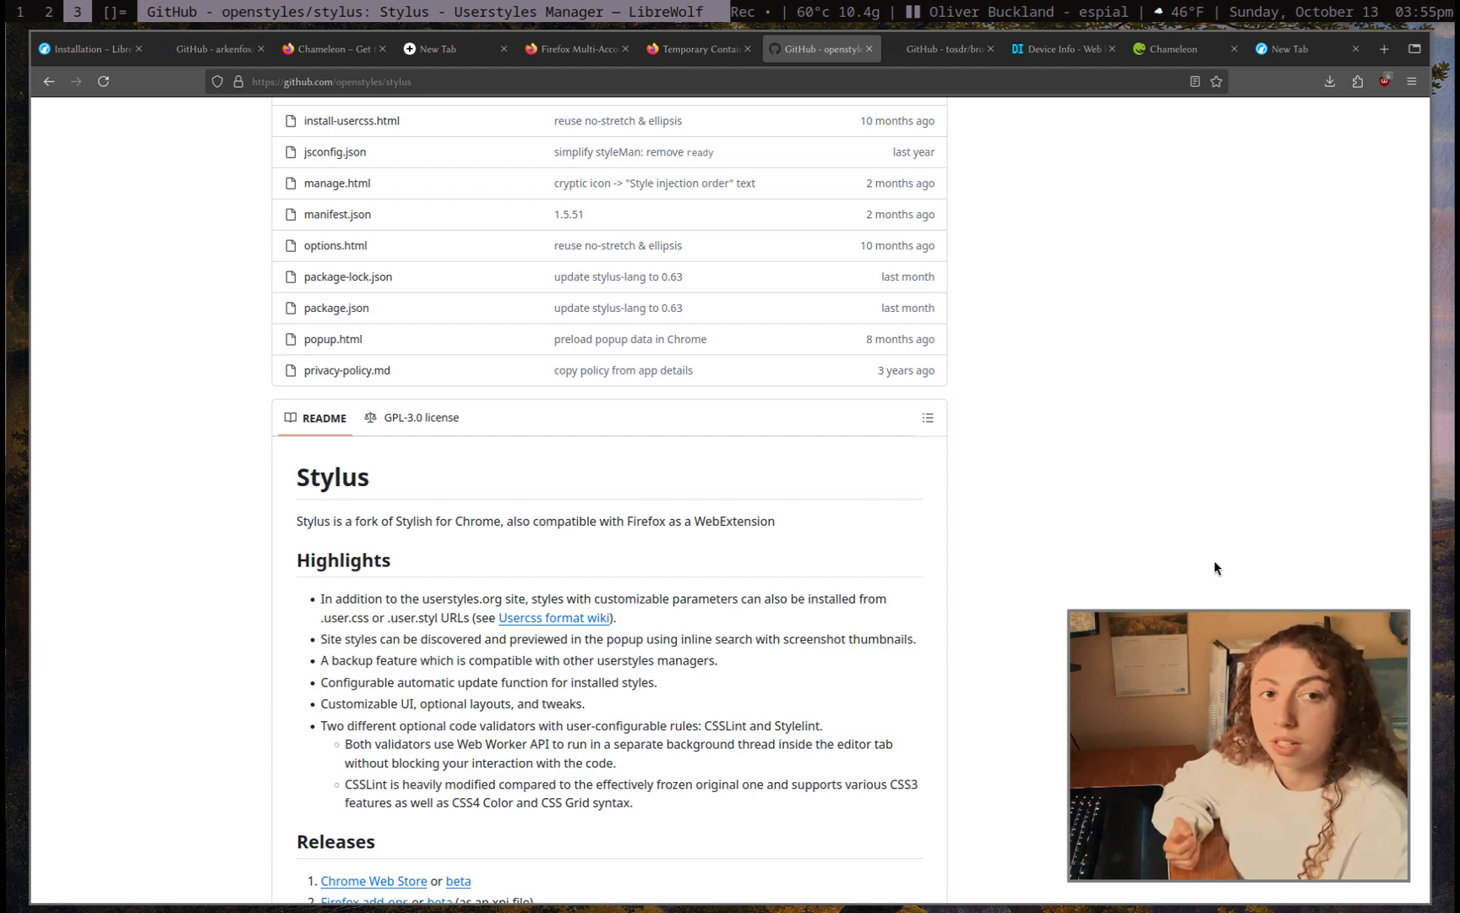
{"action": "scroll", "coordinate": [1202, 564], "scroll_direction": "down", "scroll_amount": 2}
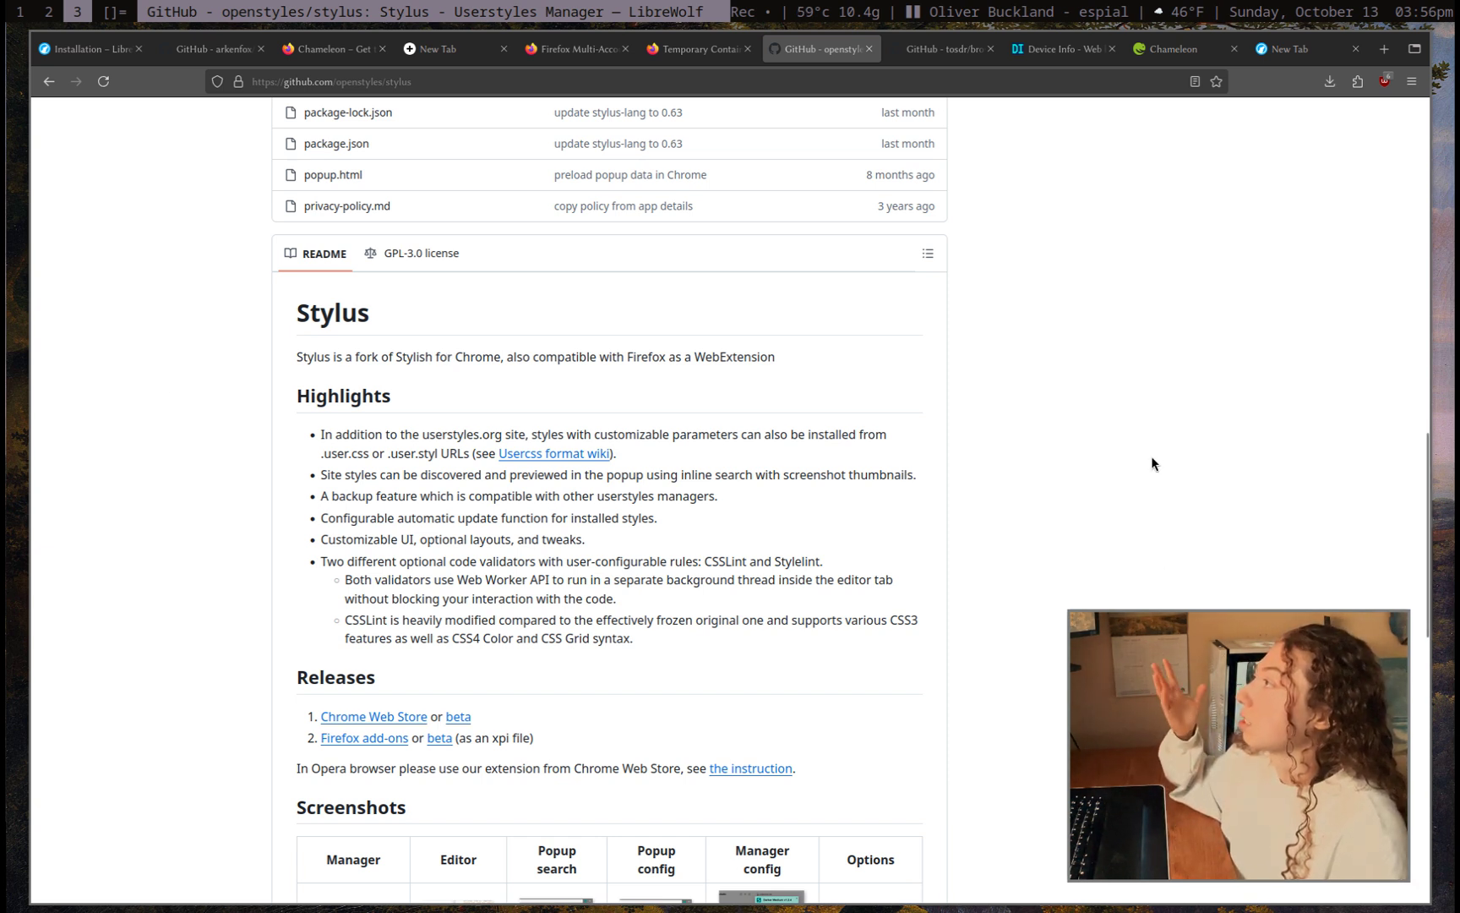
{"action": "scroll", "coordinate": [1254, 569], "scroll_direction": "down", "scroll_amount": 3}
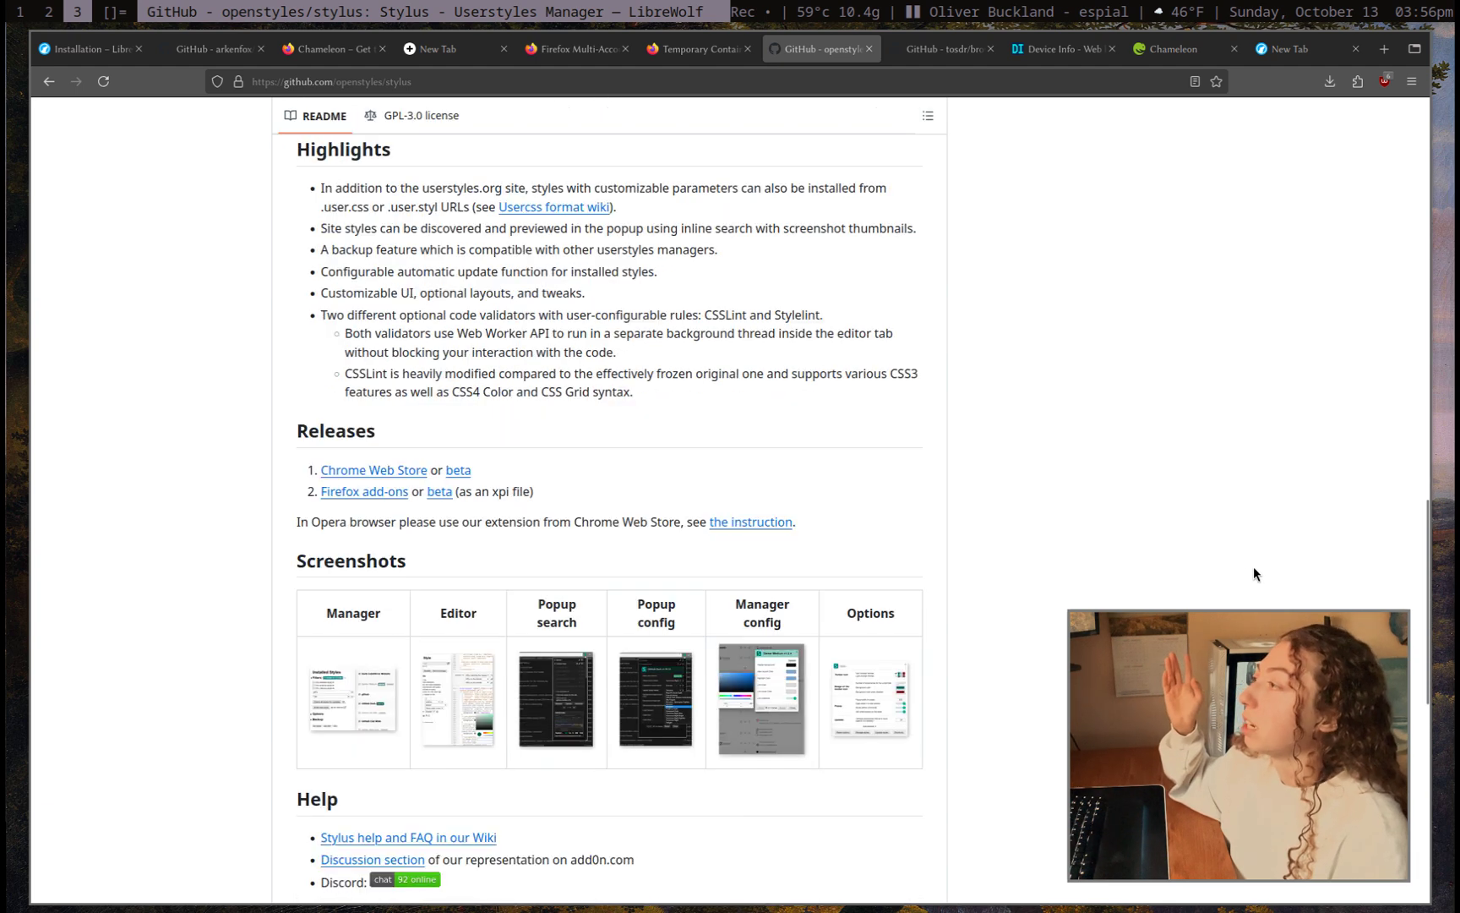
{"action": "scroll", "coordinate": [1242, 568], "scroll_direction": "up", "scroll_amount": 2}
{"action": "scroll", "coordinate": [1231, 561], "scroll_direction": "down", "scroll_amount": 3}
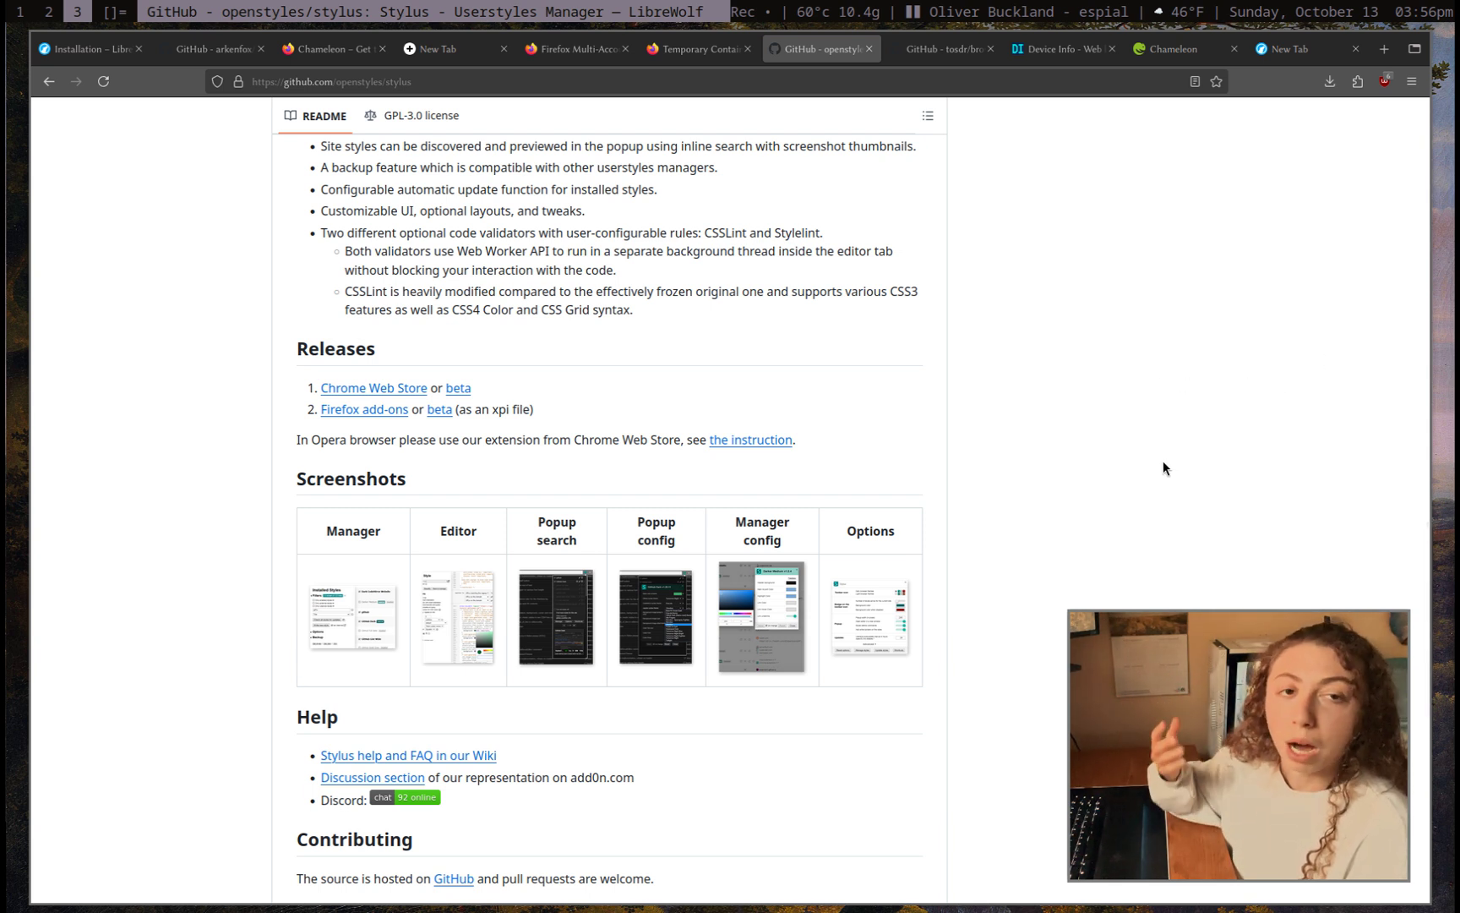
{"action": "scroll", "coordinate": [1068, 482], "scroll_direction": "down", "scroll_amount": 2}
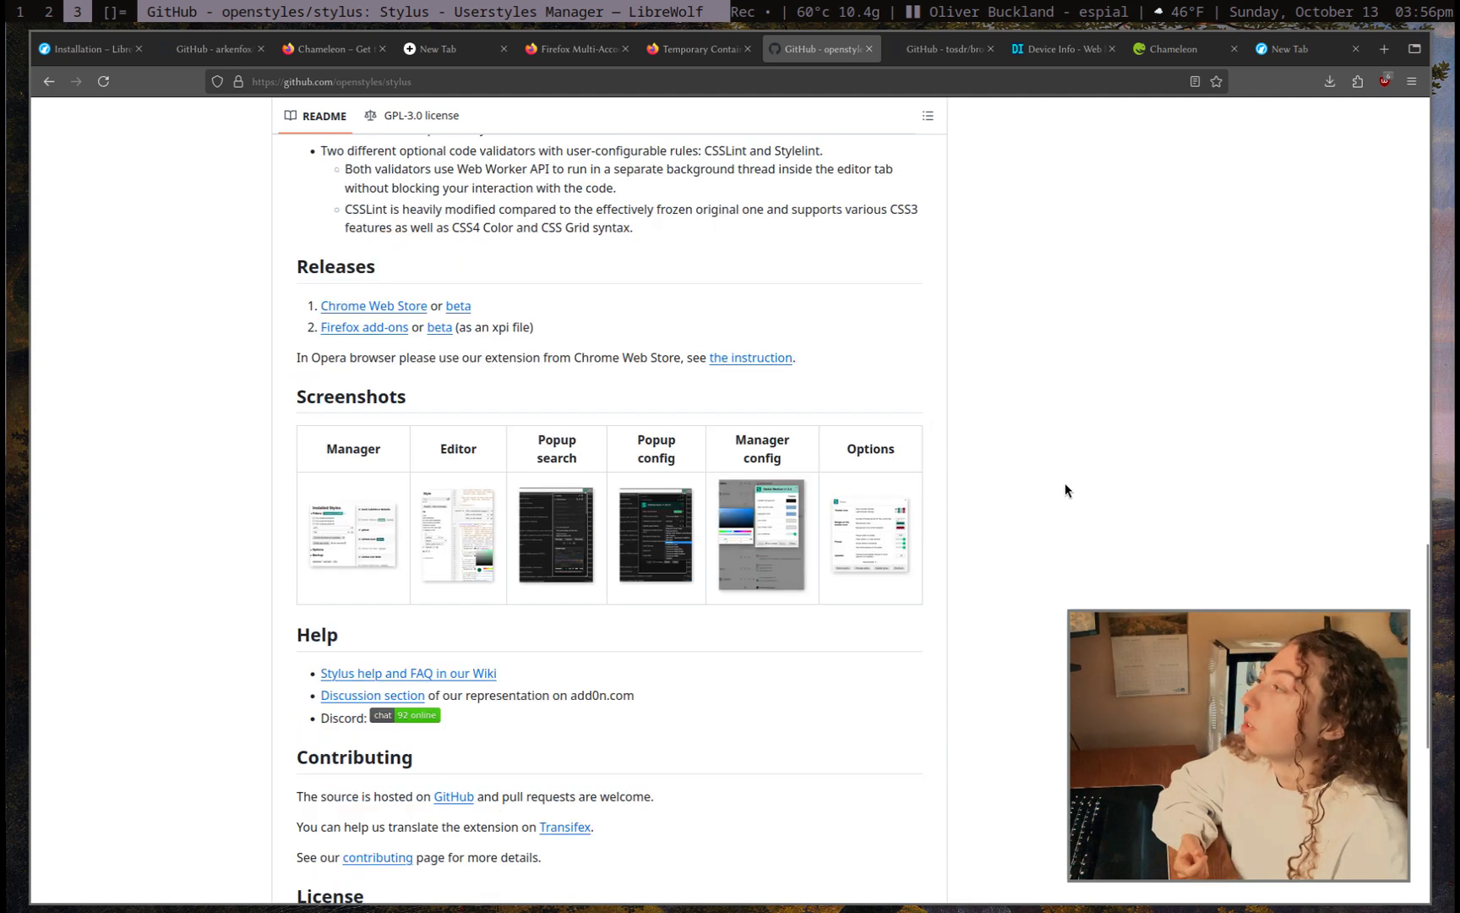
{"action": "scroll", "coordinate": [1065, 490], "scroll_direction": "up", "scroll_amount": 15}
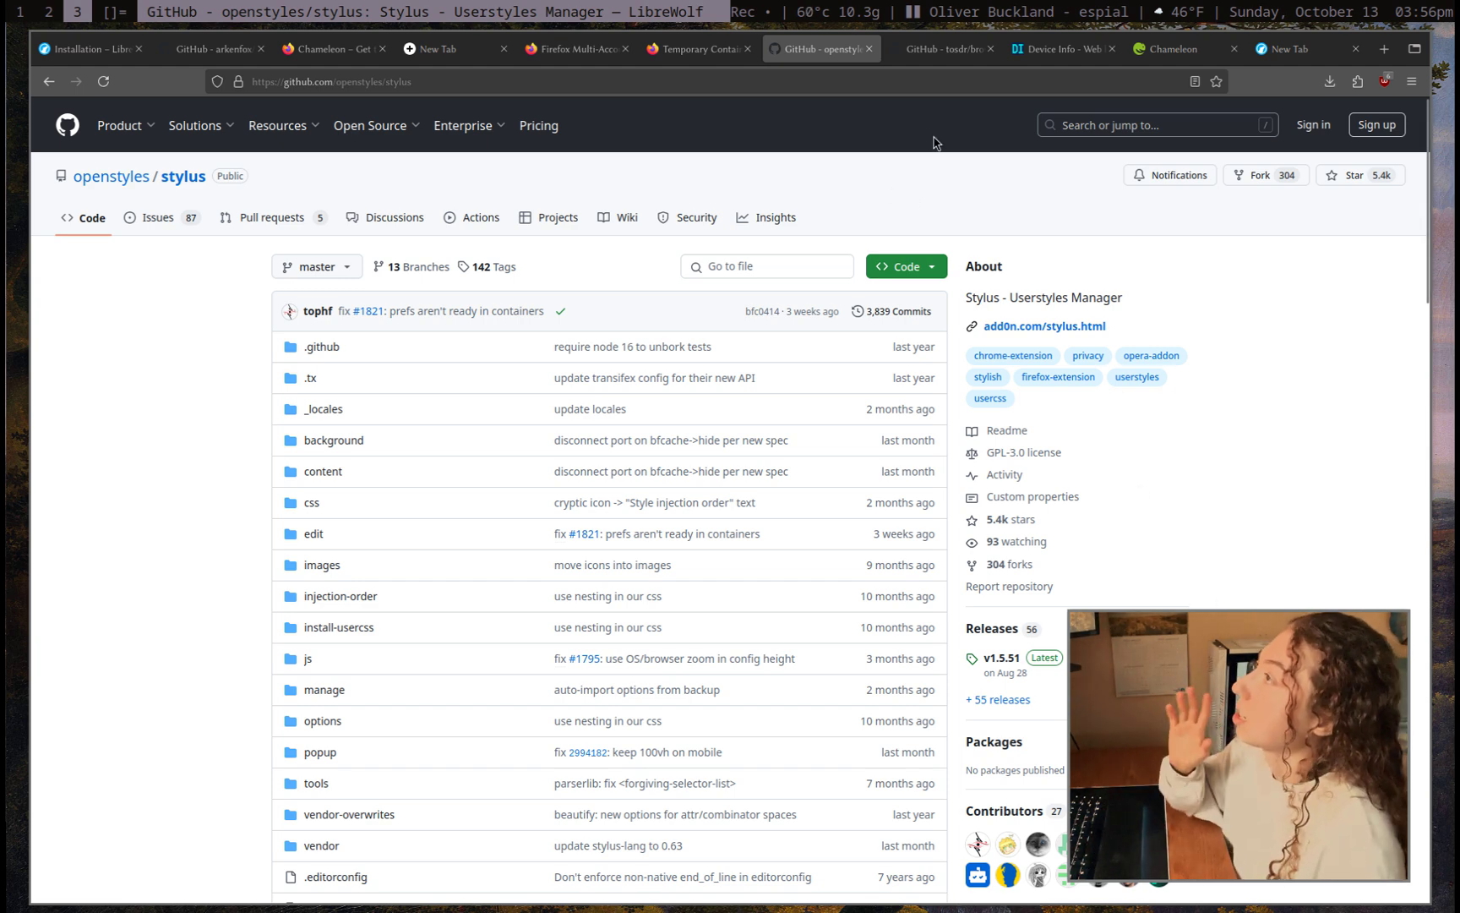
Read the tosdr/browser-extensions repository README, then return to the top of the page
{"action": "left_click", "coordinate": [944, 48]}
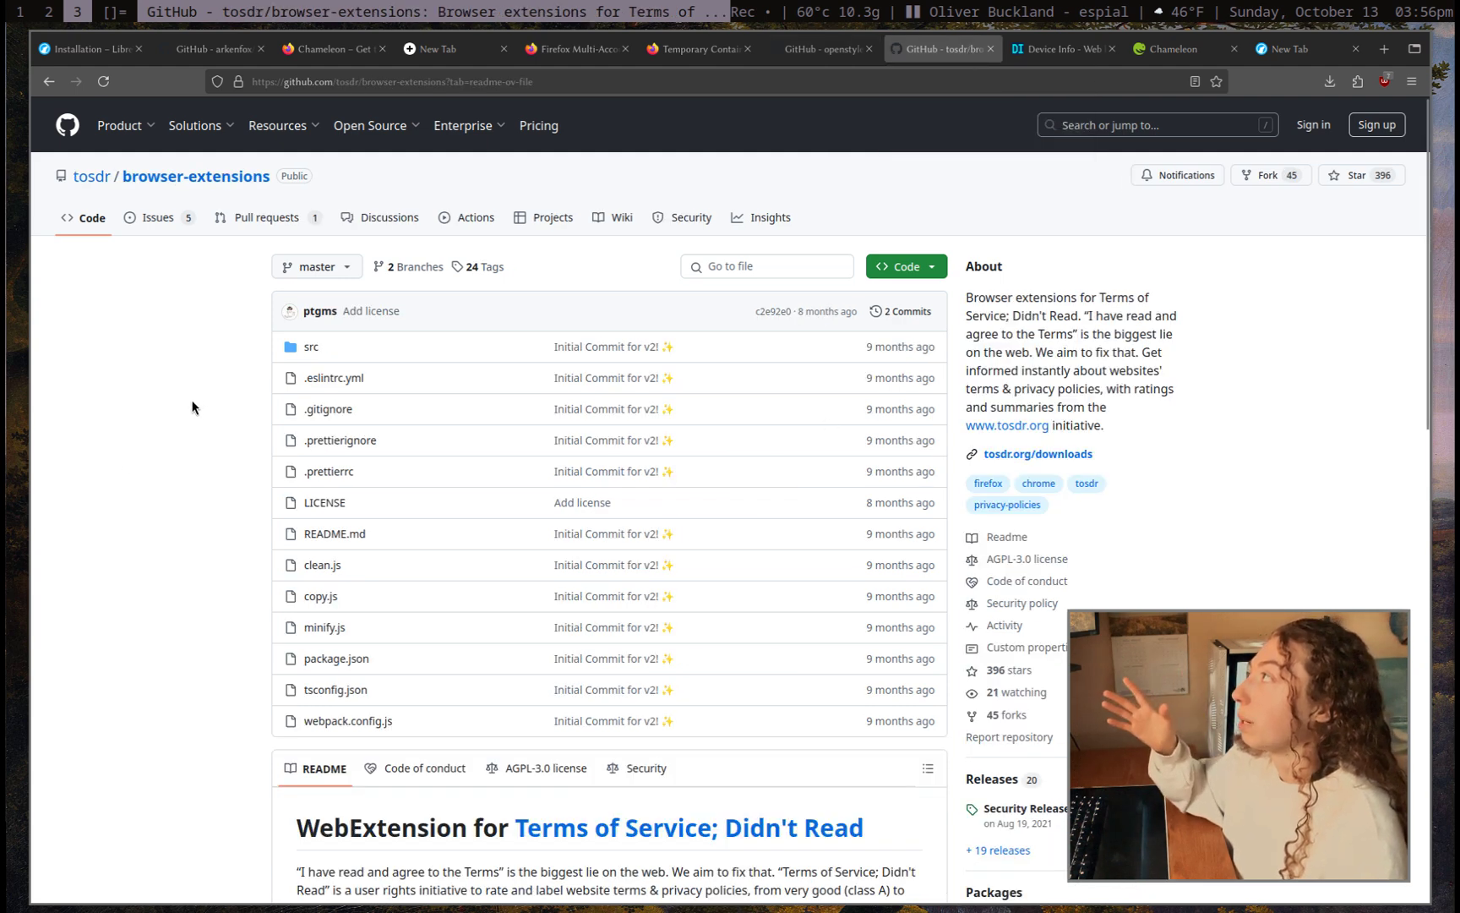
{"action": "scroll", "coordinate": [192, 408], "scroll_direction": "down", "scroll_amount": 4}
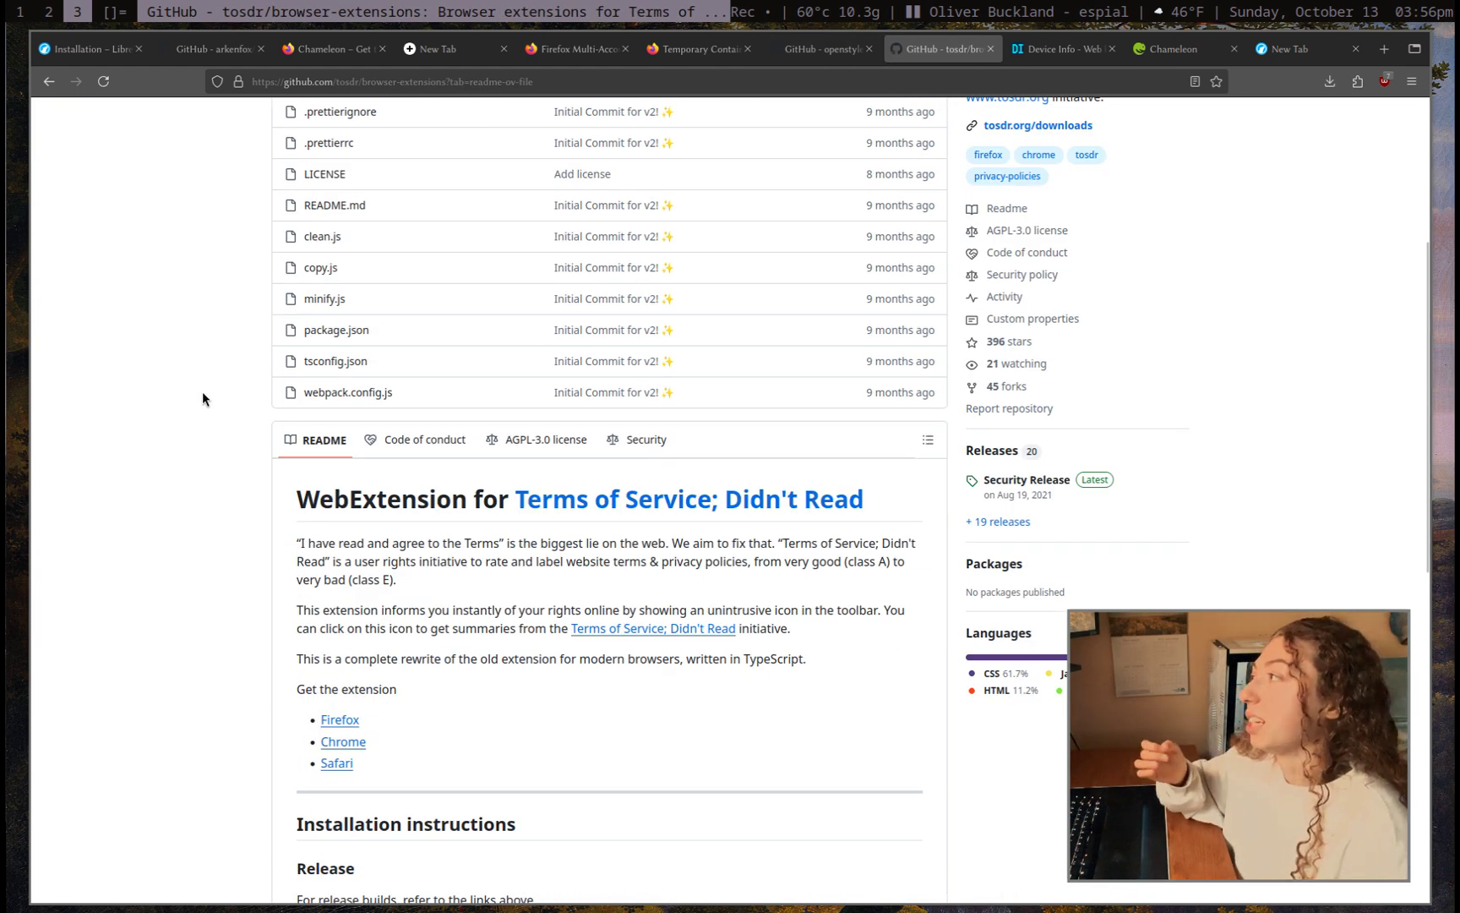
{"action": "scroll", "coordinate": [211, 395], "scroll_direction": "down", "scroll_amount": 2}
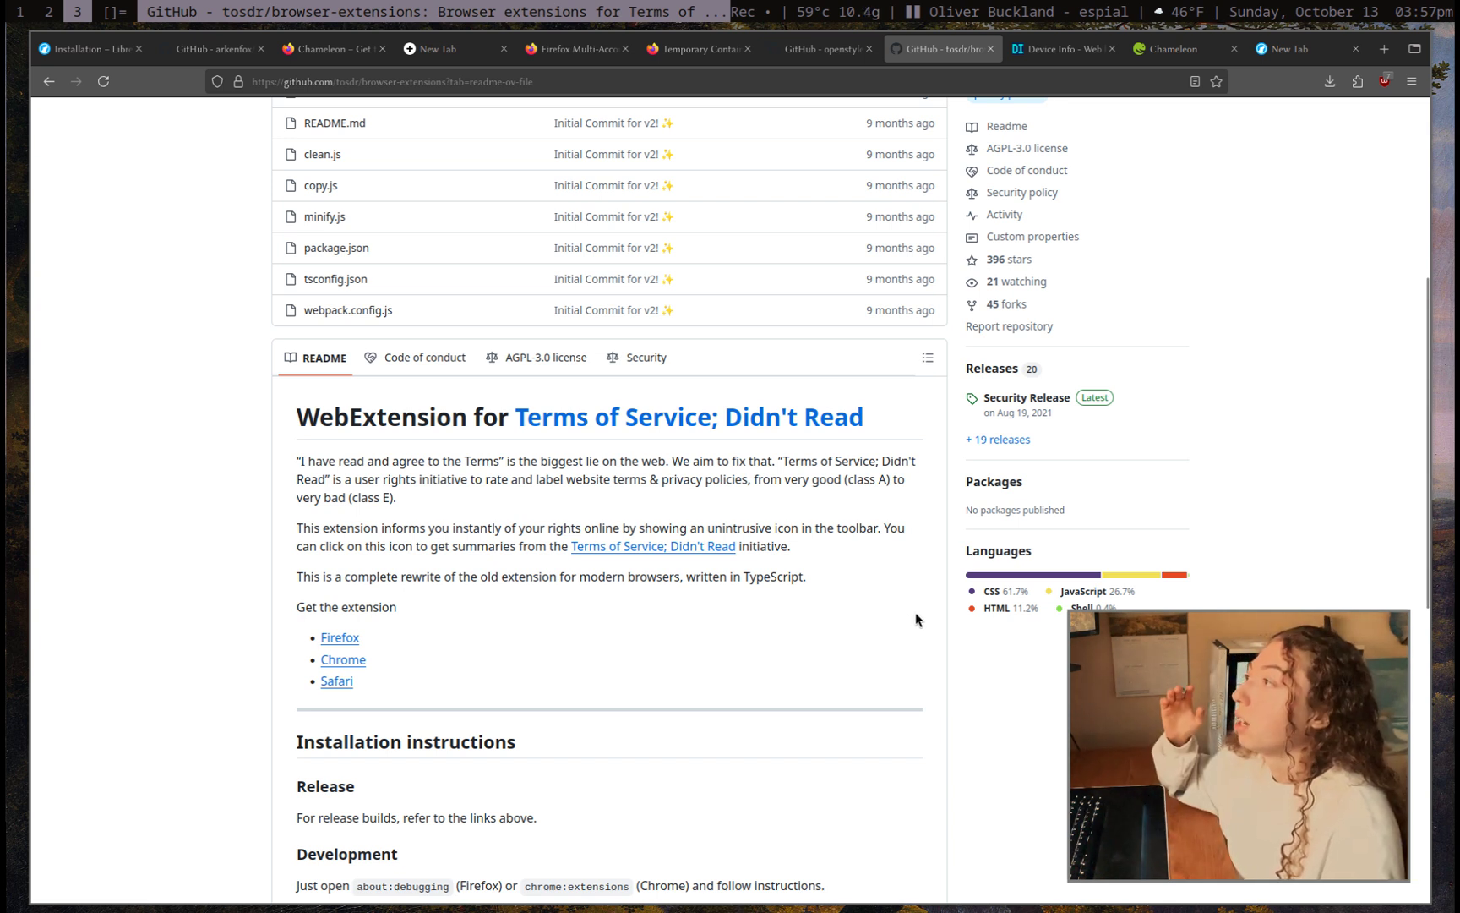
{"action": "scroll", "coordinate": [783, 529], "scroll_direction": "up", "scroll_amount": 2}
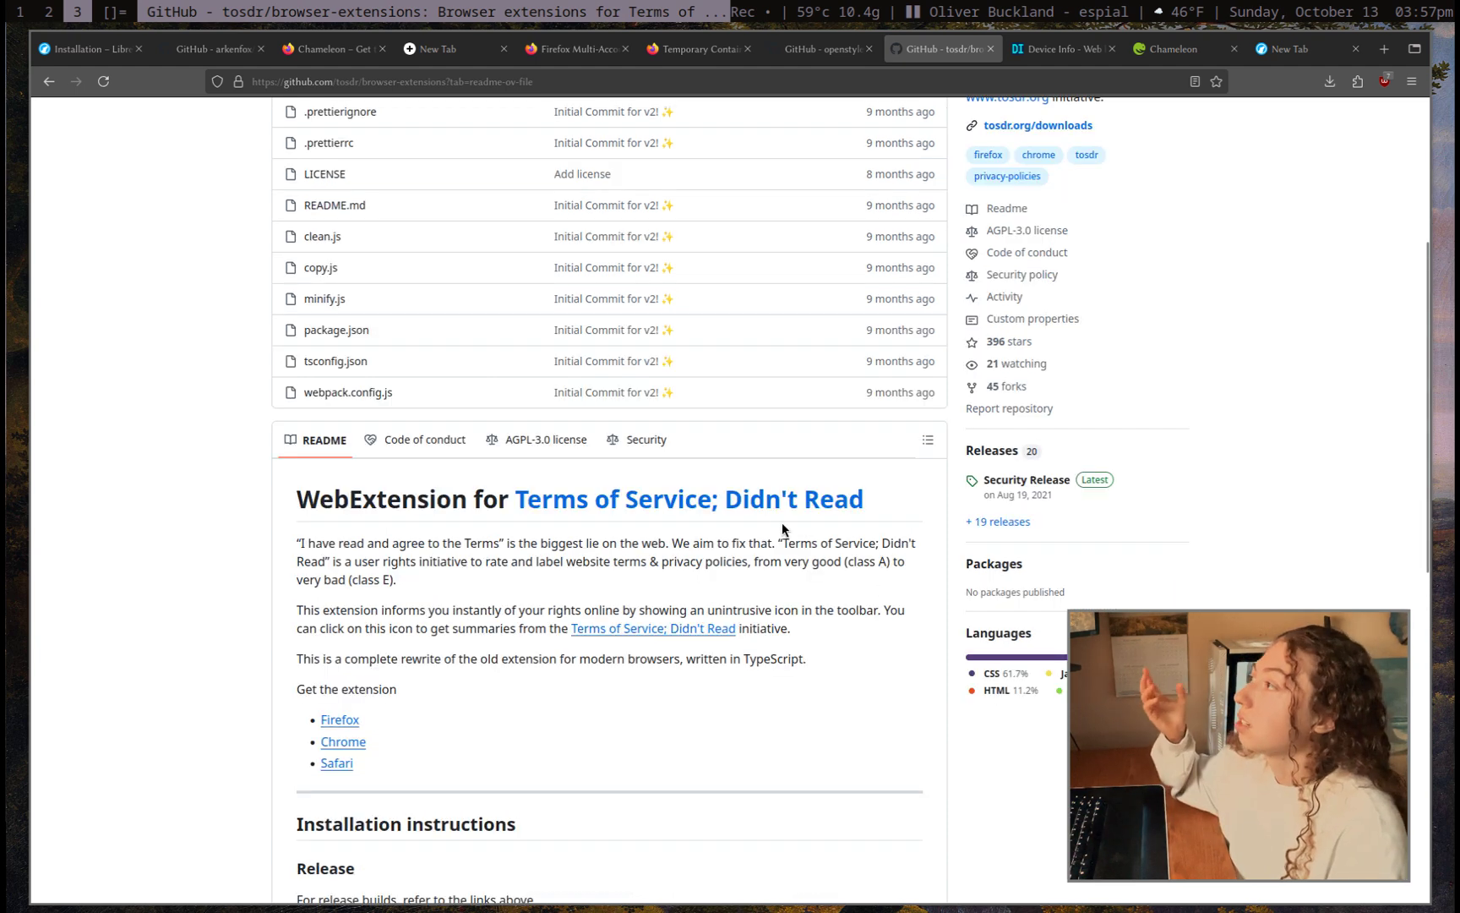
{"action": "scroll", "coordinate": [1357, 586], "scroll_direction": "up", "scroll_amount": 8}
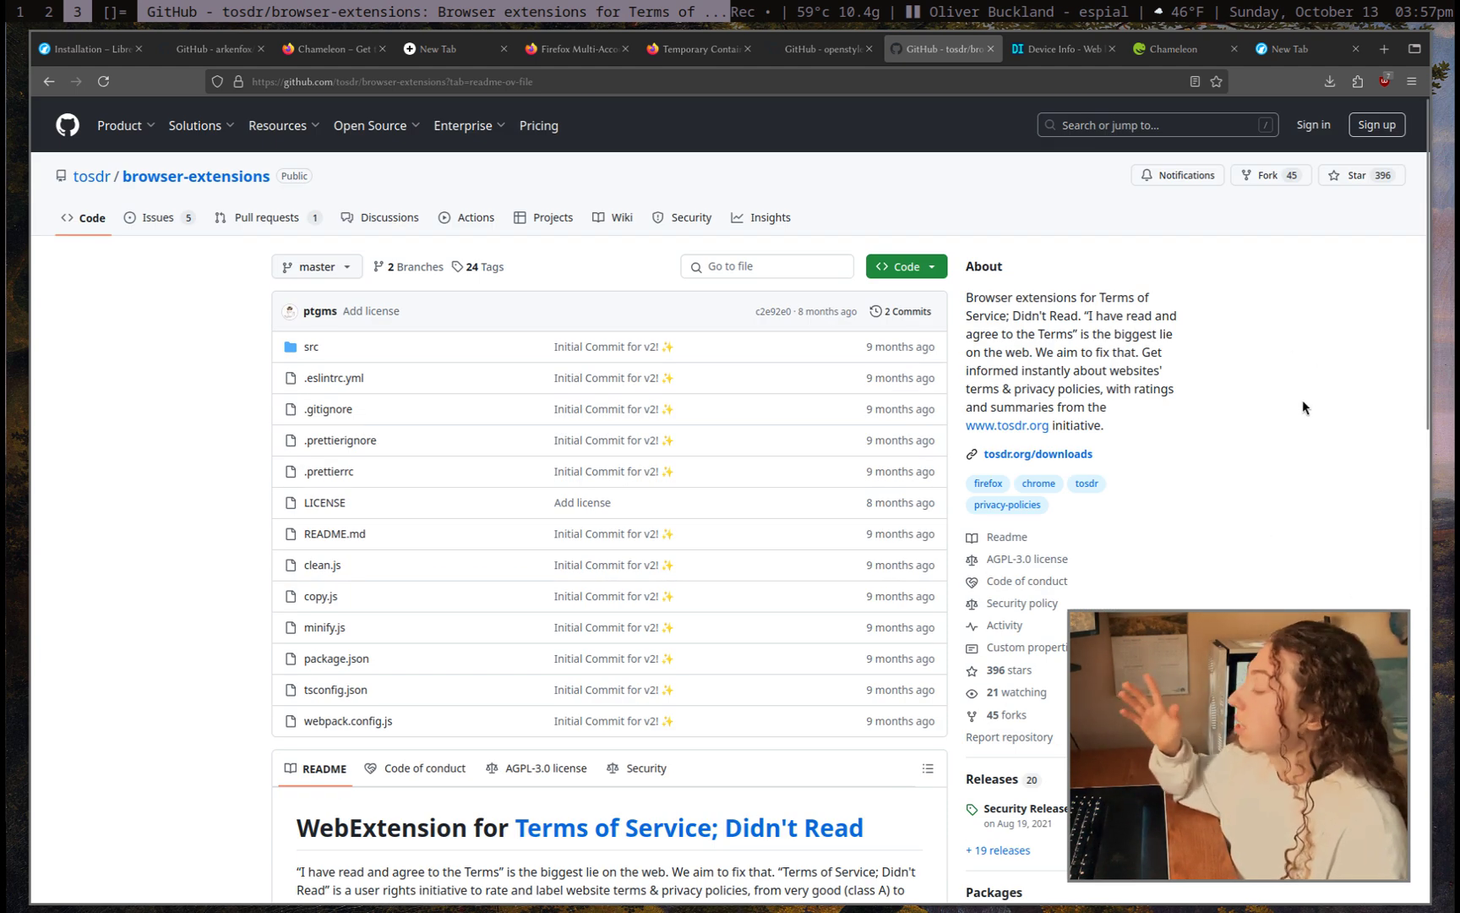
Switch to the empty workspace 4 with Super+4
{"action": "key", "text": "super+4"}
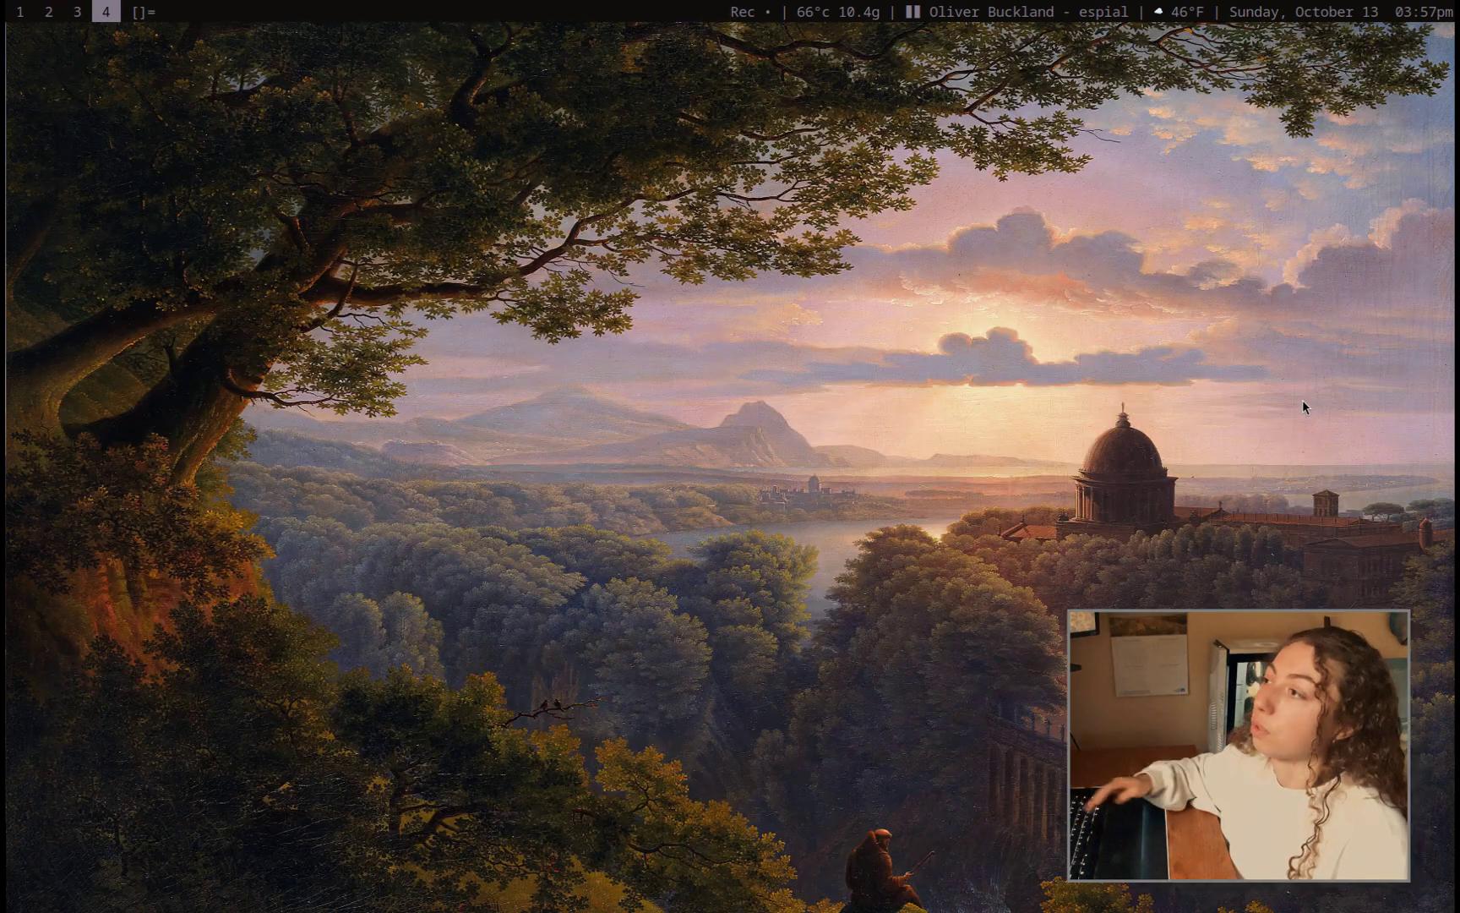